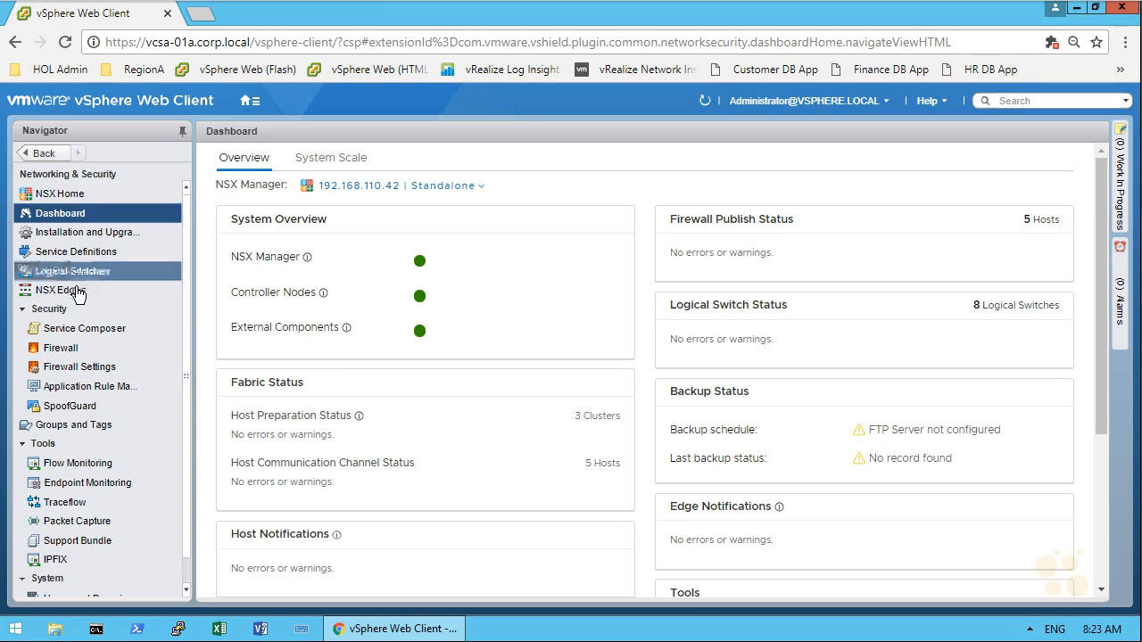
Step: Open the BGP routing configuration of the Perimeter-Gateway-01 NSX edge
left_click(59, 290)
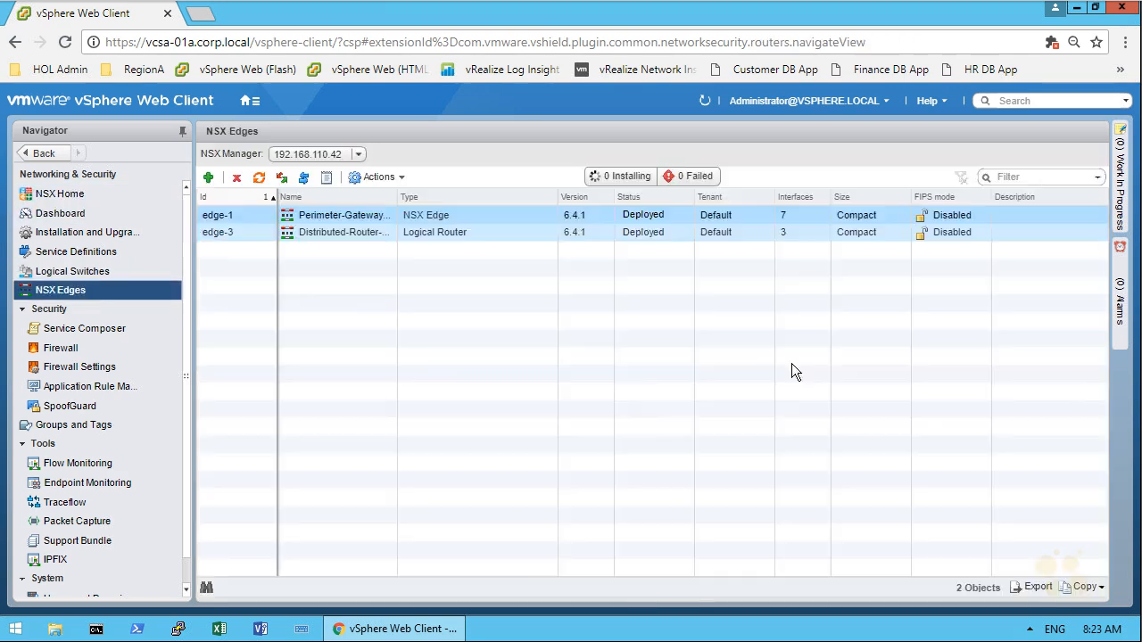
left_click(447, 234, "shift")
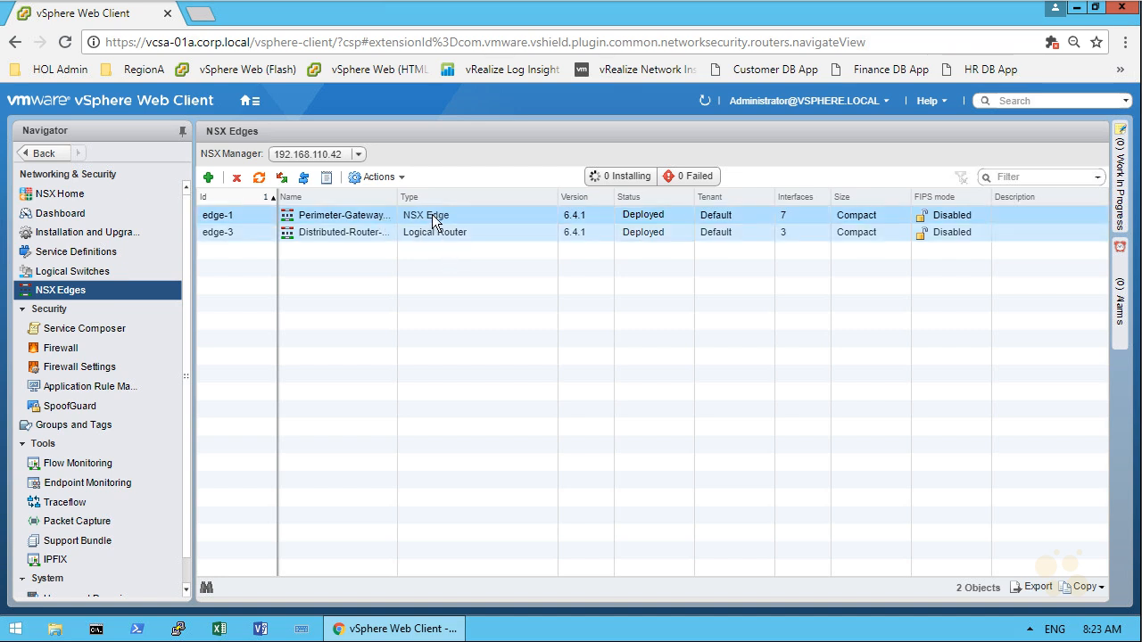
double_click(482, 215)
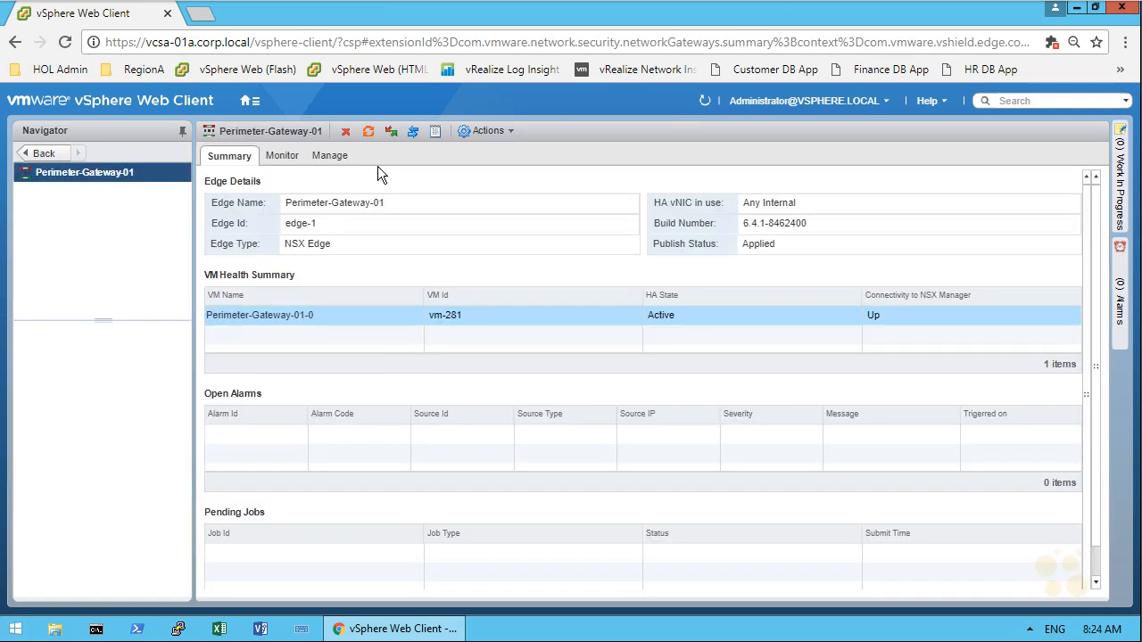
left_click(330, 156)
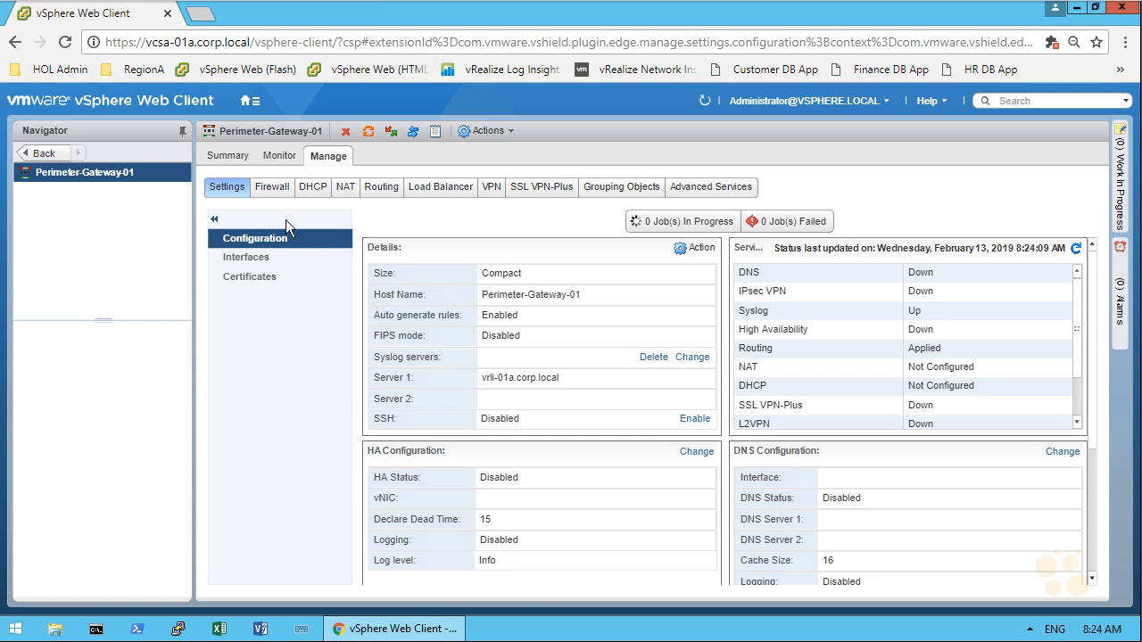
left_click(380, 188)
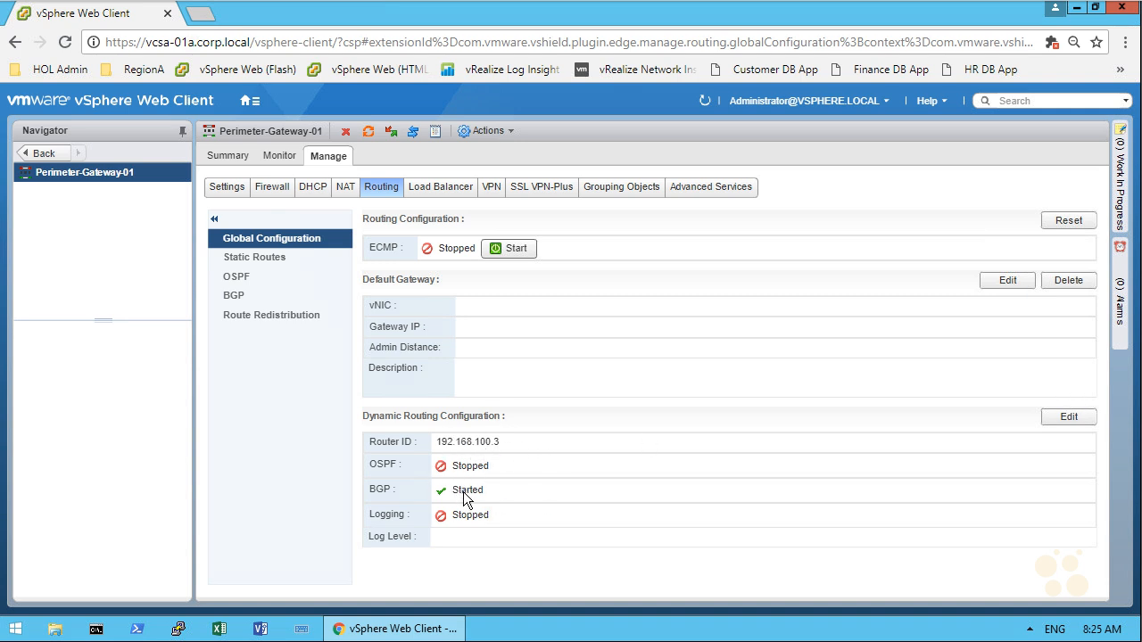
left_click(241, 295)
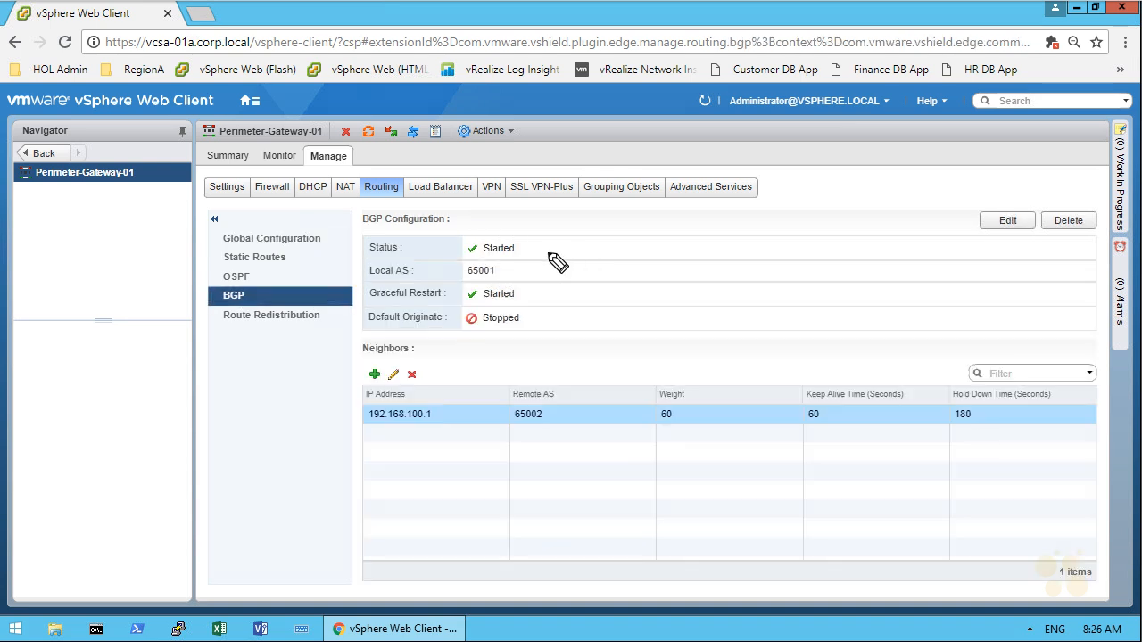
mouse_move(580, 249)
left_mouse_down()
mouse_move(540, 249)
mouse_move(532, 272)
left_mouse_up()
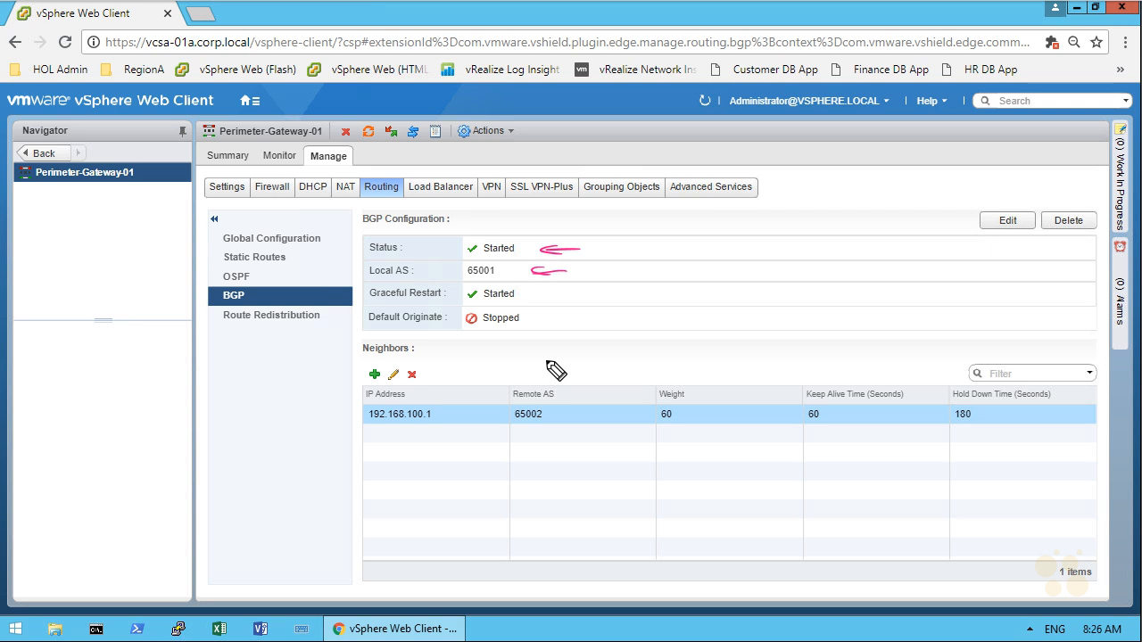
mouse_move(322, 361)
left_mouse_down()
mouse_move(312, 379)
mouse_move(344, 410)
left_mouse_up()
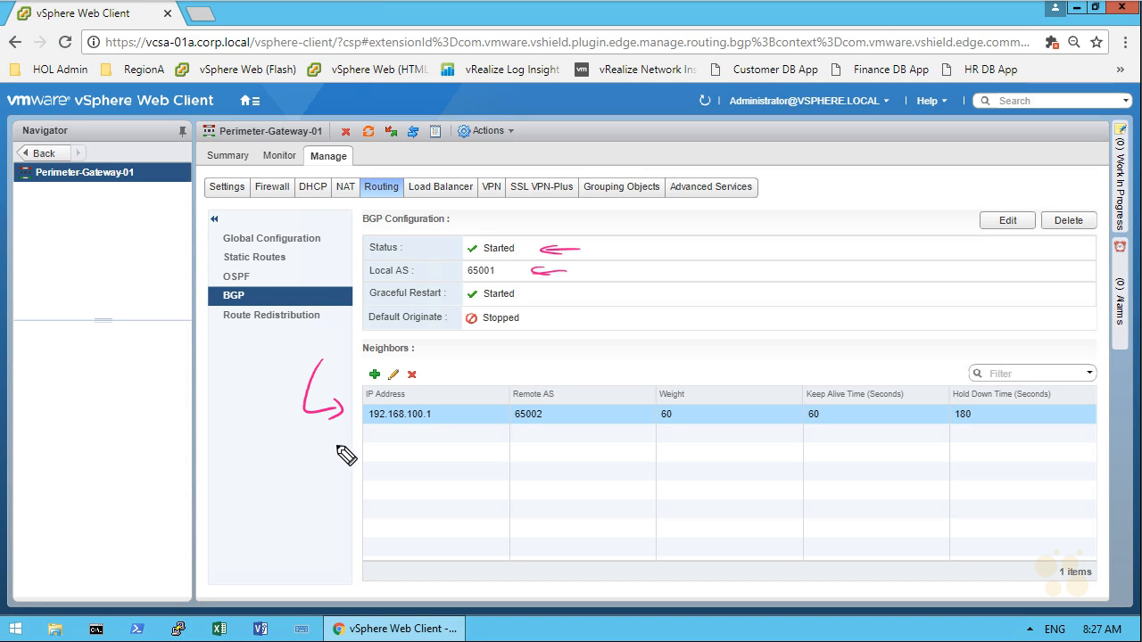
key("e")
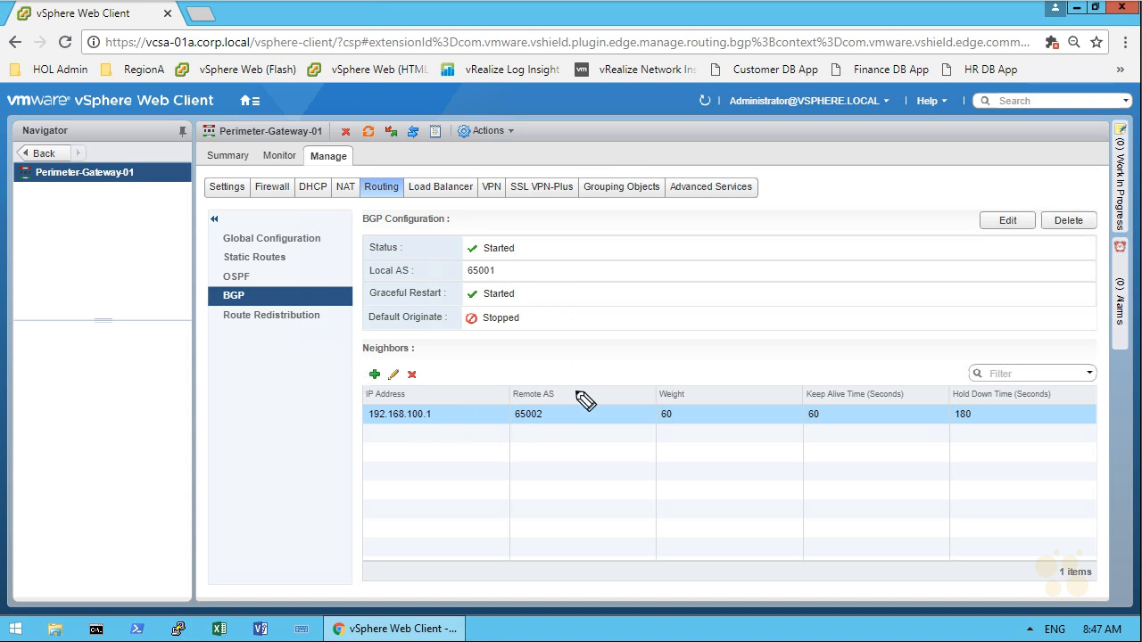
left_click_drag(527, 274, 548, 383)
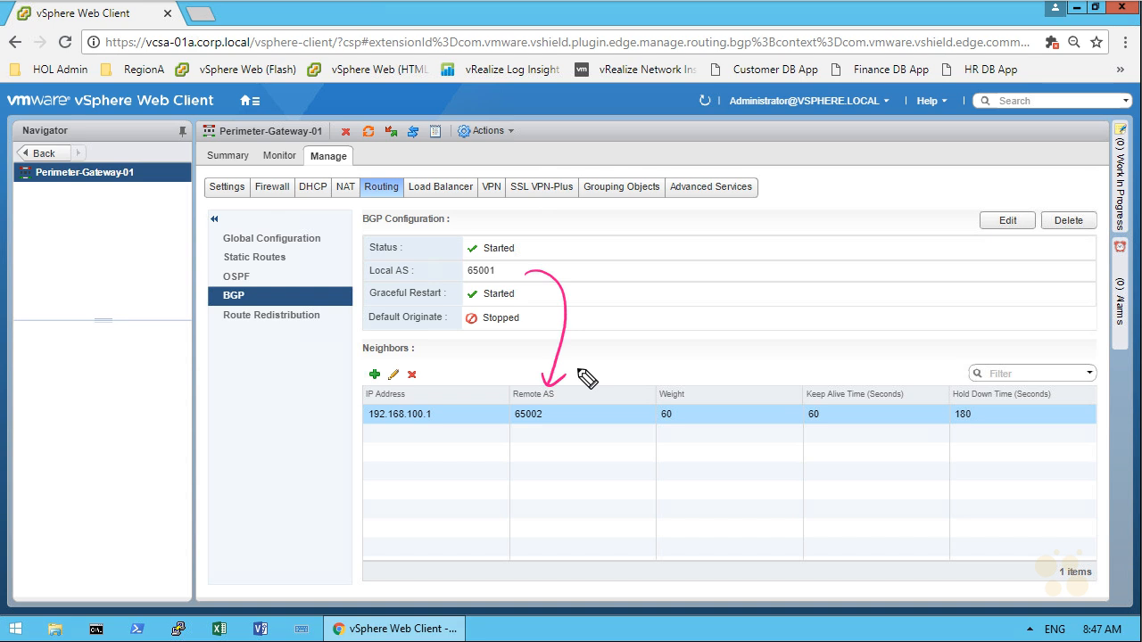
left_click_drag(515, 430, 546, 427)
left_click_drag(370, 426, 441, 429)
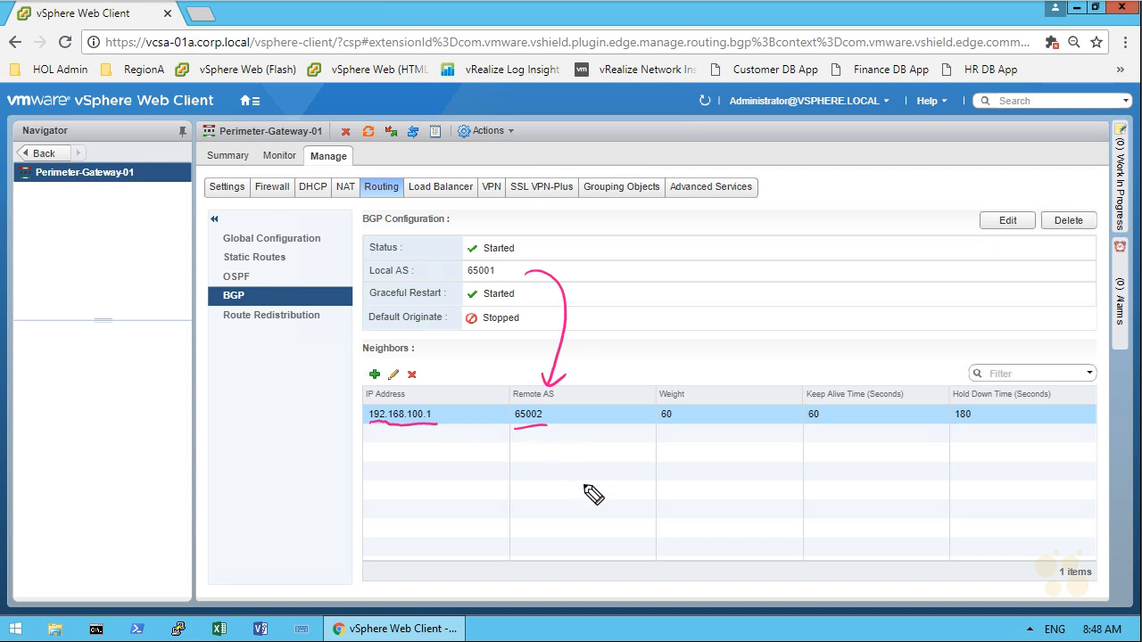
mouse_move(526, 487)
left_mouse_down()
mouse_move(559, 496)
mouse_move(606, 485)
left_mouse_up()
left_click_drag(609, 492, 609, 467)
left_click_drag(610, 469, 613, 482)
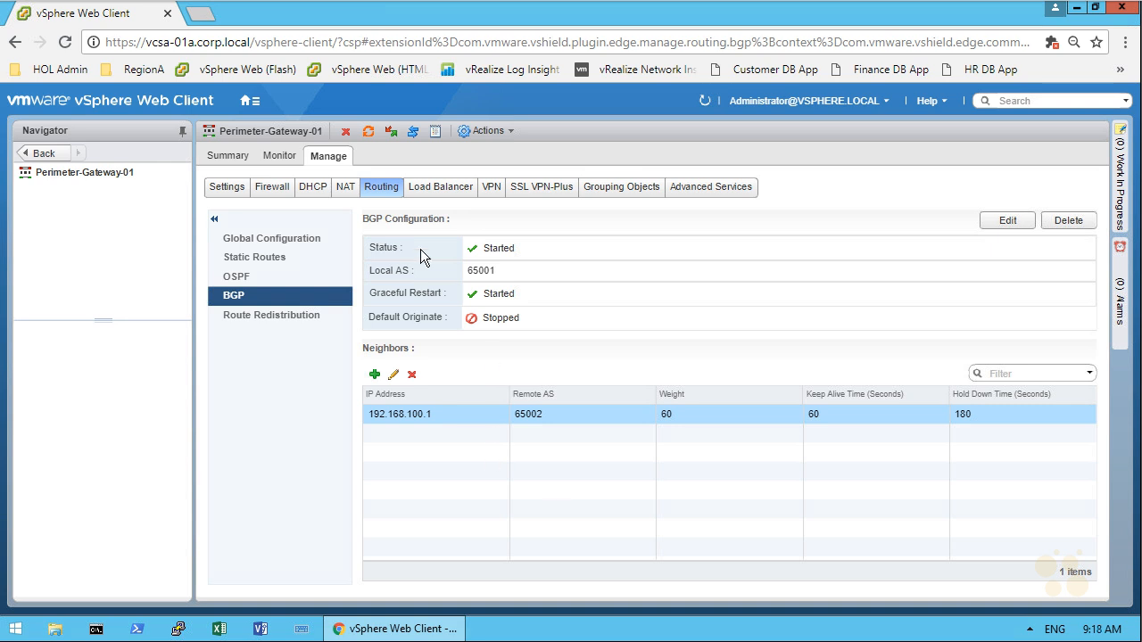
Step: Open the global routing configuration of the Distributed-Router-01 edge under Networking & Security
left_click(248, 102)
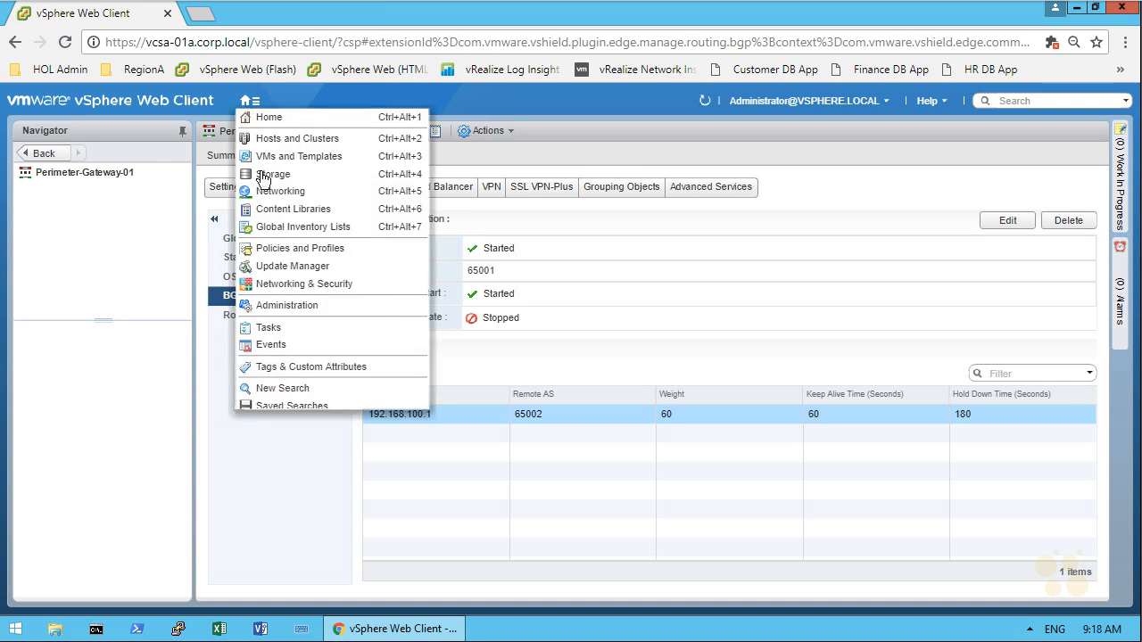
left_click(294, 284)
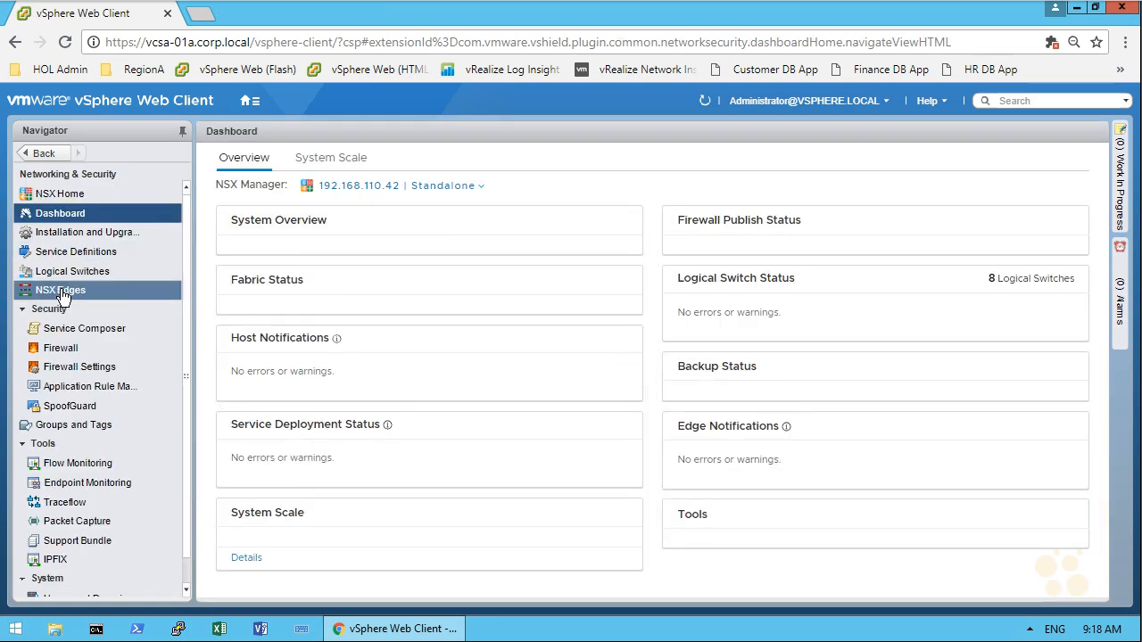
left_click(60, 291)
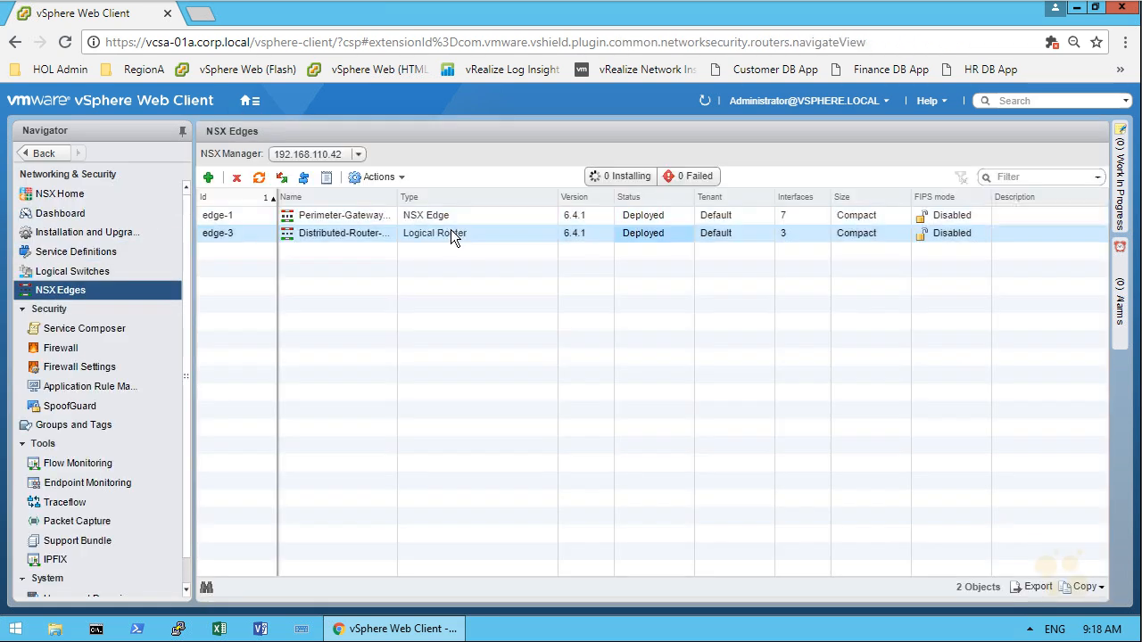
left_click(450, 231)
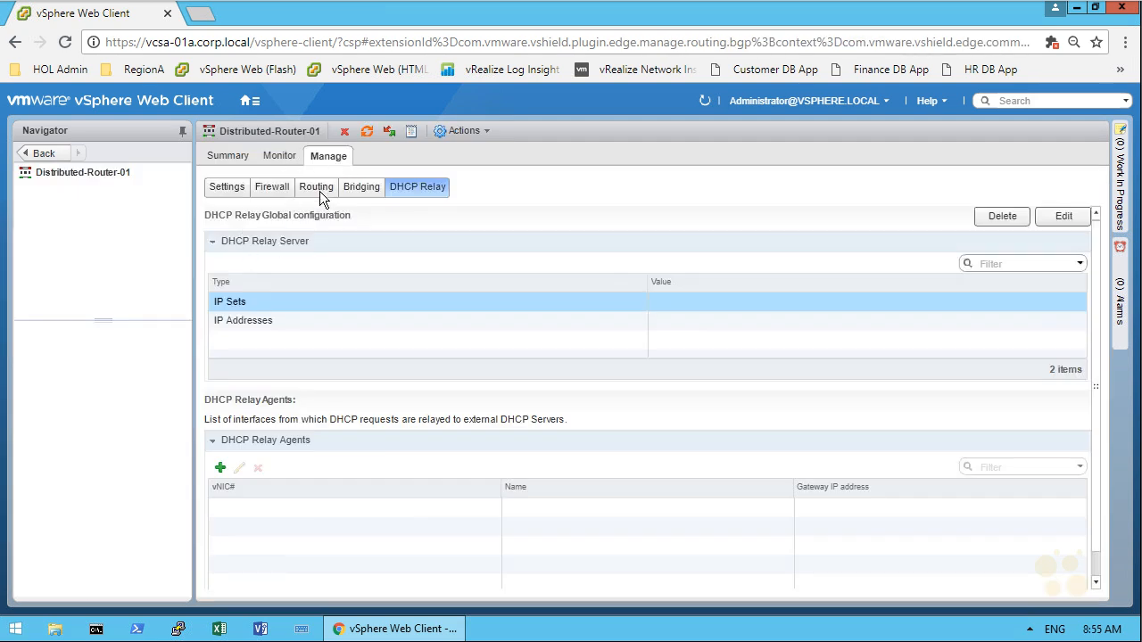
left_click(317, 189)
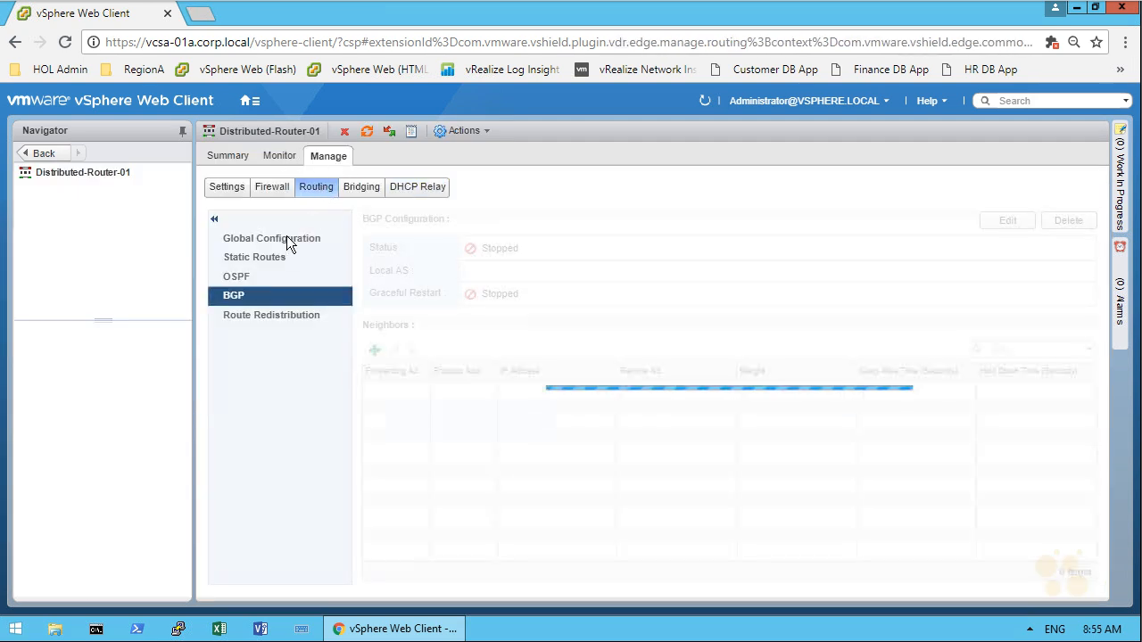
left_click(286, 238)
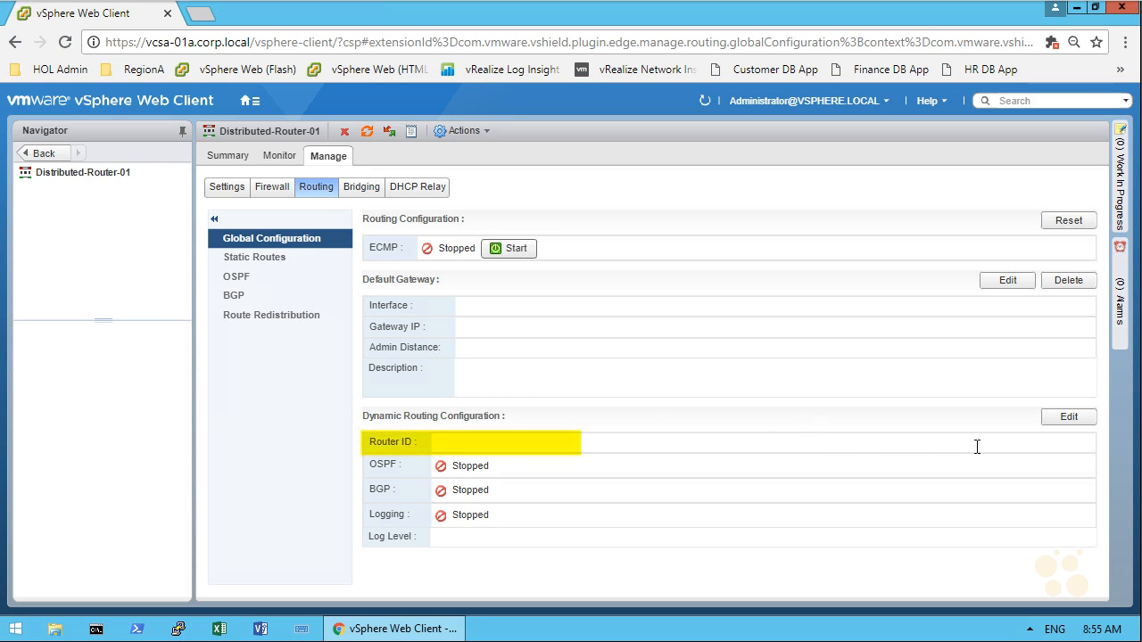
Step: Set the distributed router's dynamic routing Router ID to the custom ID 2.2.2.2 and publish the changes
left_click(1073, 418)
left_click(592, 316)
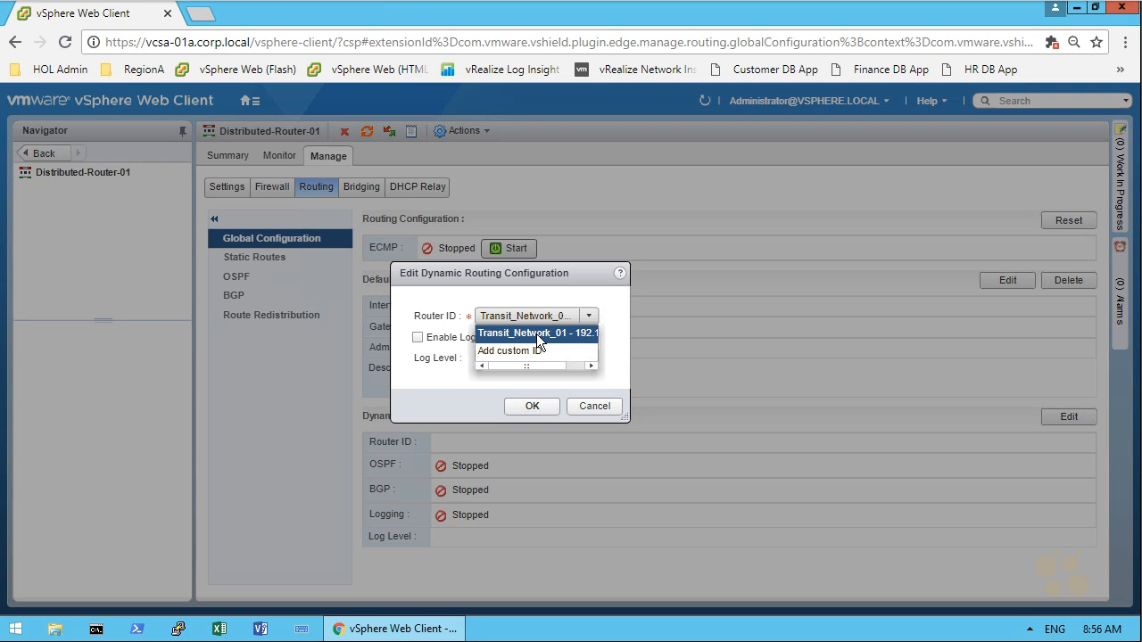
left_click(537, 335)
left_click(587, 316)
left_click(518, 353)
left_click(629, 319)
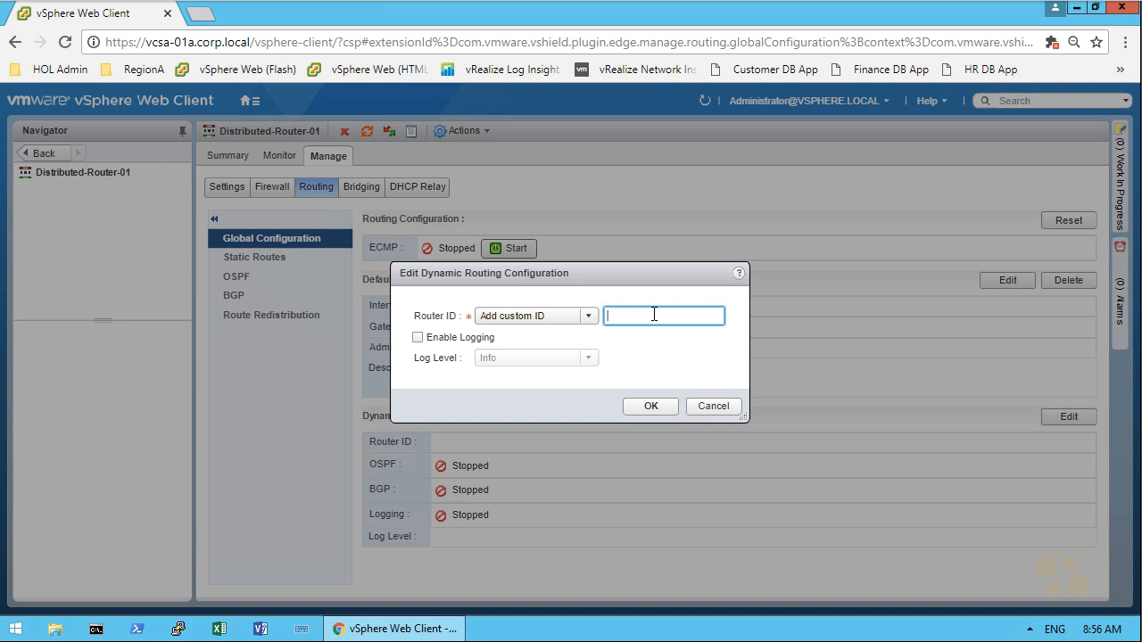
type("2.2.2.2")
left_click(650, 405)
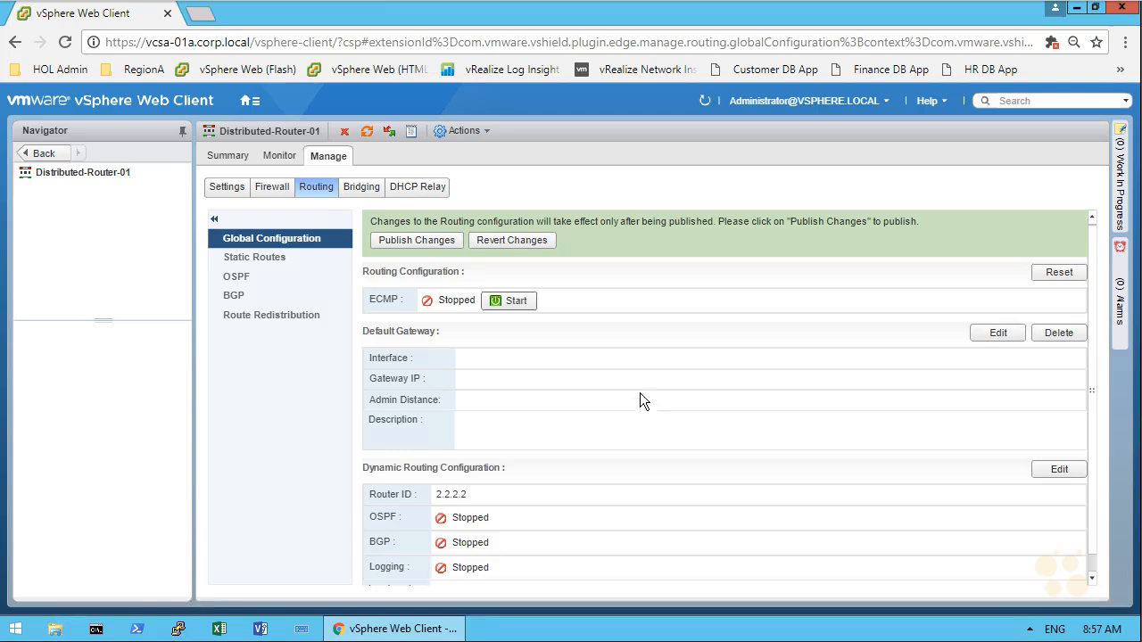
left_click(452, 239)
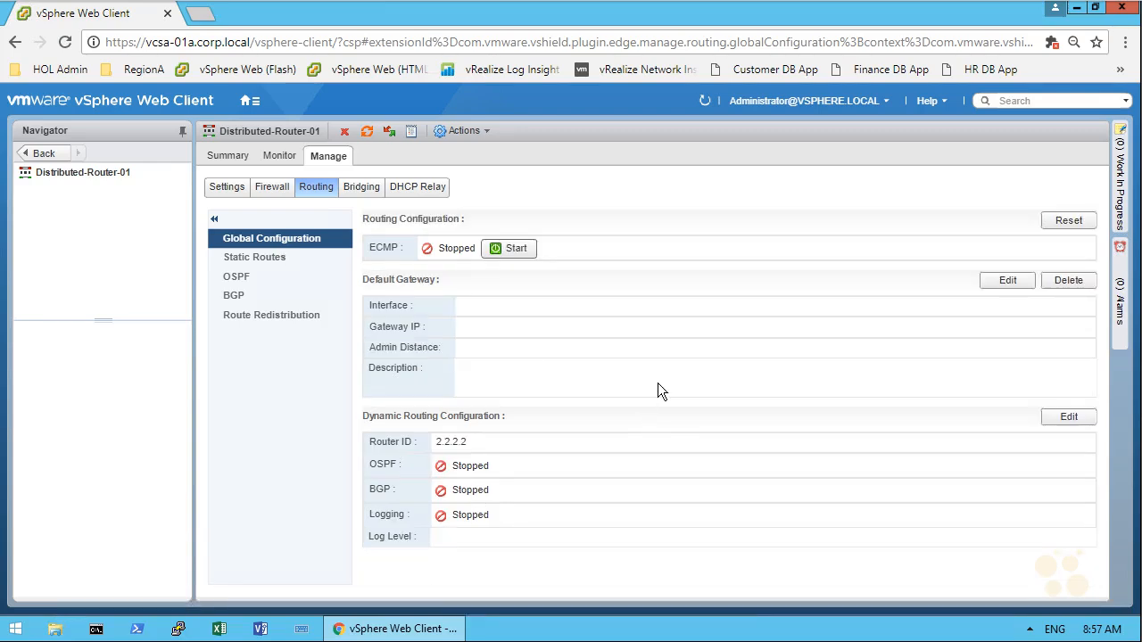
Step: Enable BGP on the distributed router with graceful restart and local AS 65001
left_click(237, 295)
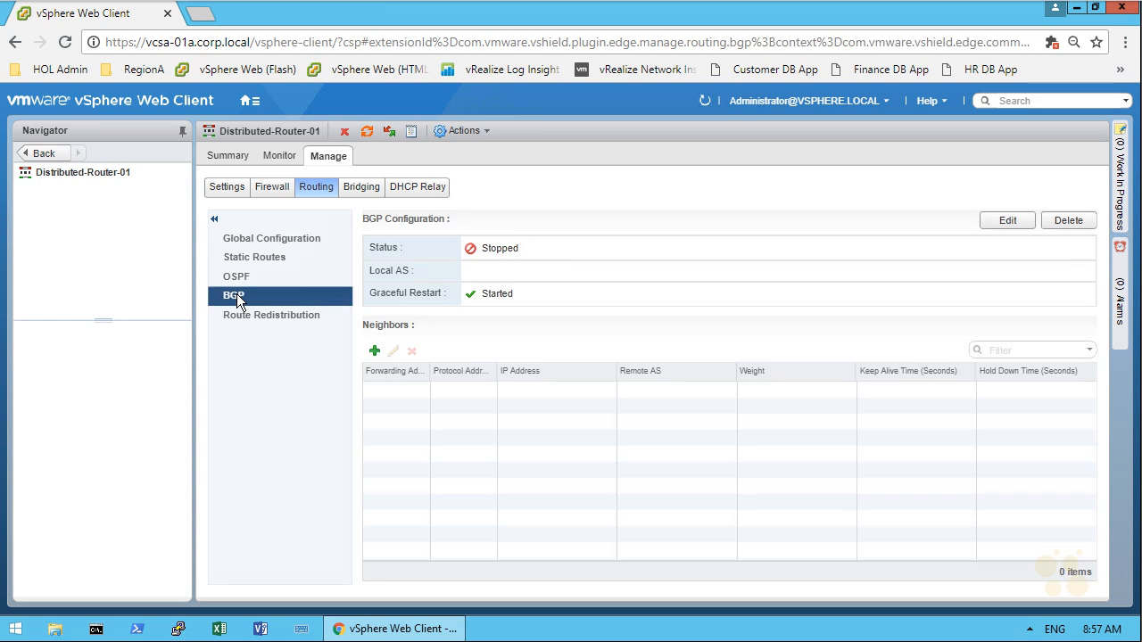
left_click(1008, 222)
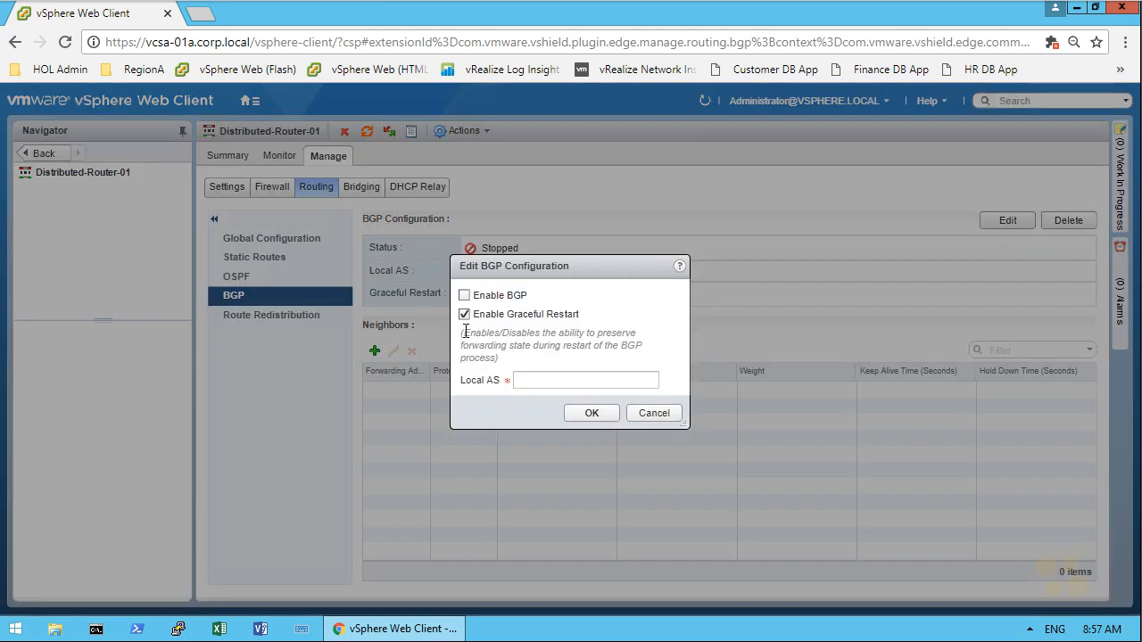
left_click(464, 296)
left_click(597, 382)
type("65001")
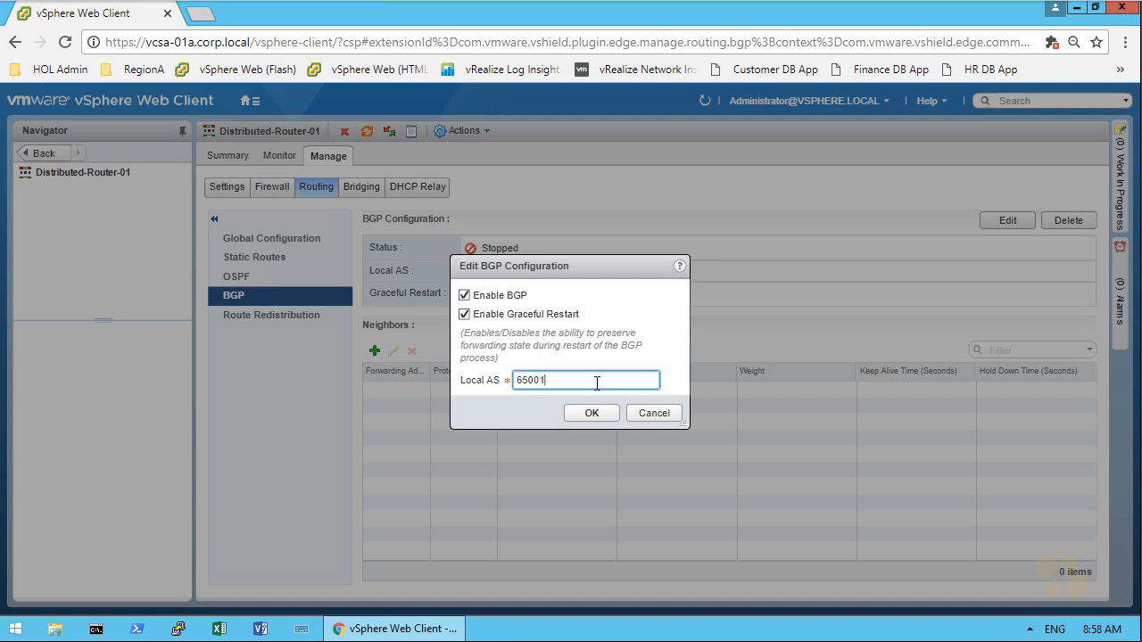
key("Return")
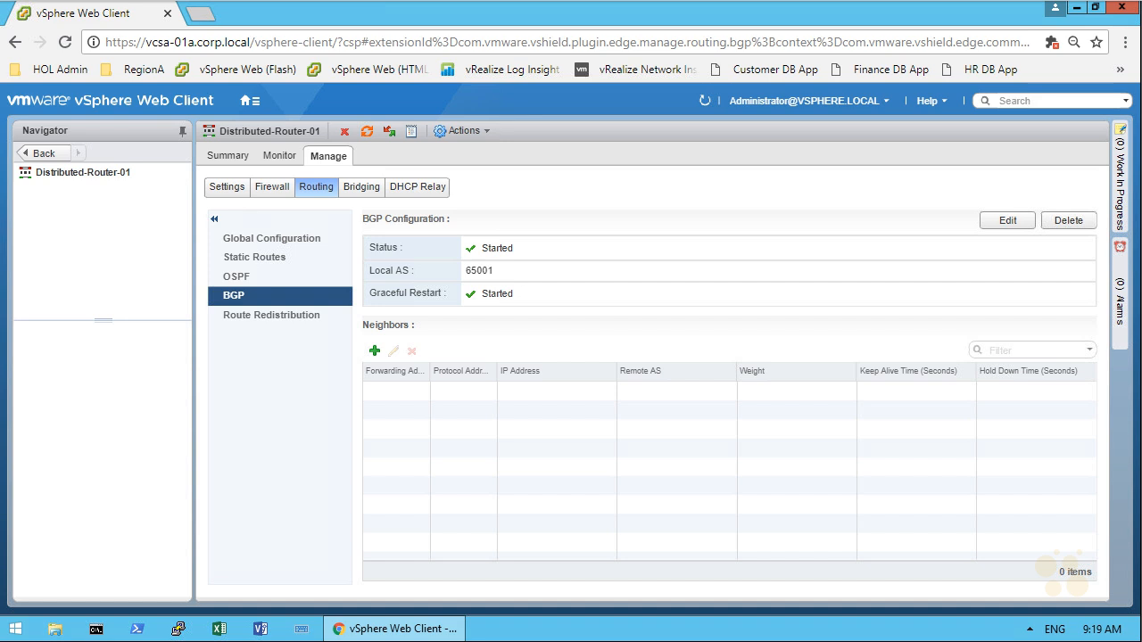
mouse_move(819, 449)
left_mouse_down()
mouse_move(815, 474)
mouse_move(840, 451)
mouse_move(893, 472)
mouse_move(972, 461)
mouse_move(962, 453)
left_mouse_up()
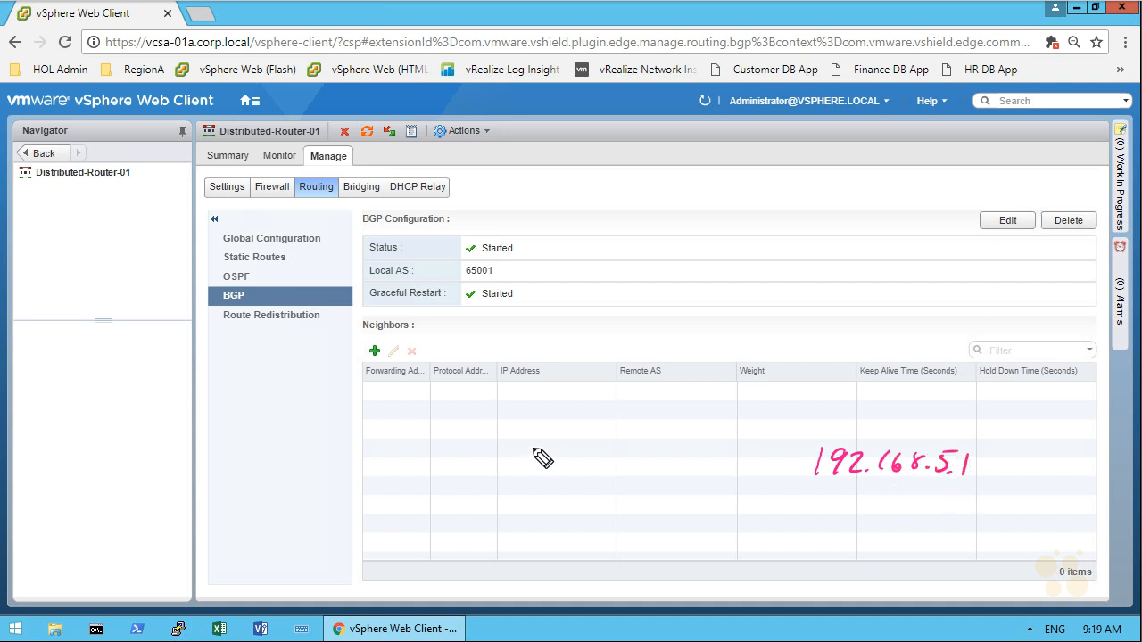
mouse_move(803, 454)
left_mouse_down()
mouse_move(867, 513)
mouse_move(871, 554)
mouse_move(917, 552)
left_mouse_up()
mouse_move(457, 539)
left_mouse_down()
mouse_move(459, 563)
mouse_move(484, 559)
left_mouse_up()
mouse_move(520, 539)
left_mouse_down()
mouse_move(520, 557)
mouse_move(538, 557)
left_mouse_up()
left_click_drag(474, 408, 439, 416)
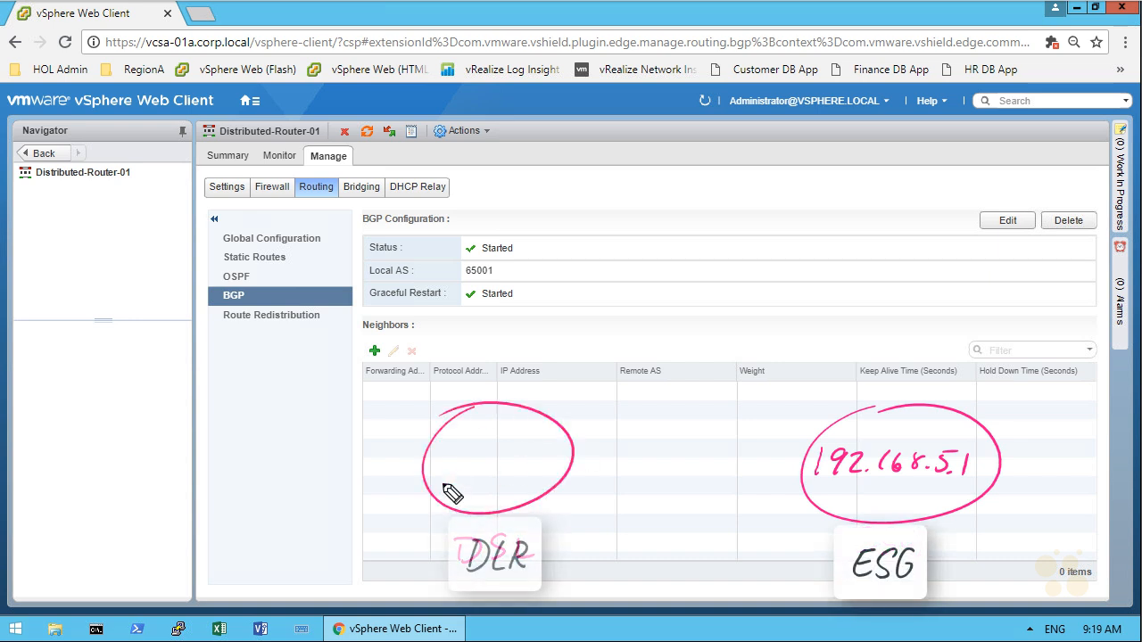
mouse_move(440, 456)
left_mouse_down()
mouse_move(441, 471)
mouse_move(528, 457)
mouse_move(559, 466)
left_mouse_up()
left_click_drag(787, 437, 622, 439)
left_click_drag(591, 469, 710, 473)
mouse_move(607, 454)
left_mouse_down()
mouse_move(646, 465)
mouse_move(713, 462)
mouse_move(707, 454)
left_mouse_up()
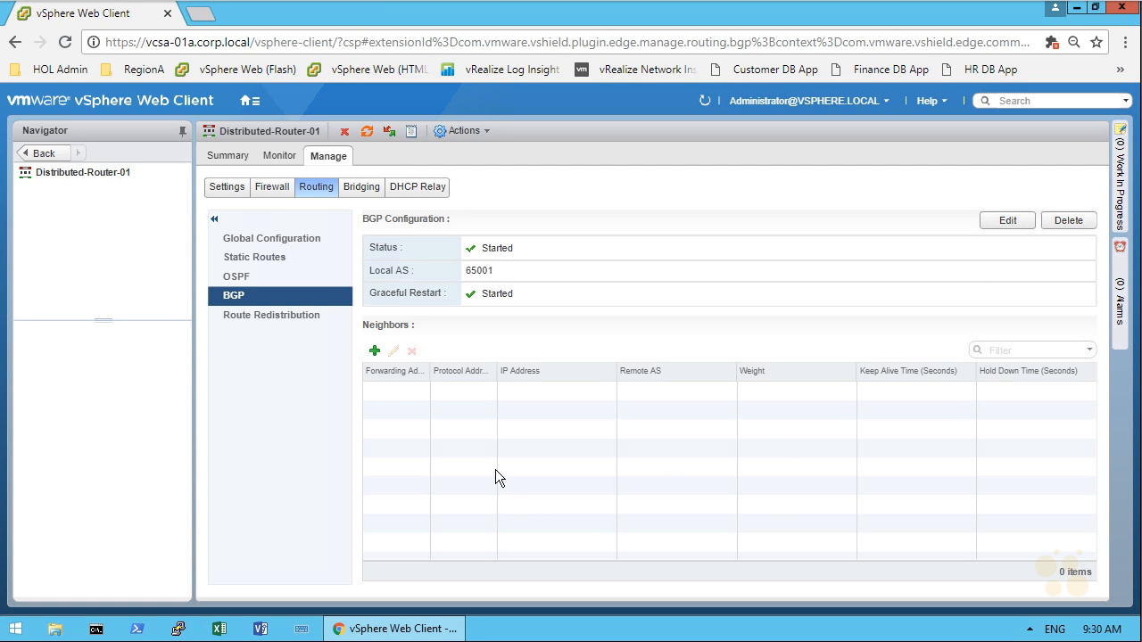
Step: Add a new BGP neighbor on interface Transit_Network_01 with IP address 192.168.5.1
left_click(375, 354)
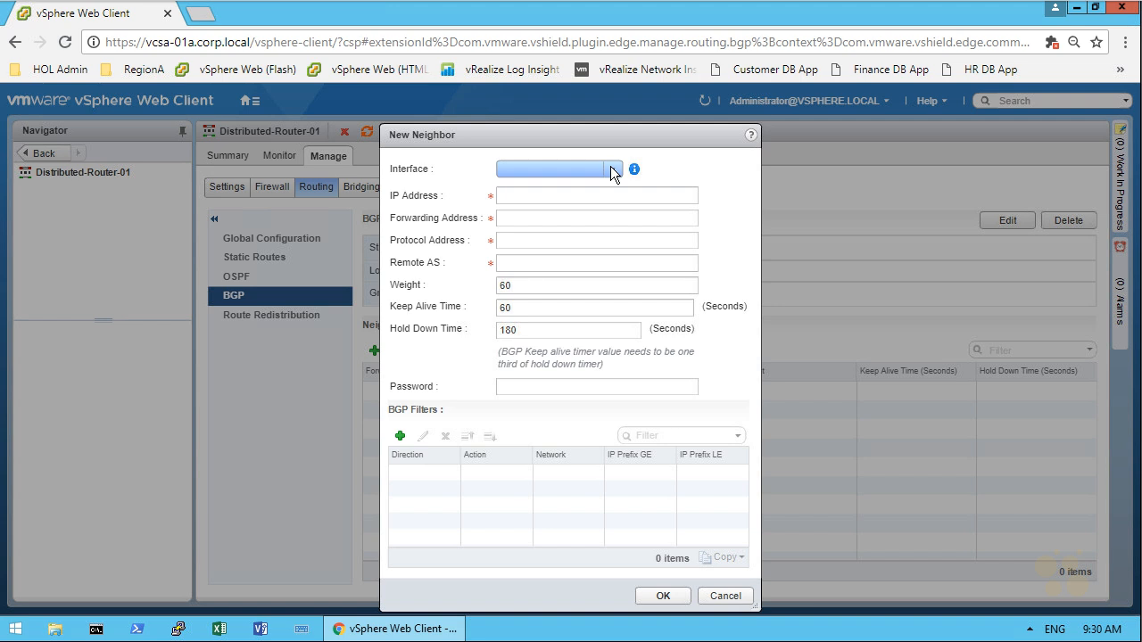
left_click(611, 166)
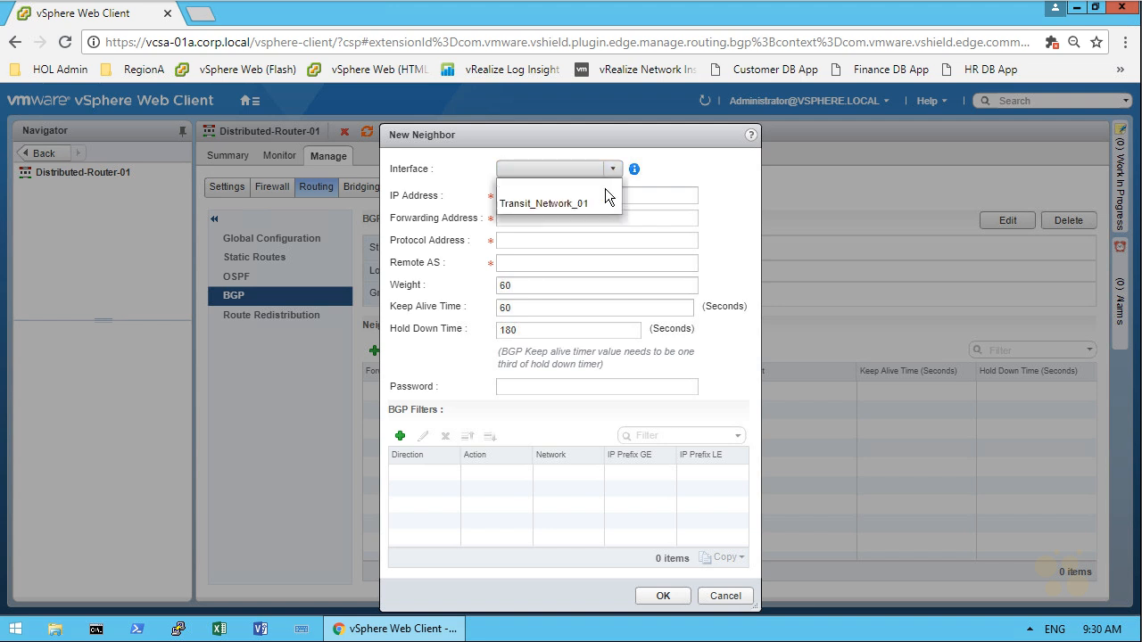
left_click(533, 205)
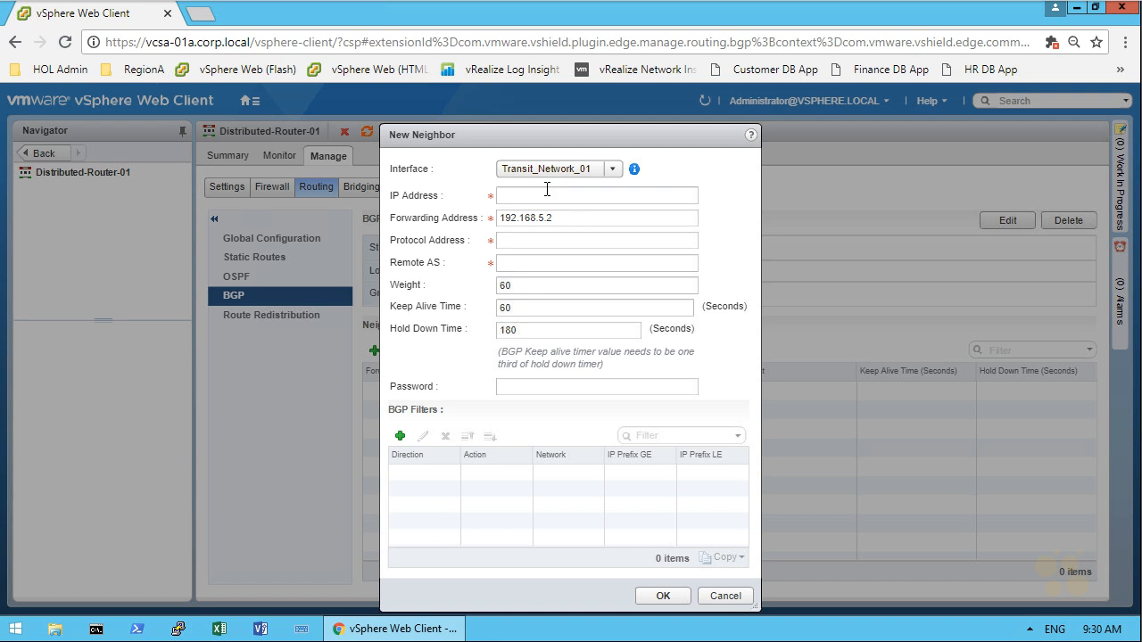
left_click(545, 196)
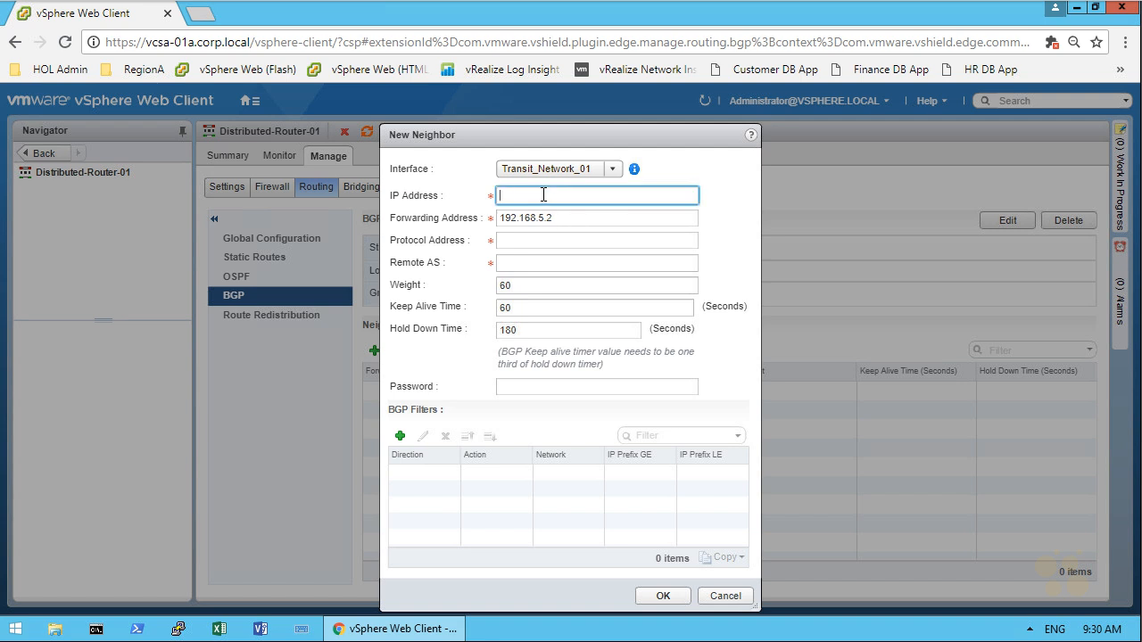
type("192.168.5.1")
left_click(554, 241)
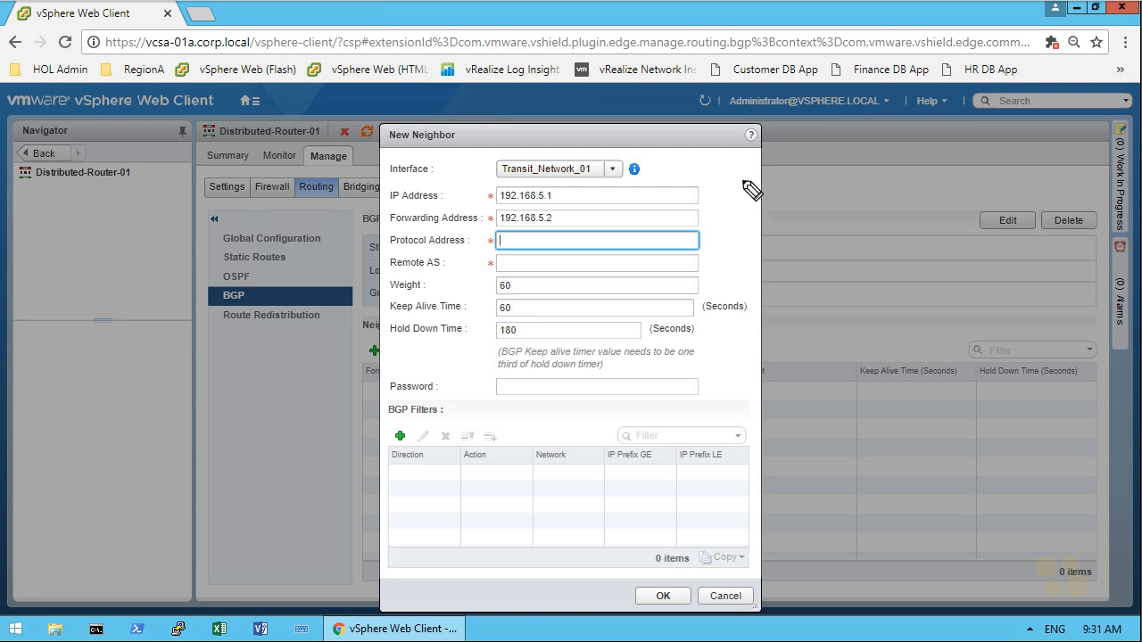
mouse_move(579, 217)
left_mouse_down()
mouse_move(817, 213)
mouse_move(798, 199)
mouse_move(860, 169)
mouse_move(937, 155)
mouse_move(957, 166)
left_mouse_up()
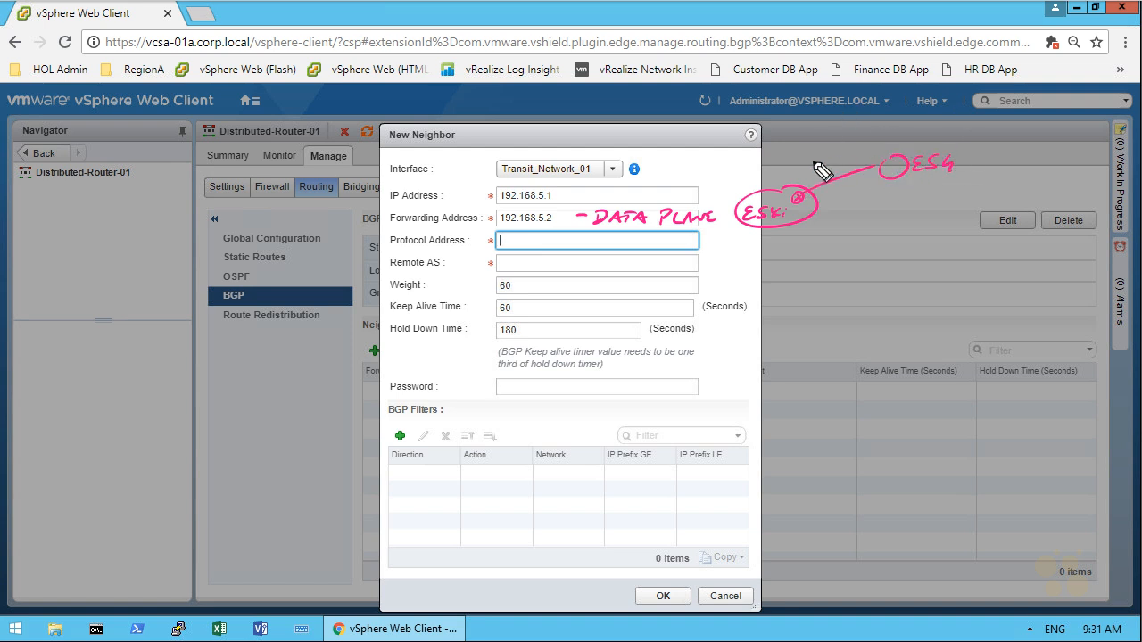
left_click_drag(815, 167, 860, 159)
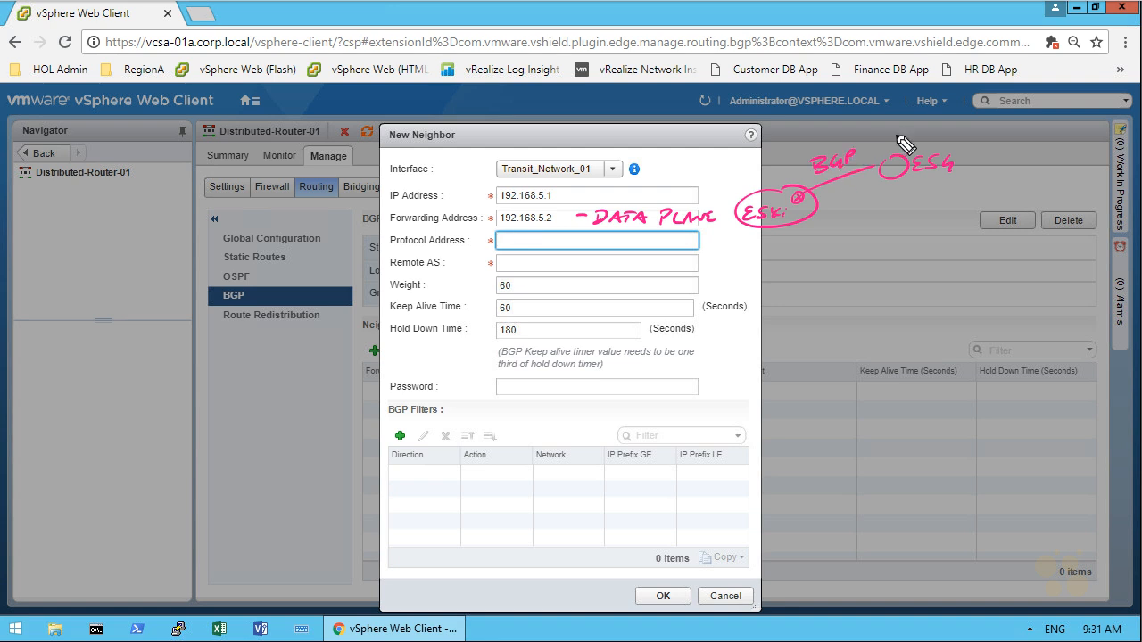
left_click_drag(889, 162, 897, 171)
left_click_drag(897, 162, 889, 170)
mouse_move(793, 250)
left_mouse_down()
mouse_move(862, 258)
mouse_move(842, 277)
mouse_move(849, 256)
left_mouse_up()
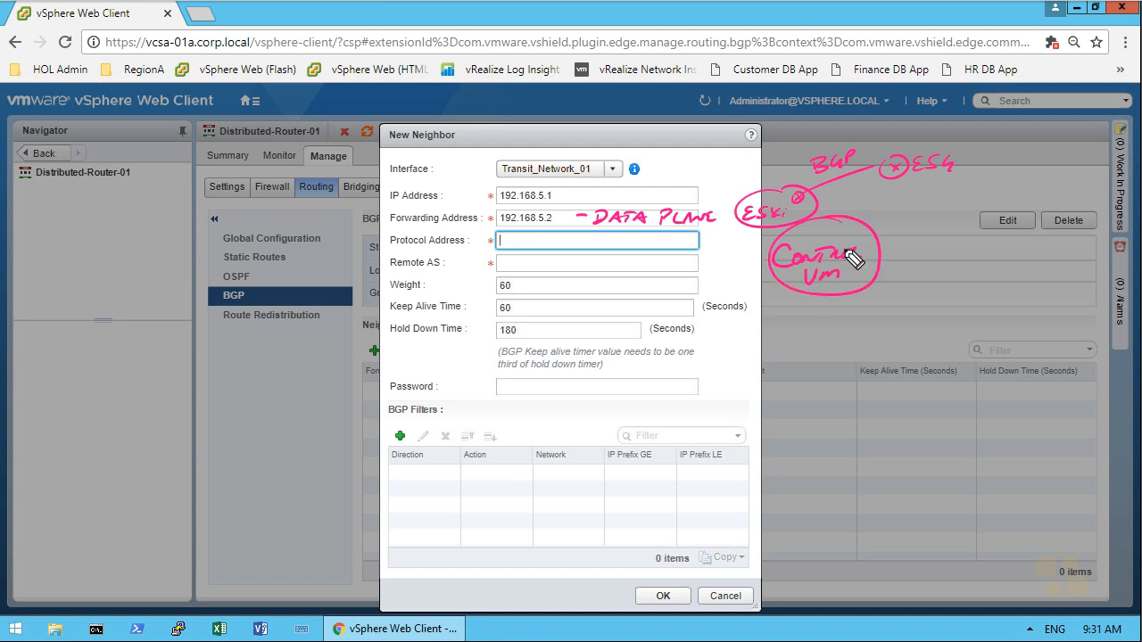
left_click_drag(870, 218, 903, 180)
left_click_drag(891, 188, 958, 174)
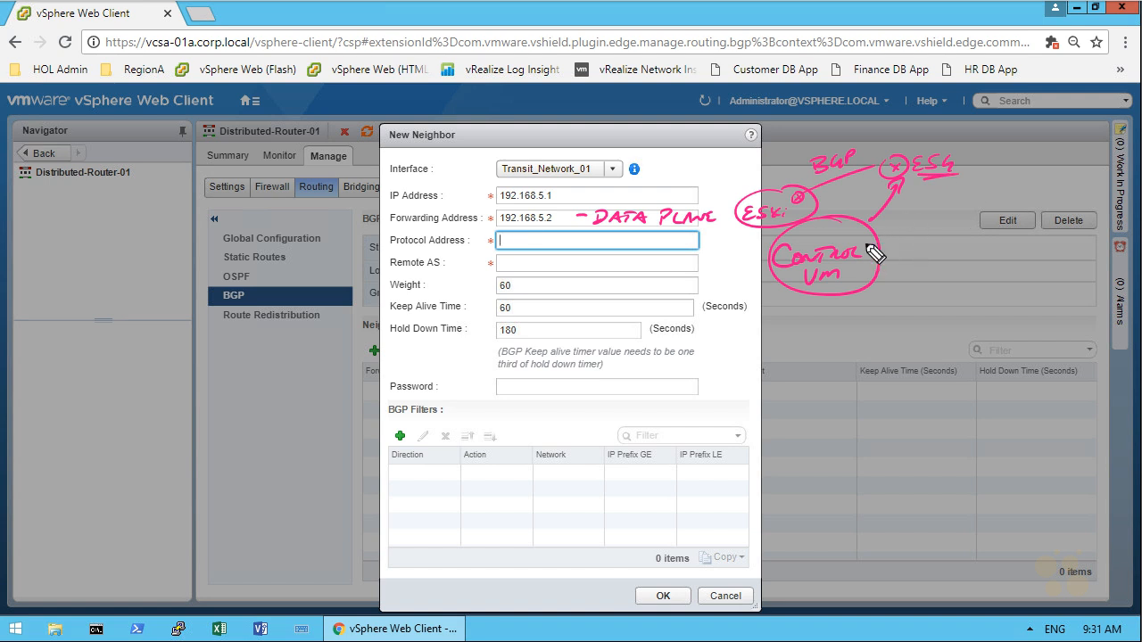
left_click_drag(589, 243, 699, 239)
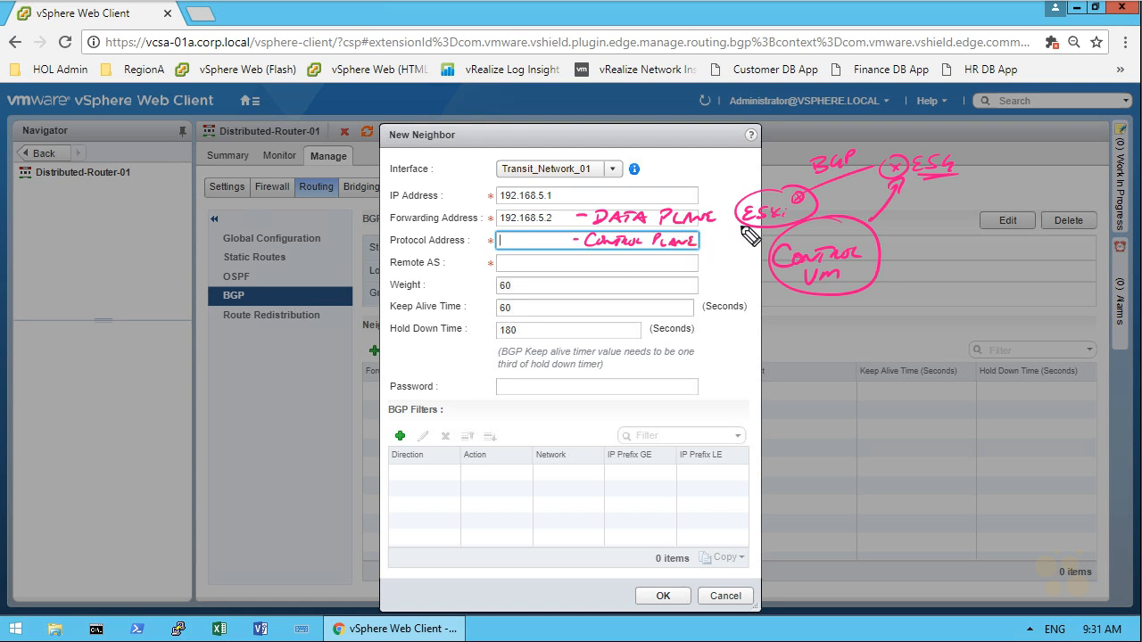
key("Escape")
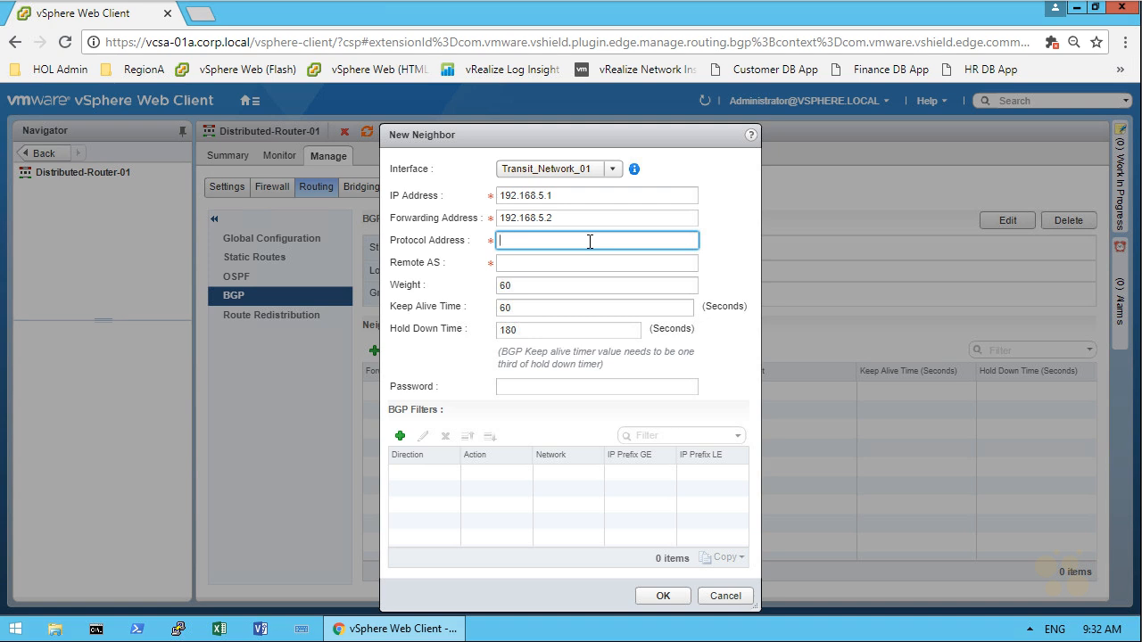
Step: Set the new neighbor's protocol address to 192.168.5.3 and remote AS to 65001, save it and publish the routing changes
type("192.168.5.3")
left_click(539, 265)
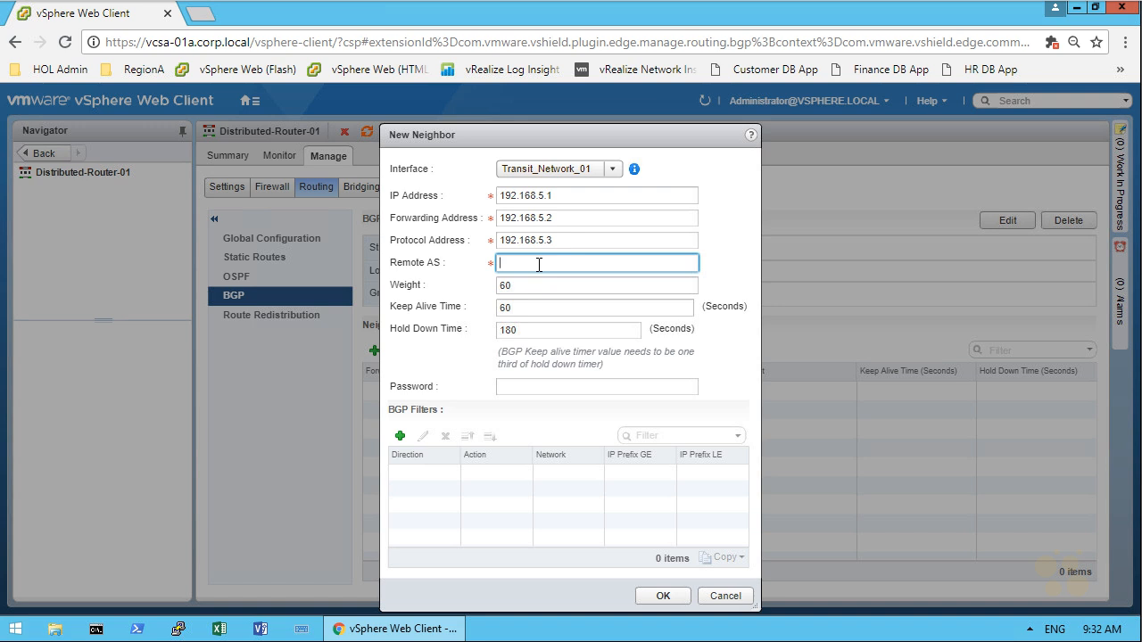
type("65001")
left_click(662, 595)
left_click(427, 244)
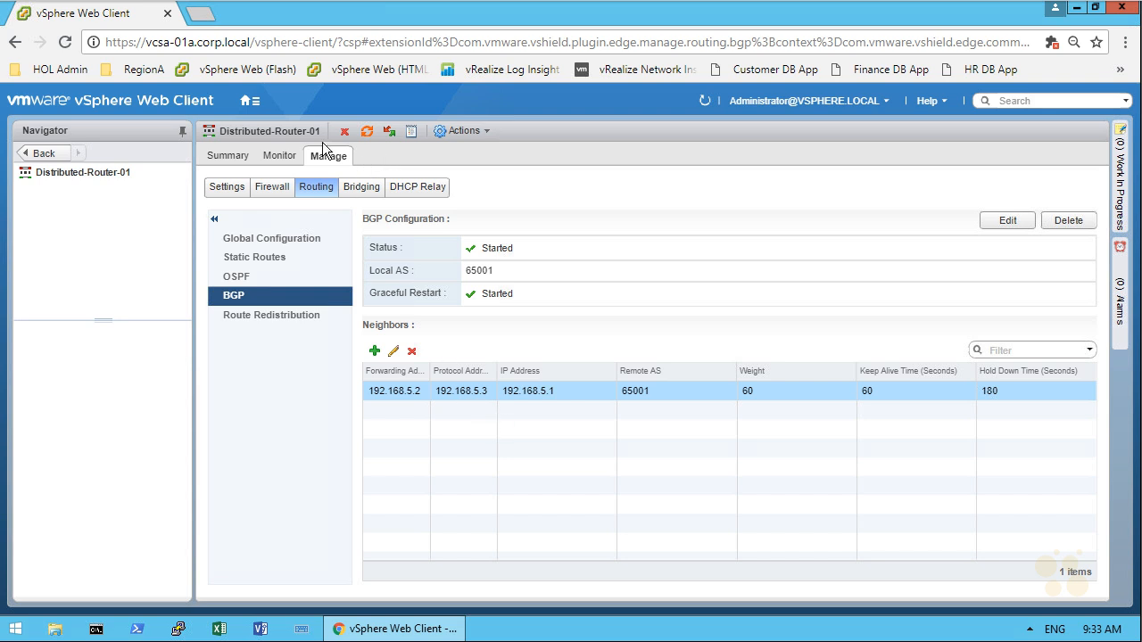
Step: Open the BGP routing settings of the Perimeter-Gateway-01 edge under Networking & Security NSX Edges
left_click(251, 103)
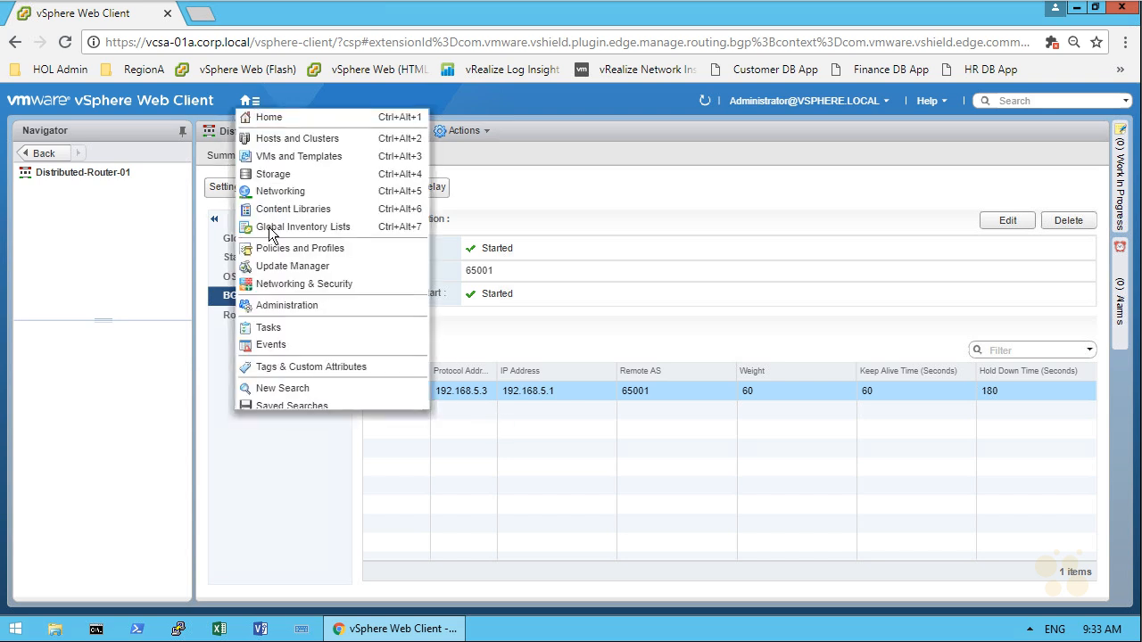
left_click(294, 283)
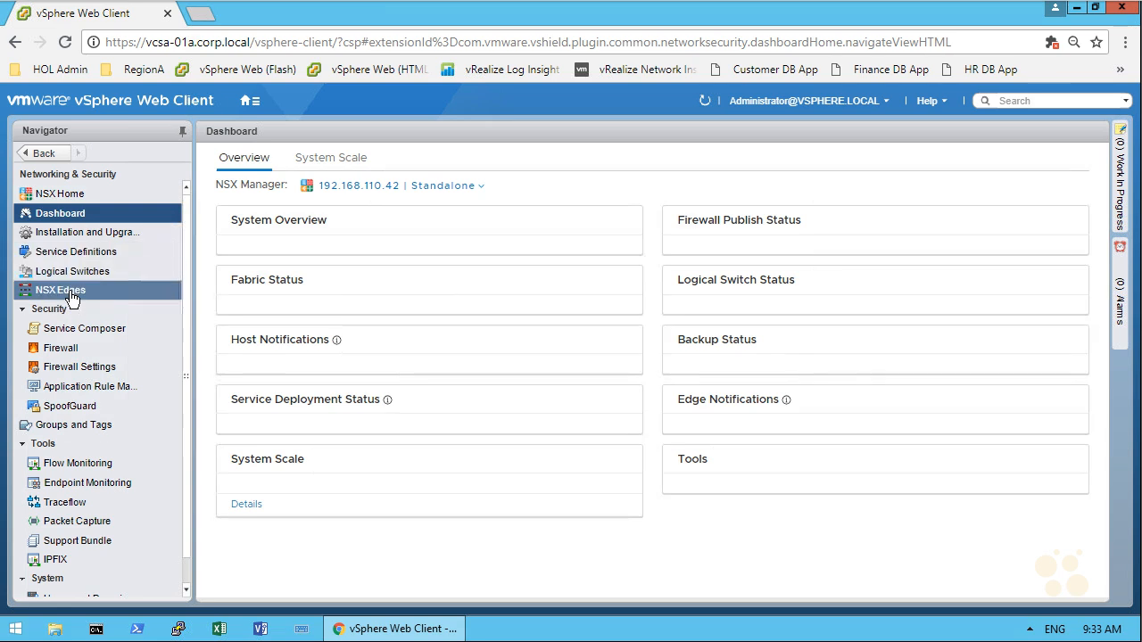
left_click(61, 290)
double_click(436, 215)
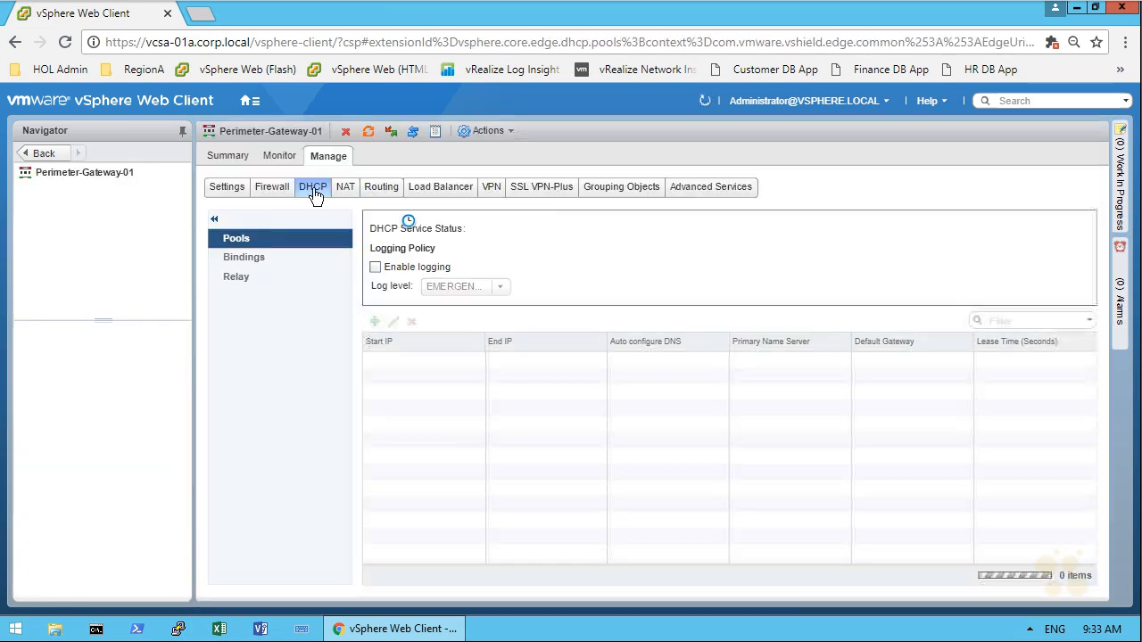
left_click(382, 189)
left_click(260, 295)
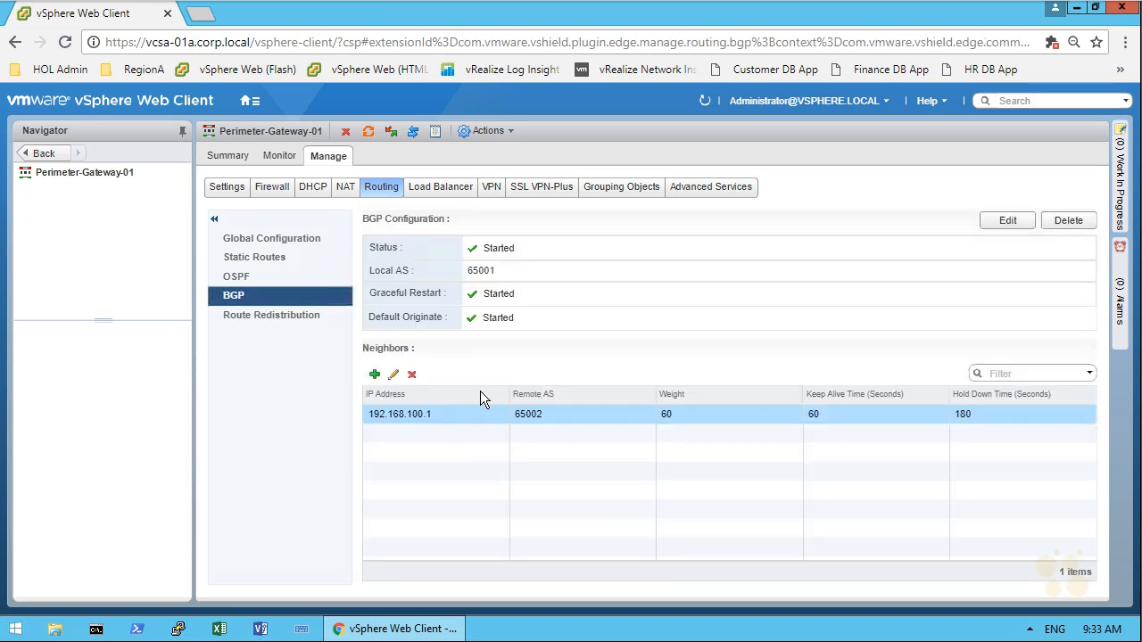
Step: Add a BGP neighbor with IP address 192.168.5.3 and remote AS 65001 on the perimeter gateway and publish the changes
left_click(375, 374)
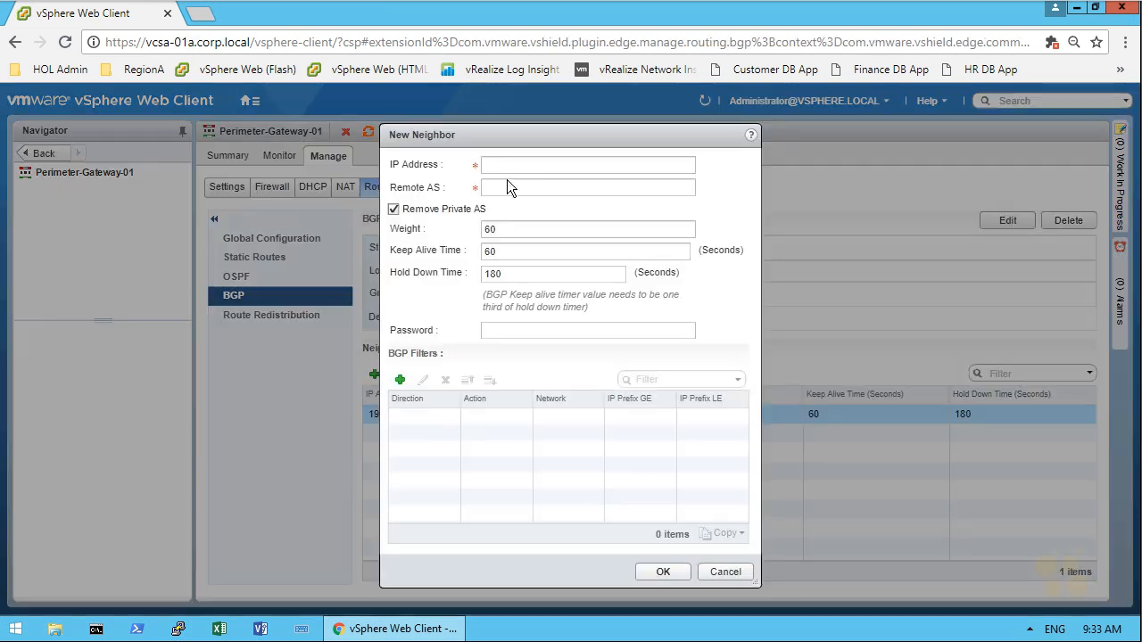
left_click(515, 163)
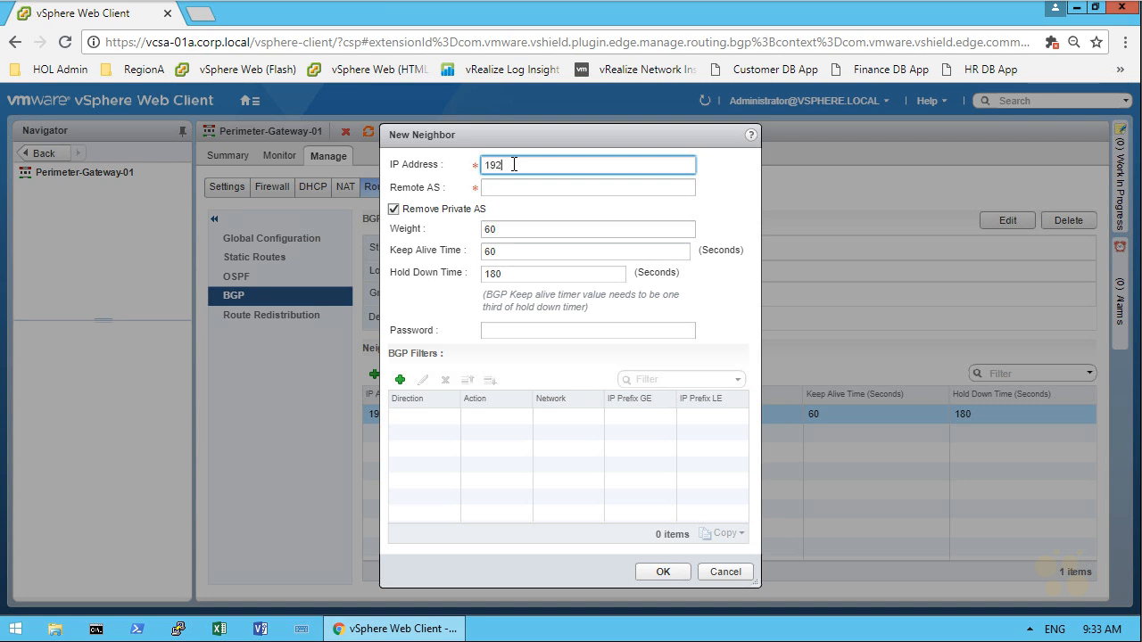
type("192.168.5")
left_click_drag(592, 155, 584, 173)
left_click_drag(582, 159, 610, 163)
left_click_drag(617, 163, 617, 164)
left_click_drag(628, 164, 627, 172)
left_click_drag(636, 164, 769, 165)
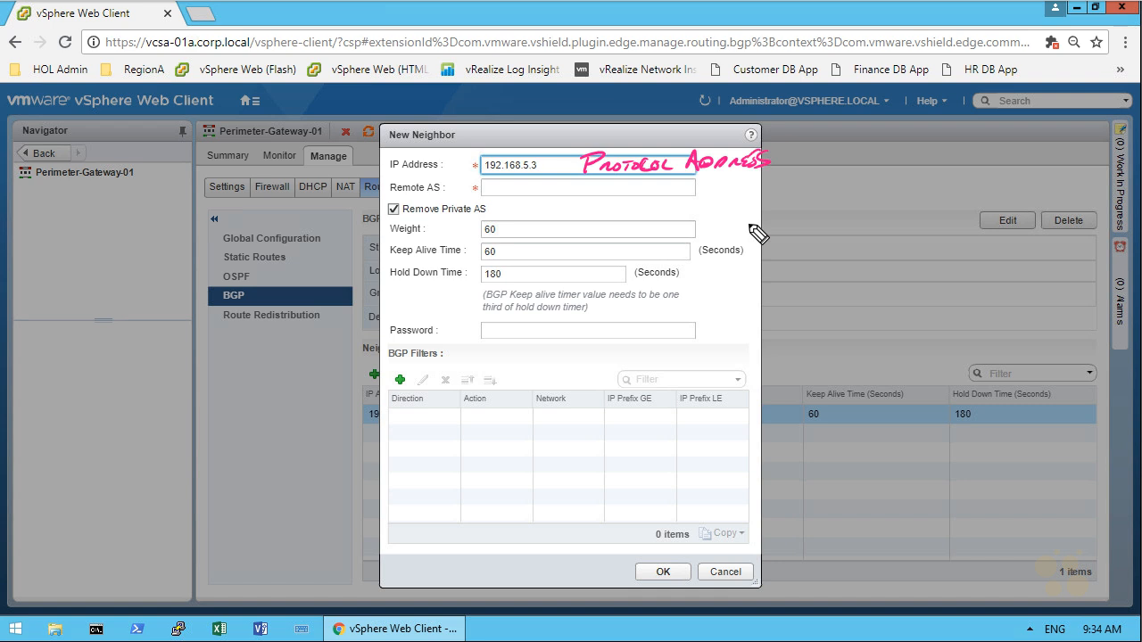
key("e")
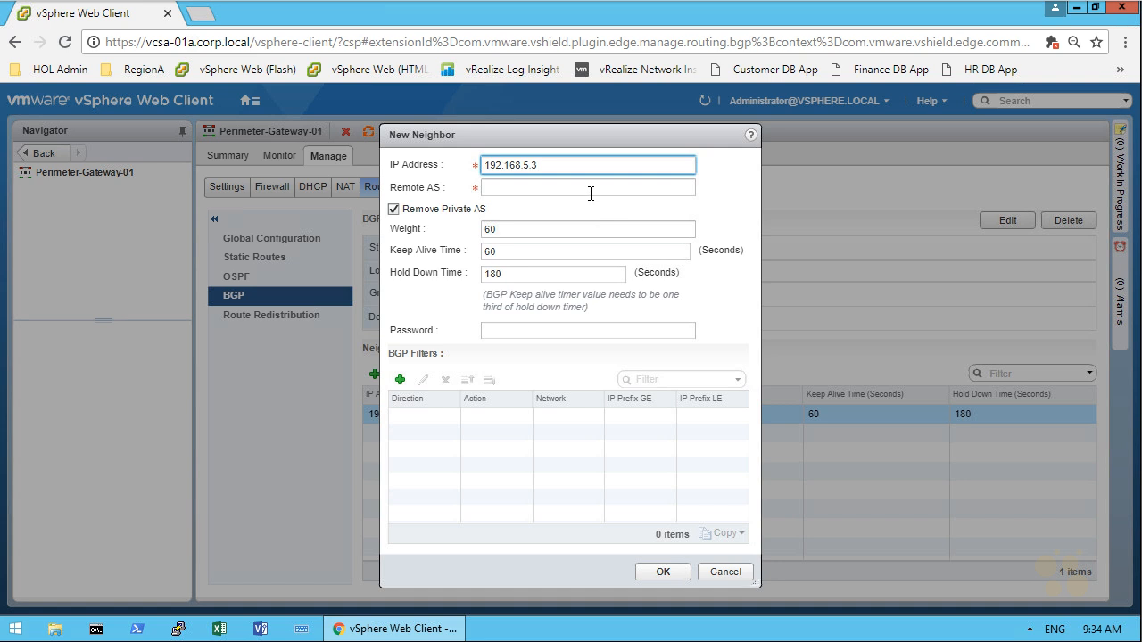
key("Tab")
type("65001")
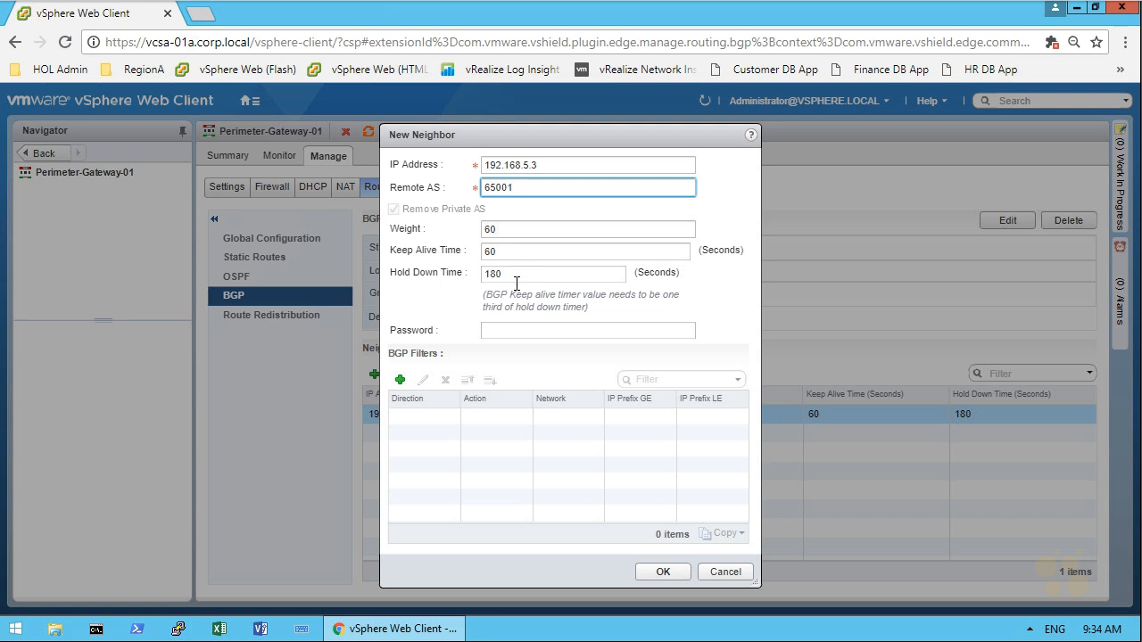
left_click(658, 570)
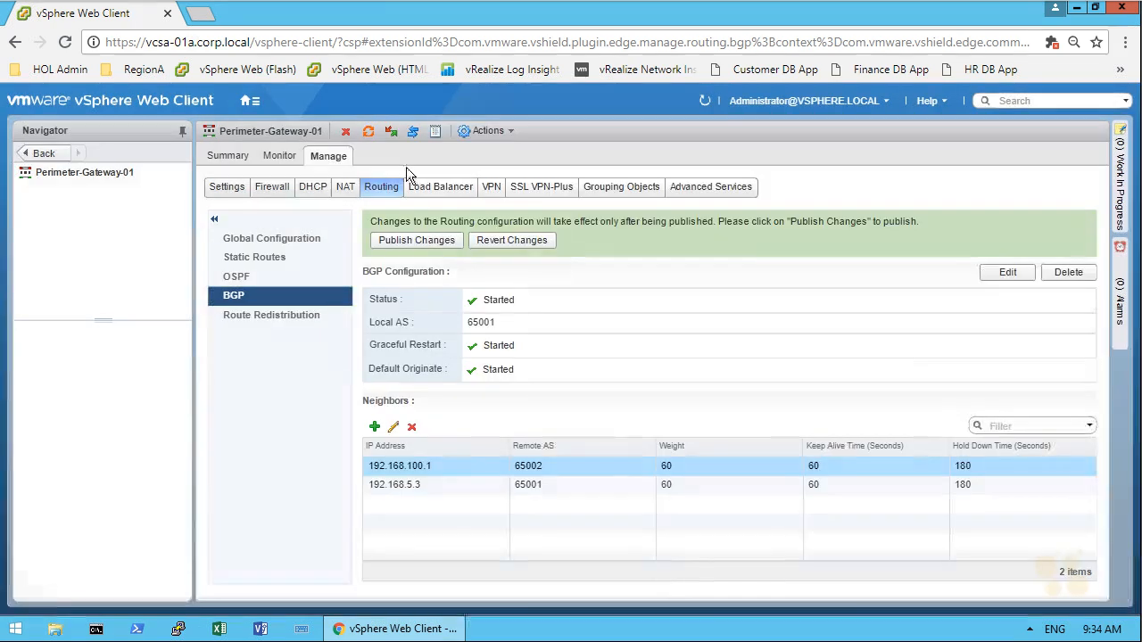
left_click(415, 240)
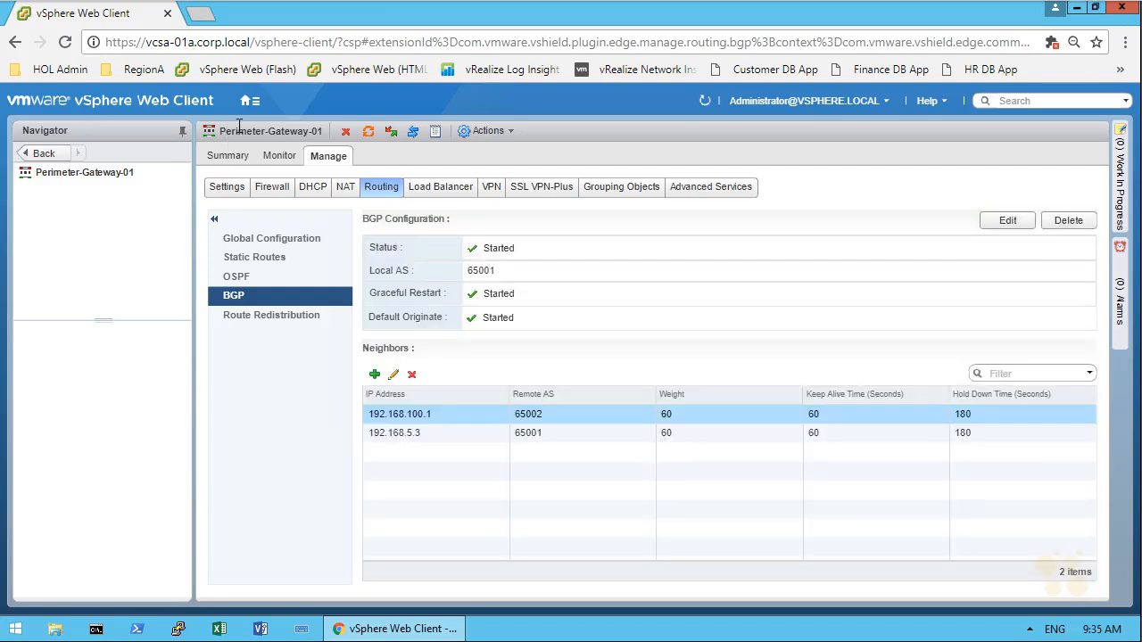
Step: Open the web console of the Distributed-Router-01-0 virtual machine from the VMs and Templates inventory
left_click(251, 101)
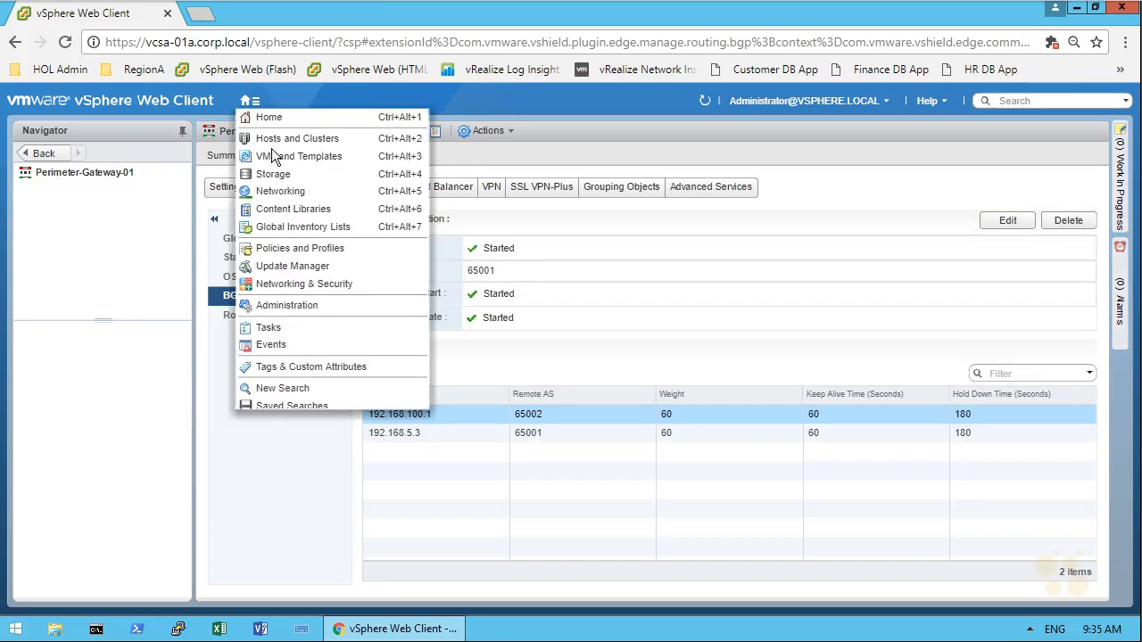
left_click(299, 156)
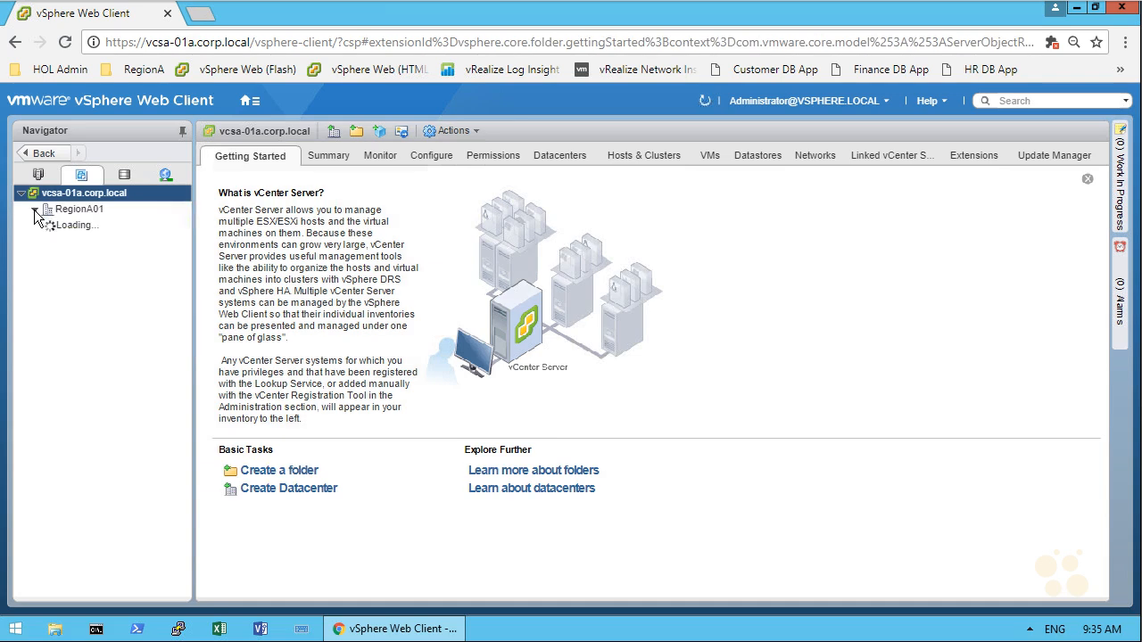
left_click(34, 209)
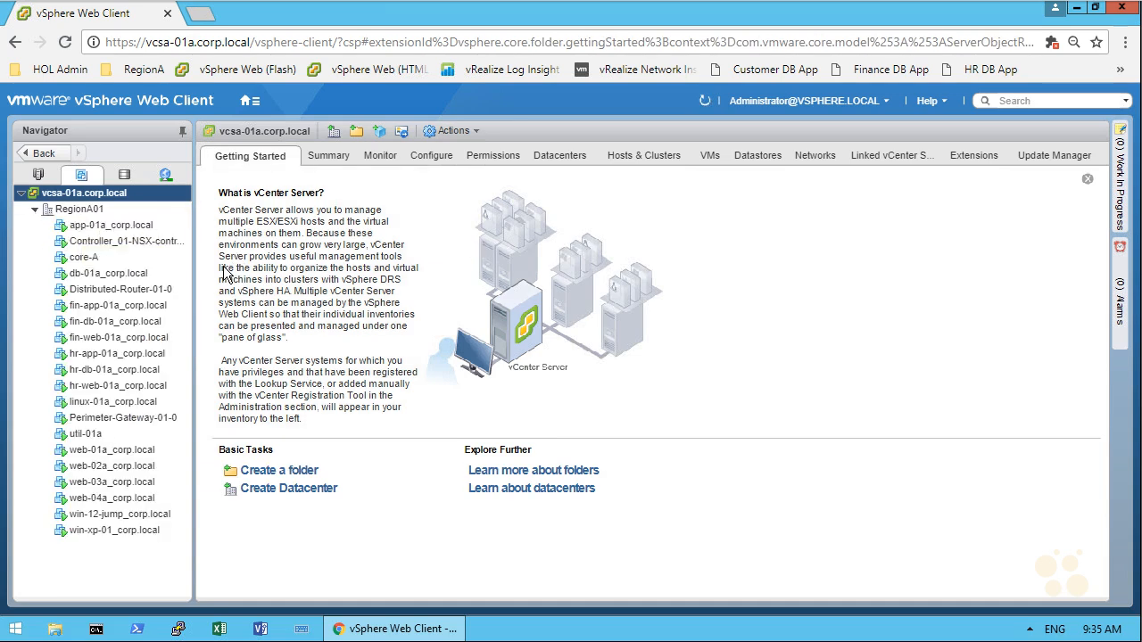
left_click(159, 290)
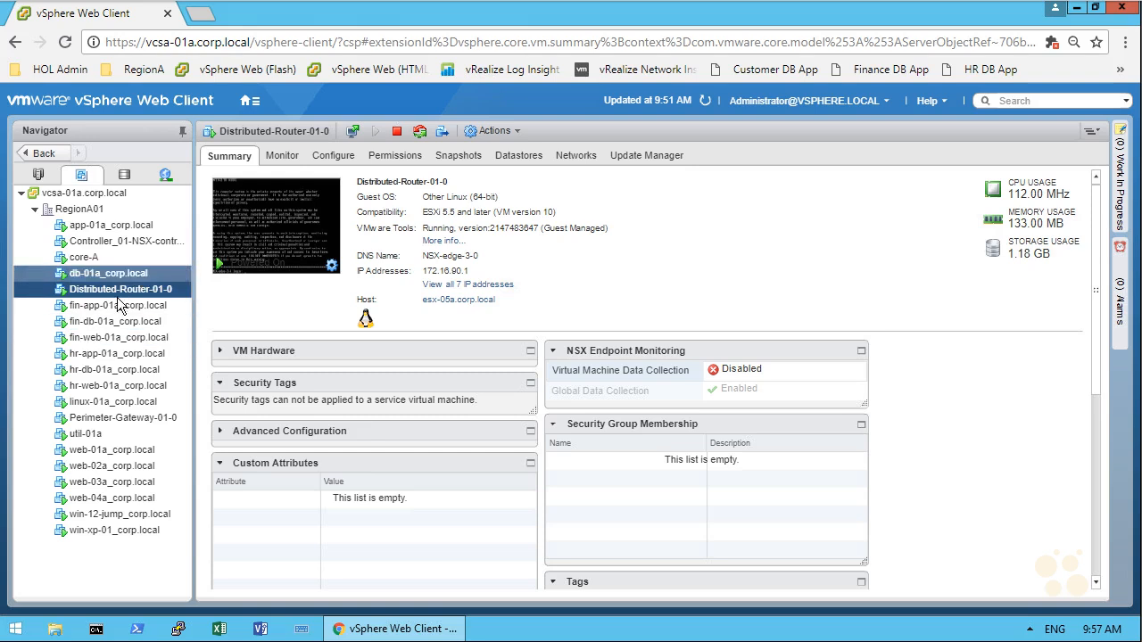
left_click(283, 217)
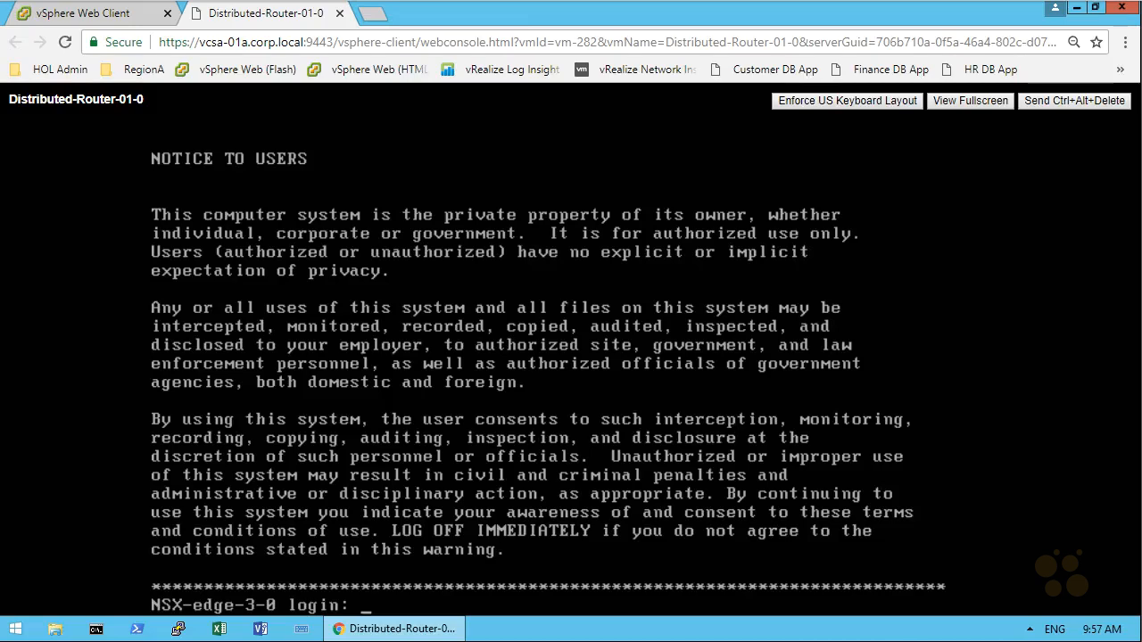
Step: Log in to the distributed router console as admin with the account password and run show ip route
type("admin")
key("Return")
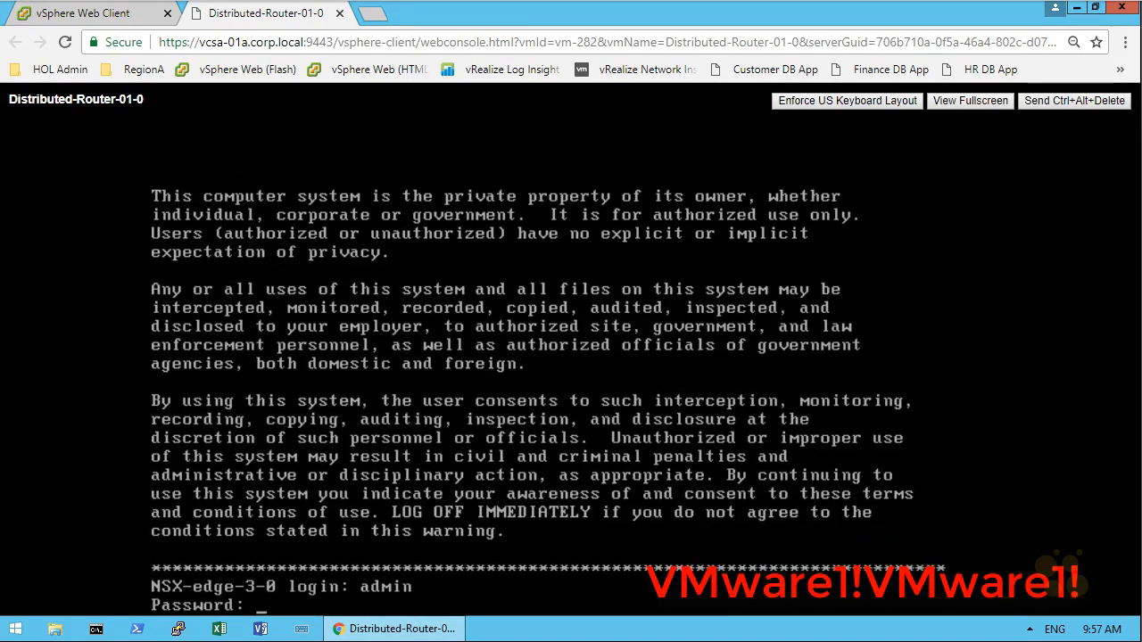
key("Return")
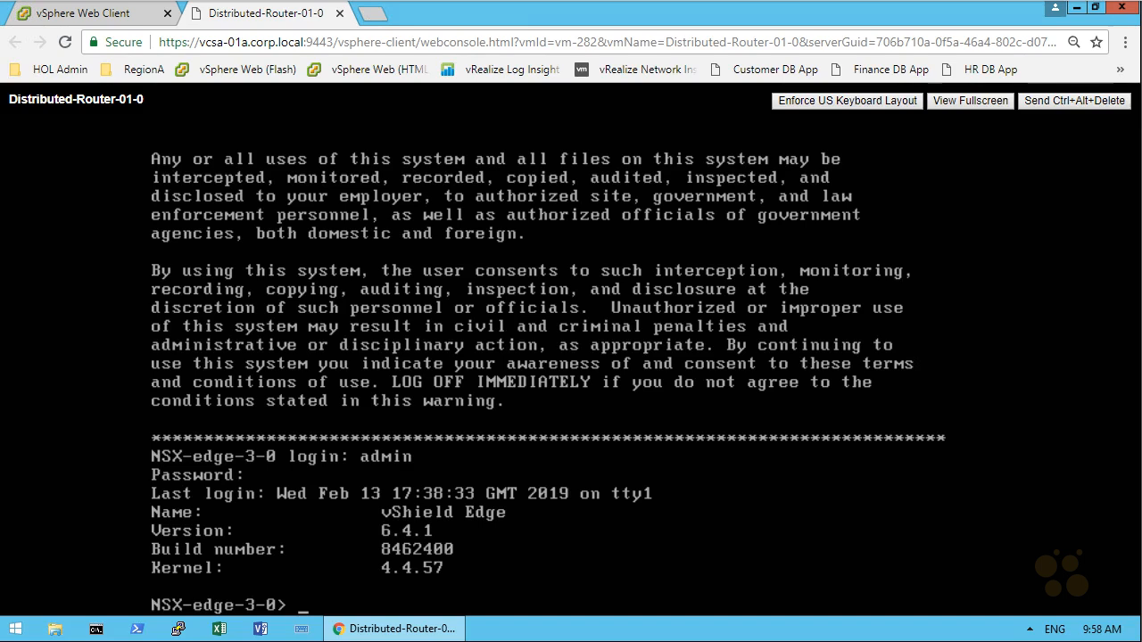
type("show ip route")
key("Return")
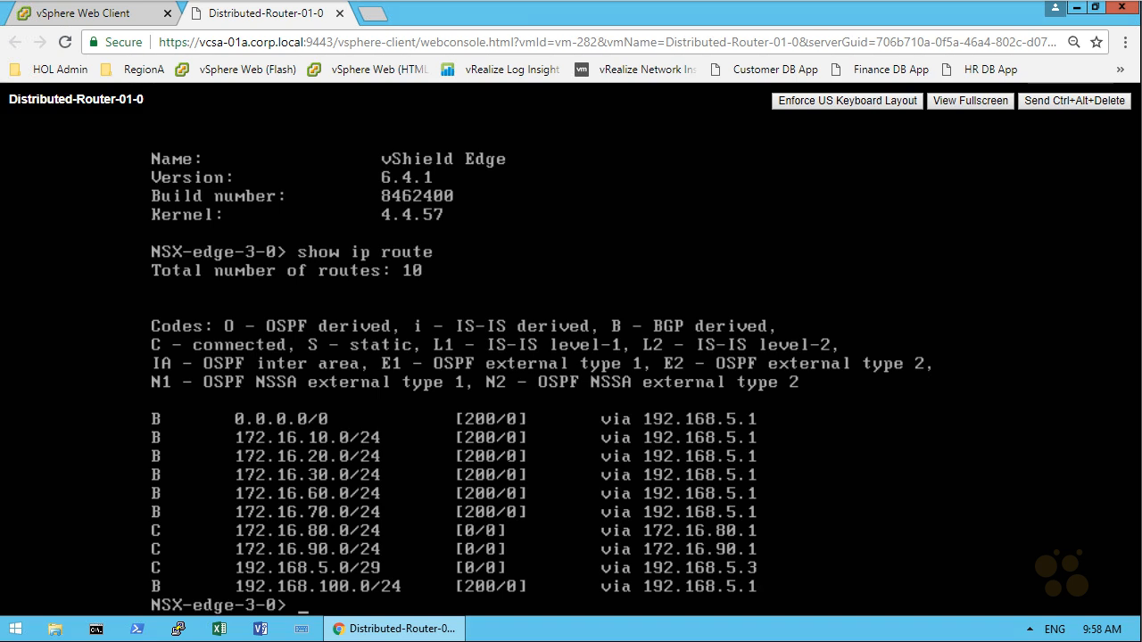
mouse_move(144, 407)
left_mouse_down()
mouse_move(132, 494)
mouse_move(122, 467)
left_mouse_up()
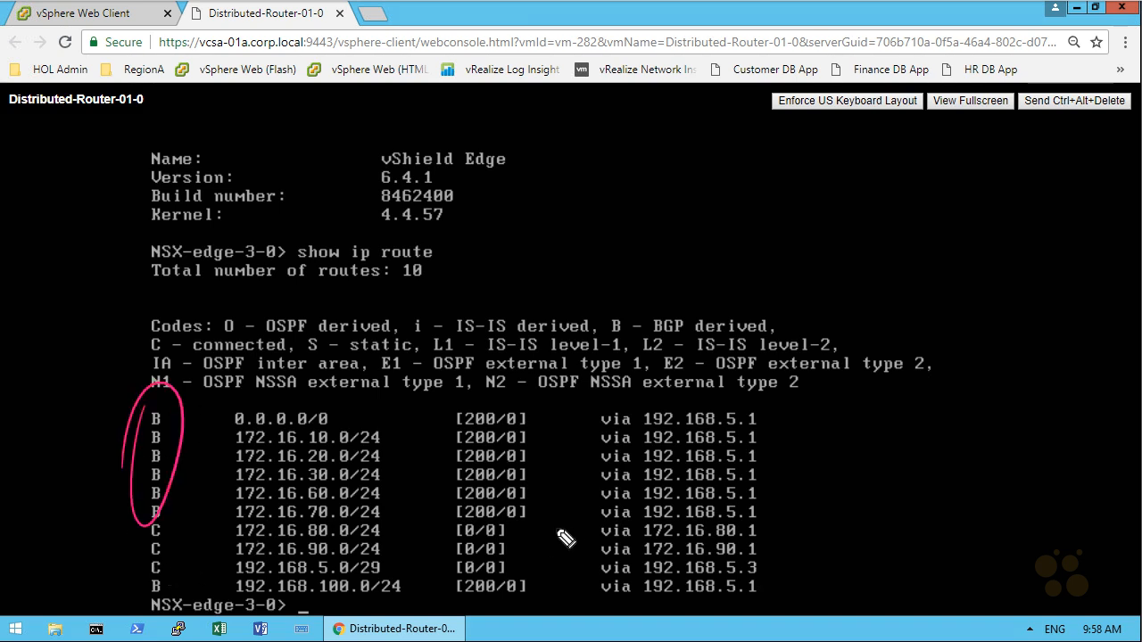
key("e")
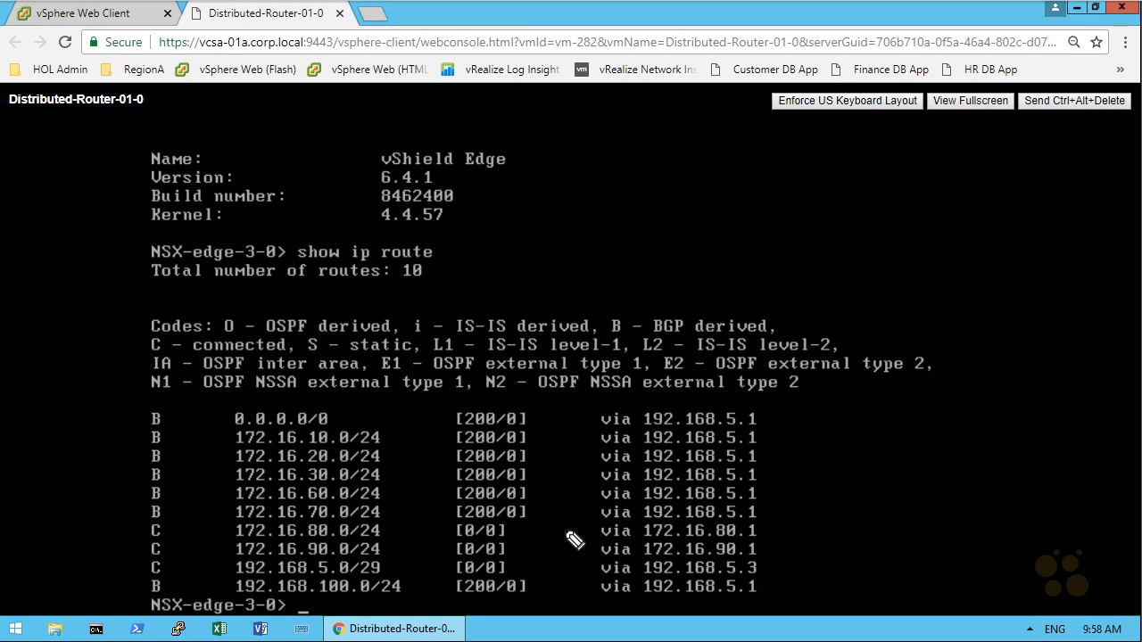
left_click_drag(357, 416, 341, 415)
left_click_drag(394, 435, 398, 506)
key("e")
mouse_move(168, 576)
left_mouse_down()
mouse_move(141, 589)
mouse_move(168, 578)
left_mouse_up()
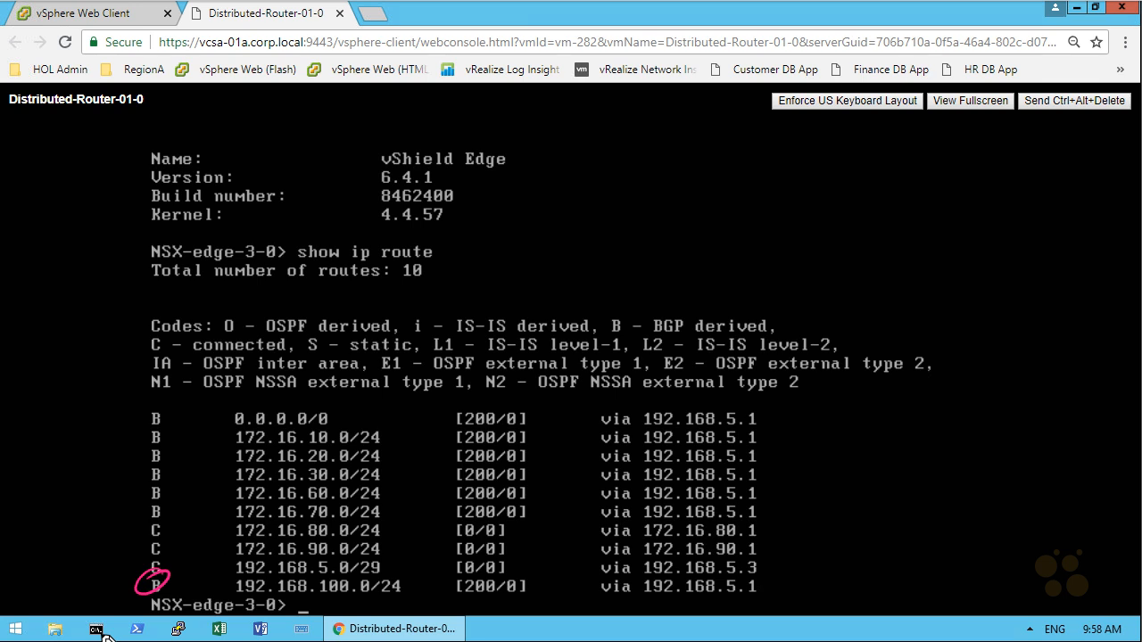
key("e")
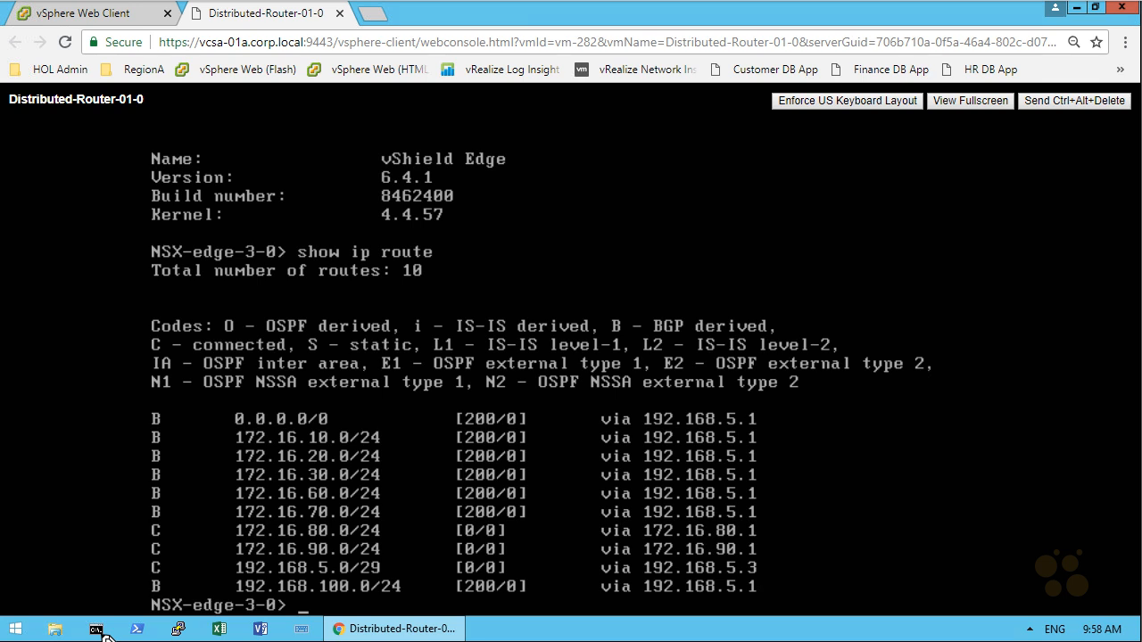
Step: Return to the vSphere Web Client and open the web console of the Perimeter-Gateway-01-0 virtual machine
left_click(129, 20)
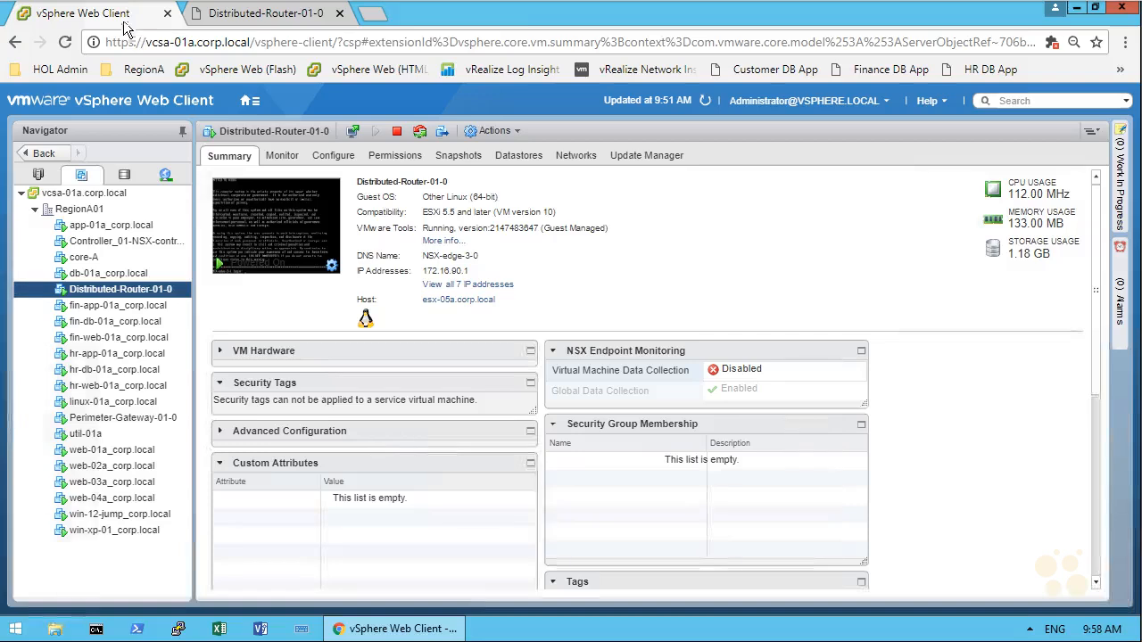
left_click(120, 419)
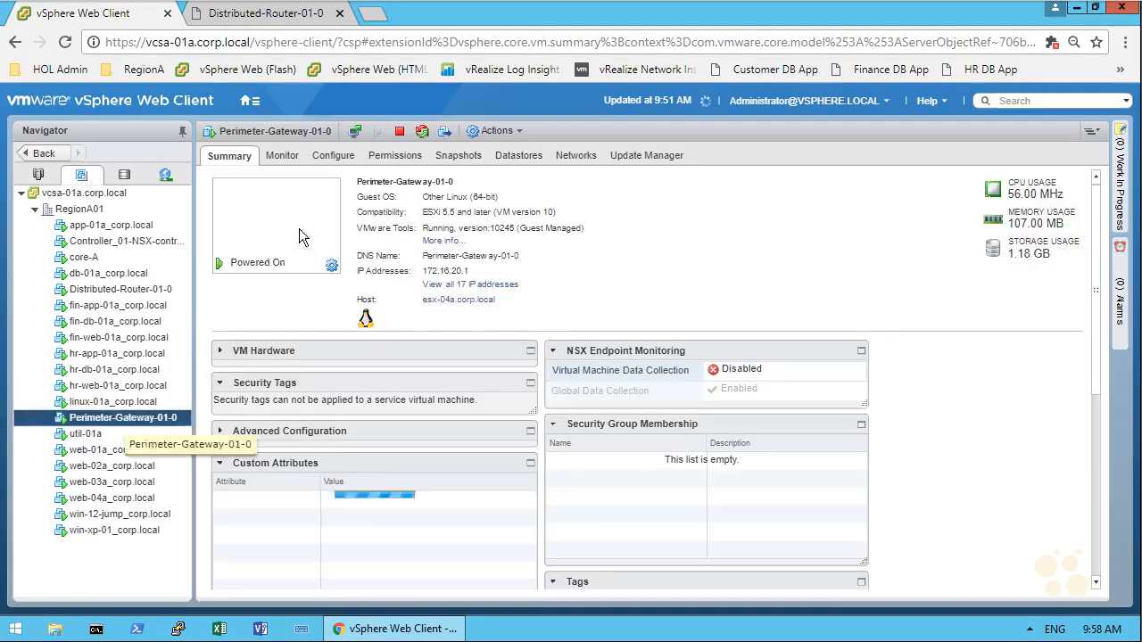
left_click(280, 230)
Step: Log in to the perimeter gateway console as admin with the account password and run show ip route
type("admin")
key("Return")
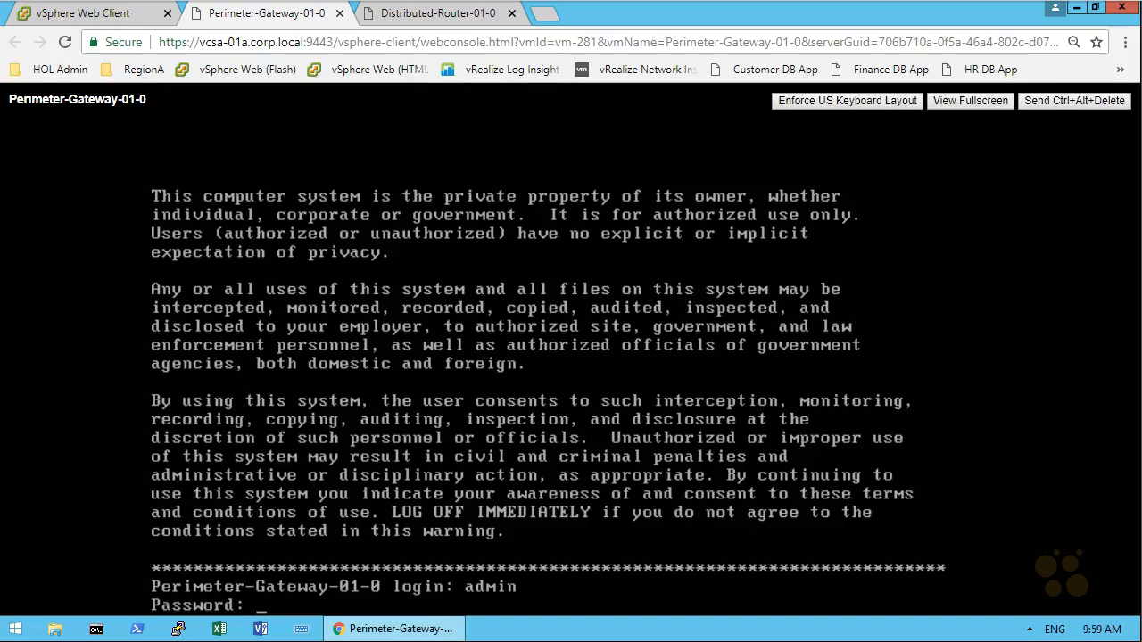
key("Return")
type("show ip route")
key("Return")
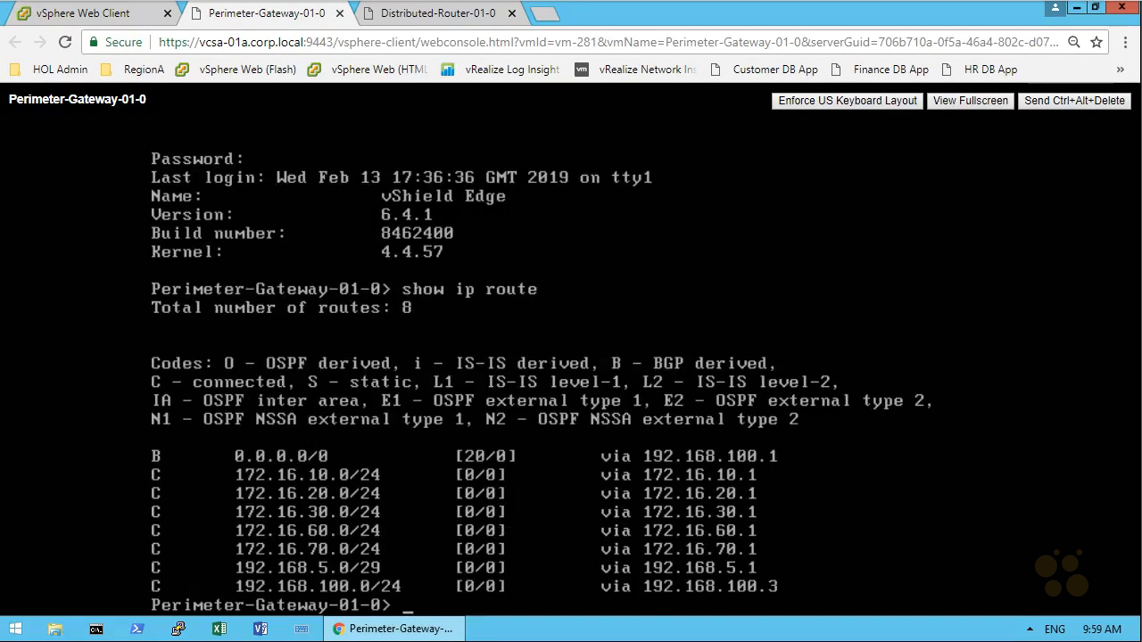
mouse_move(158, 438)
left_mouse_down()
mouse_move(167, 471)
mouse_move(148, 445)
left_mouse_up()
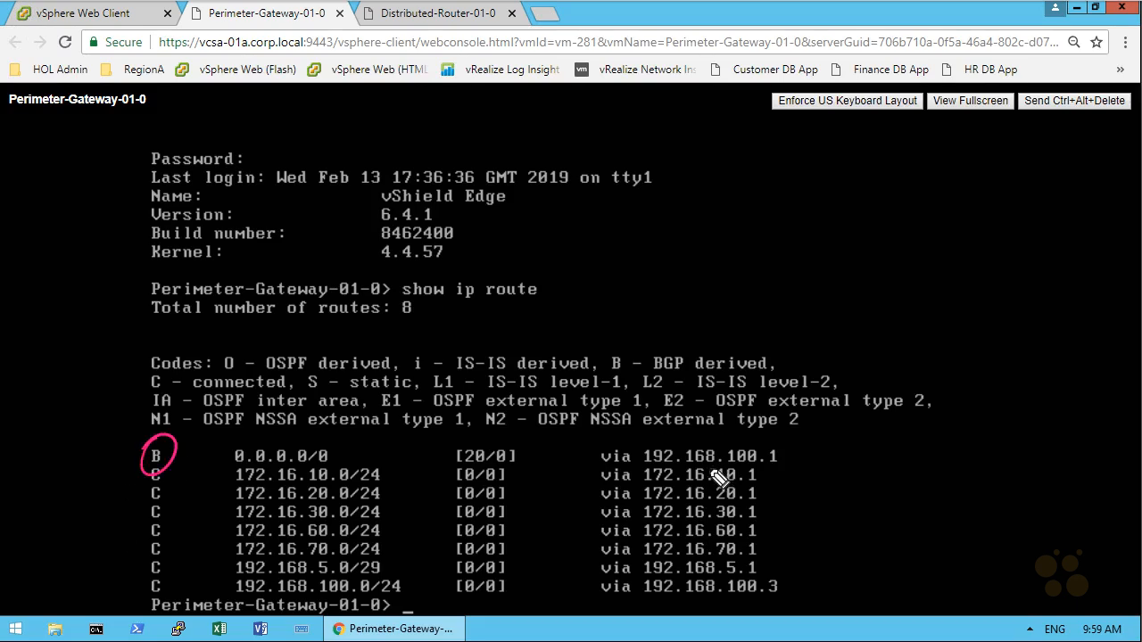
key("Escape")
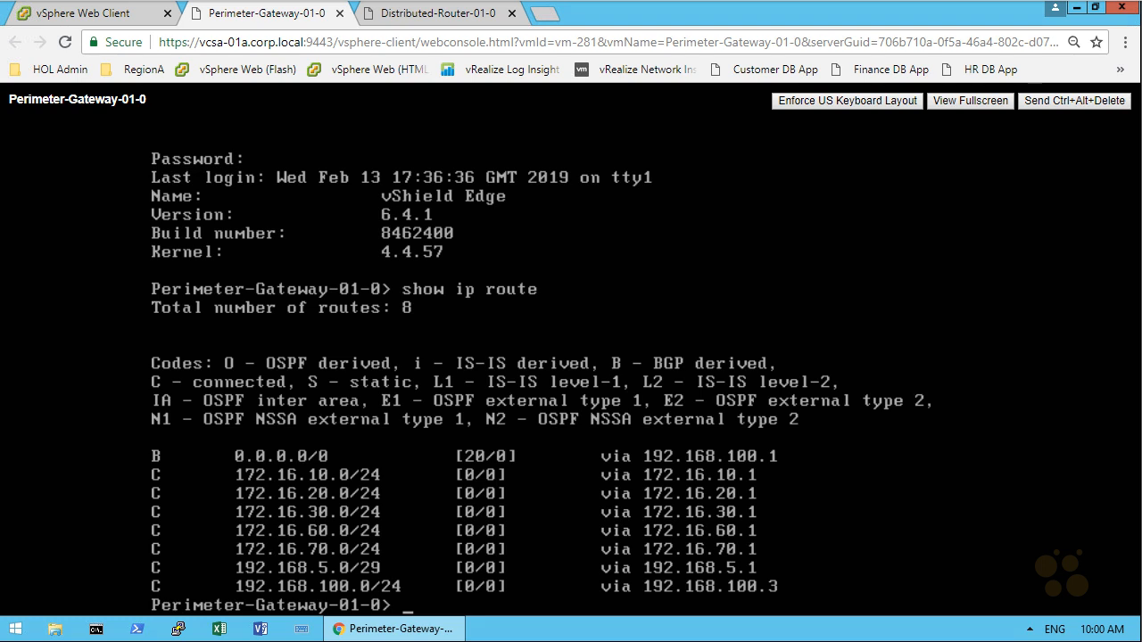
mouse_move(1008, 212)
left_mouse_down()
mouse_move(1007, 234)
mouse_move(1045, 224)
mouse_move(1028, 226)
mouse_move(1027, 313)
mouse_move(1006, 355)
mouse_move(1011, 314)
mouse_move(1019, 346)
mouse_move(1042, 347)
mouse_move(992, 430)
mouse_move(937, 472)
left_mouse_up()
mouse_move(937, 450)
left_mouse_down()
mouse_move(939, 472)
mouse_move(989, 471)
left_mouse_up()
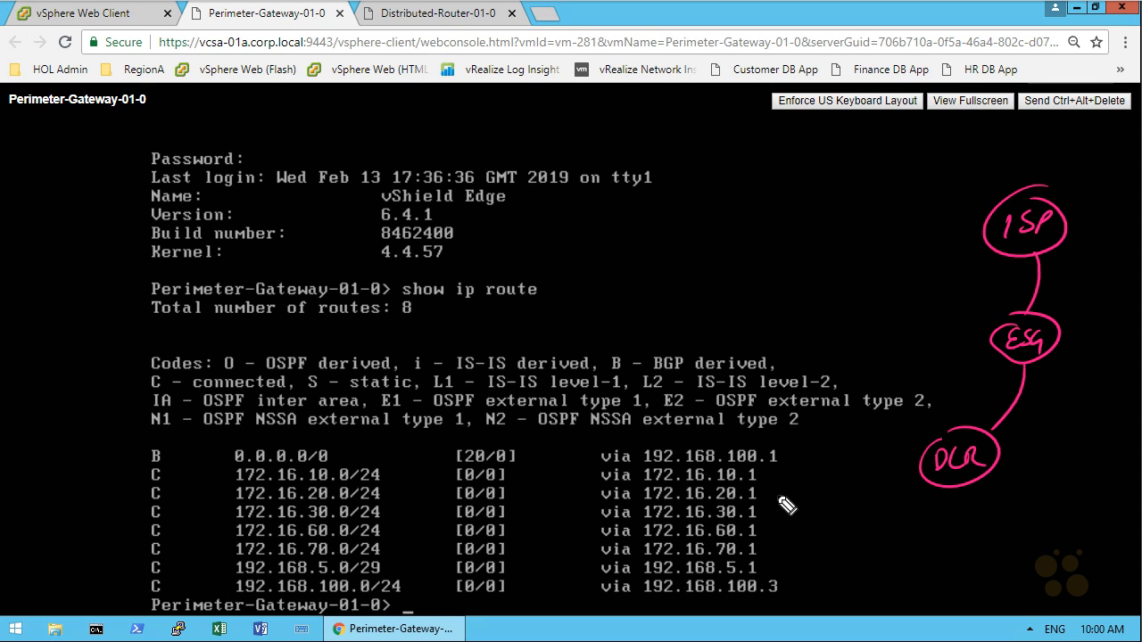
mouse_move(878, 211)
left_mouse_down()
mouse_move(894, 230)
mouse_move(920, 230)
mouse_move(975, 191)
left_mouse_up()
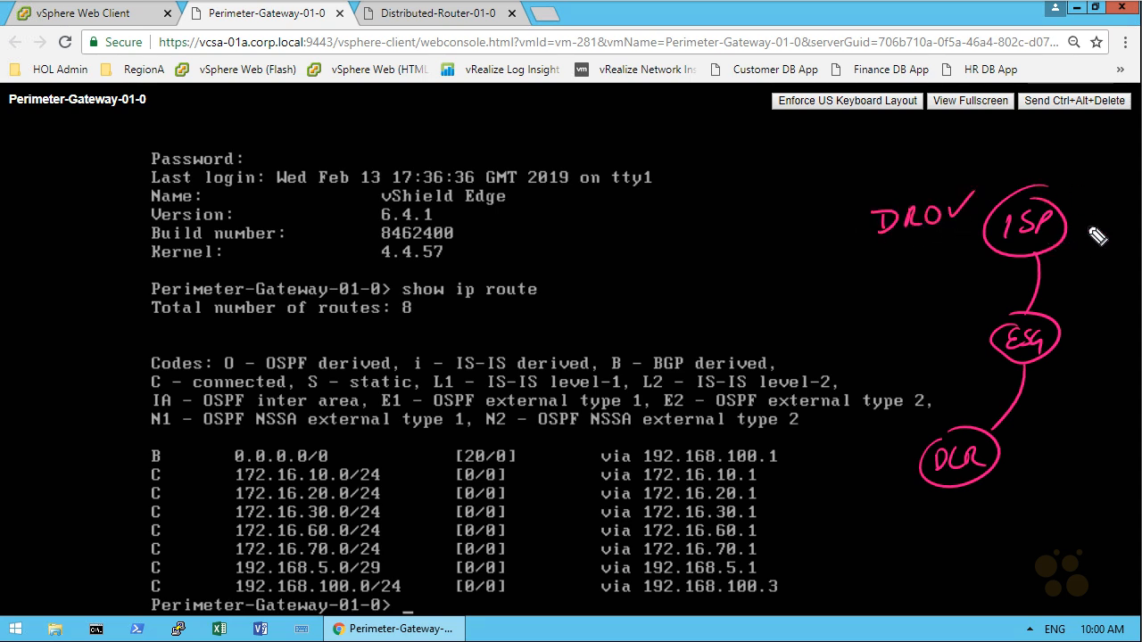
left_click_drag(1060, 255, 1055, 316)
left_click_drag(1050, 362, 1012, 432)
left_click_drag(1020, 413, 1035, 429)
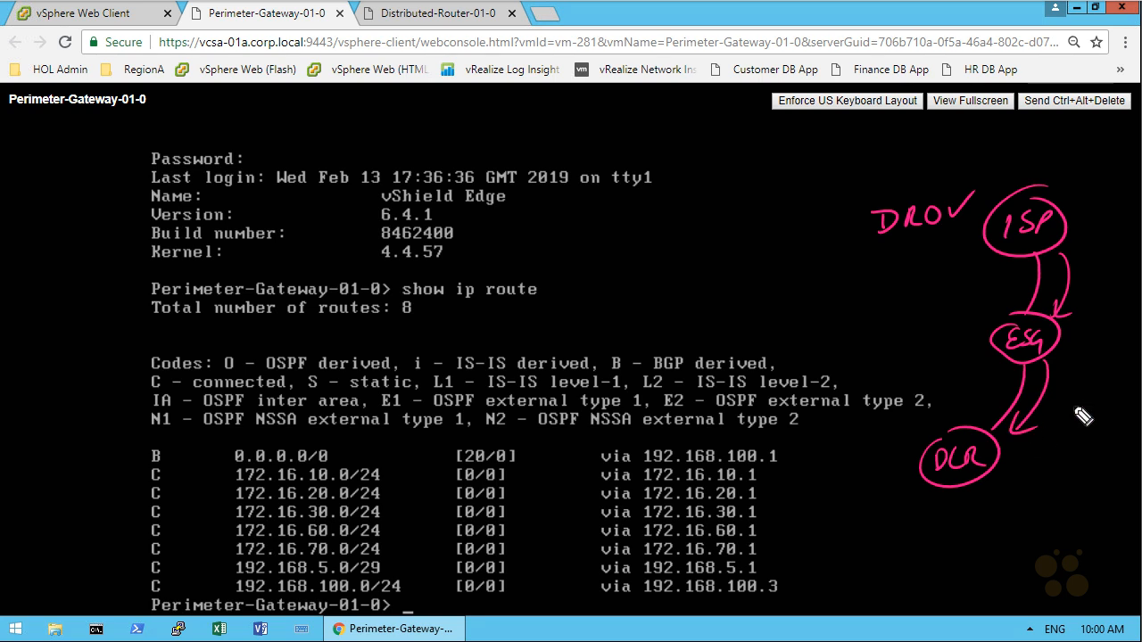
key("ctrl+z")
key("ctrl+z")
key("ctrl+z")
key("ctrl+z")
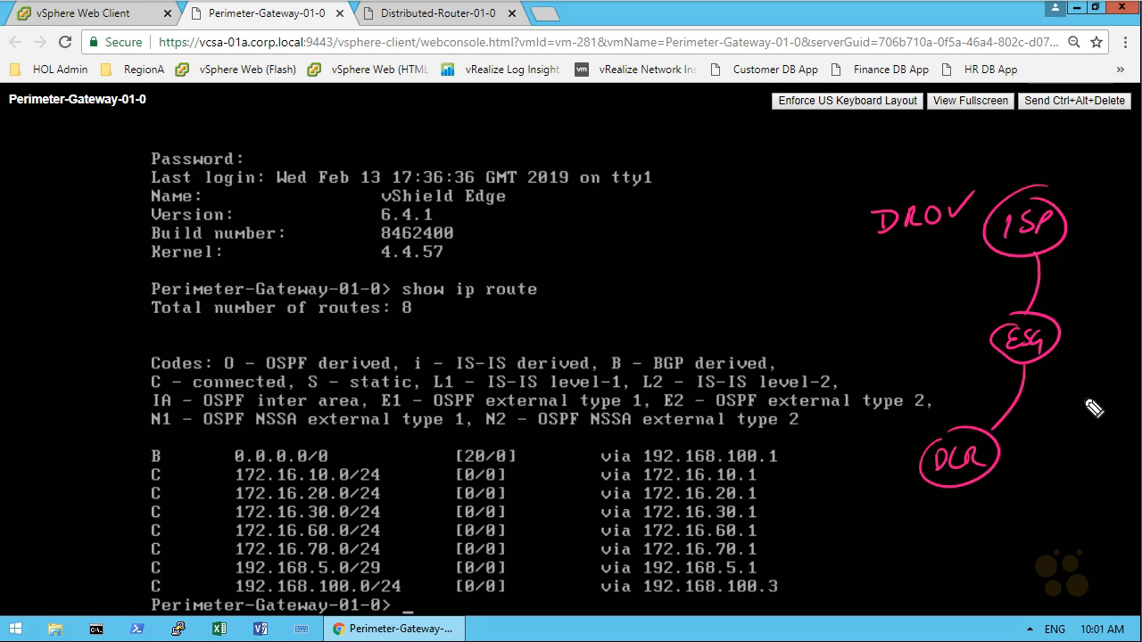
mouse_move(1015, 457)
left_mouse_down()
mouse_move(1065, 495)
mouse_move(1015, 448)
mouse_move(1020, 499)
left_mouse_up()
mouse_move(1047, 445)
left_mouse_down()
mouse_move(1040, 492)
mouse_move(1050, 492)
left_mouse_up()
left_click_drag(1018, 471, 1062, 467)
left_click_drag(1019, 490, 1062, 484)
mouse_move(1074, 343)
left_mouse_down()
mouse_move(1067, 437)
mouse_move(1088, 430)
left_mouse_up()
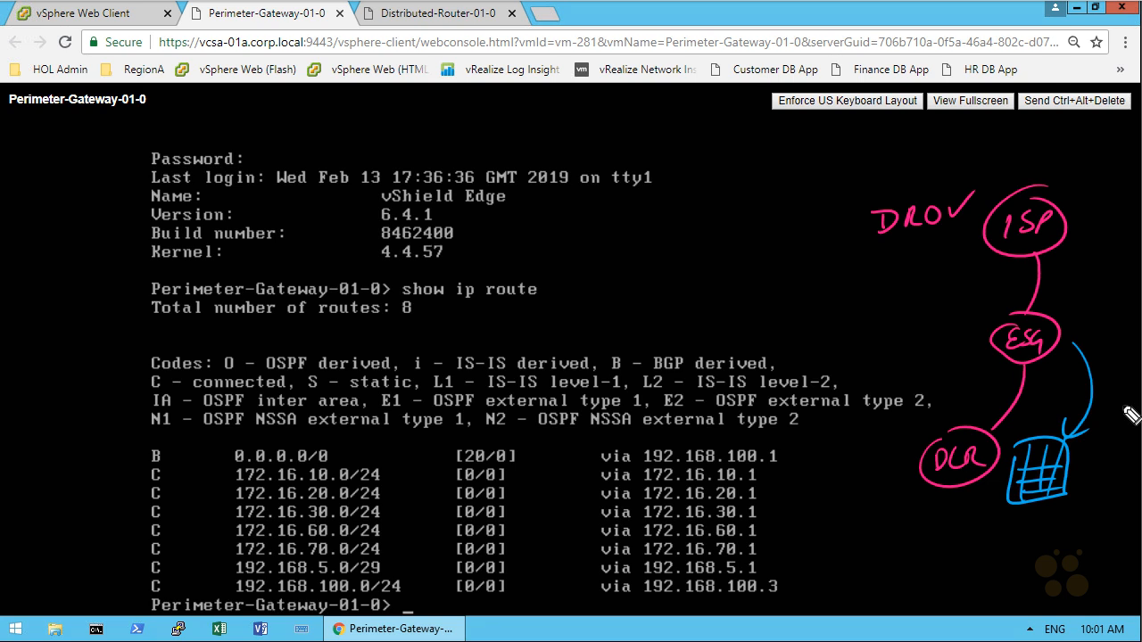
mouse_move(941, 419)
left_mouse_down()
mouse_move(971, 368)
mouse_move(970, 385)
left_mouse_up()
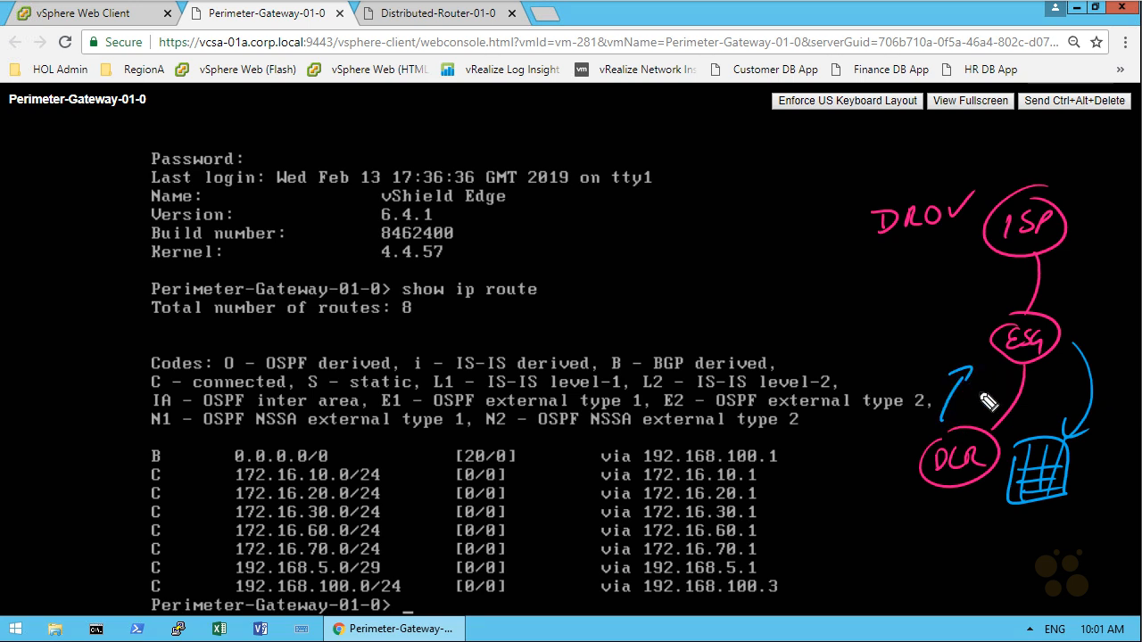
left_click_drag(981, 482, 1004, 558)
left_click_drag(937, 481, 916, 514)
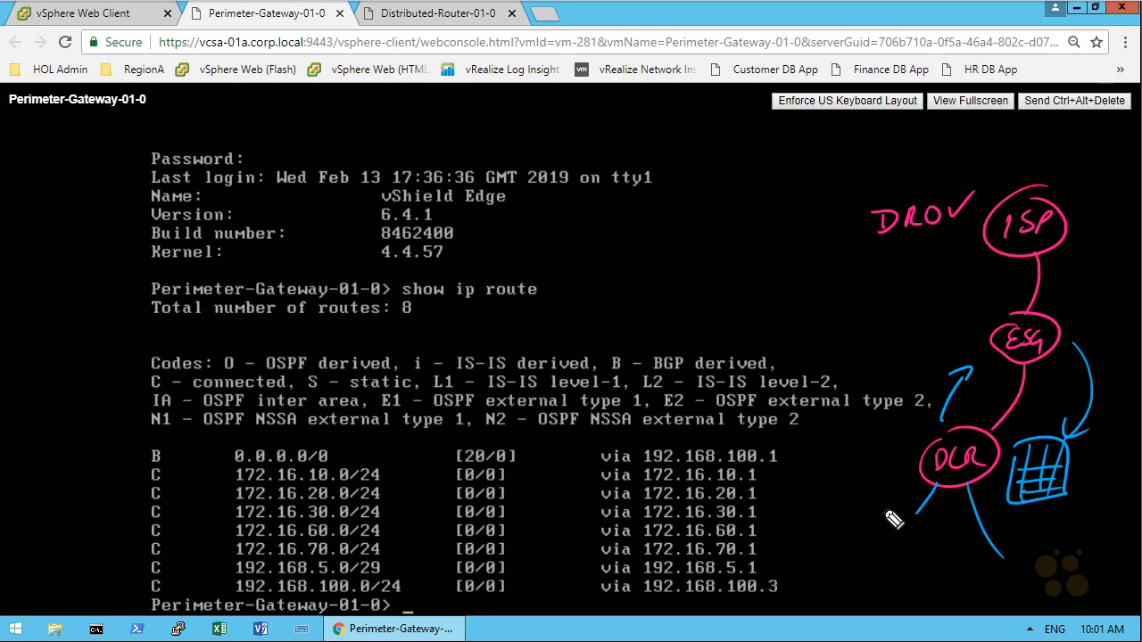
mouse_move(810, 521)
left_mouse_down()
mouse_move(897, 545)
mouse_move(948, 535)
left_mouse_up()
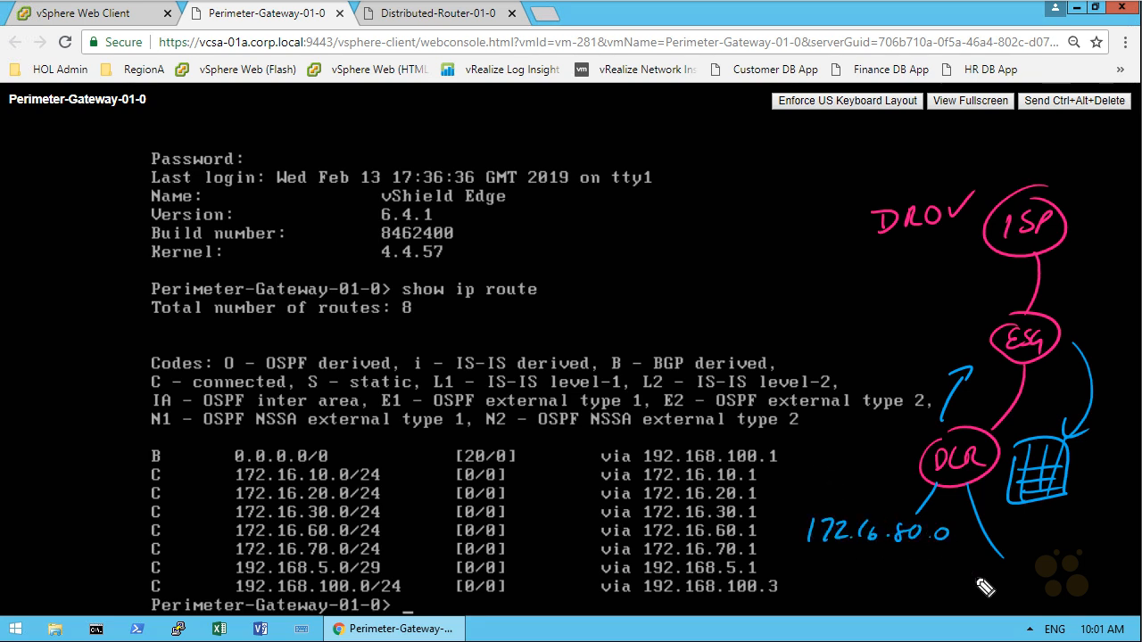
mouse_move(959, 576)
left_mouse_down()
mouse_move(995, 589)
mouse_move(1111, 578)
left_mouse_up()
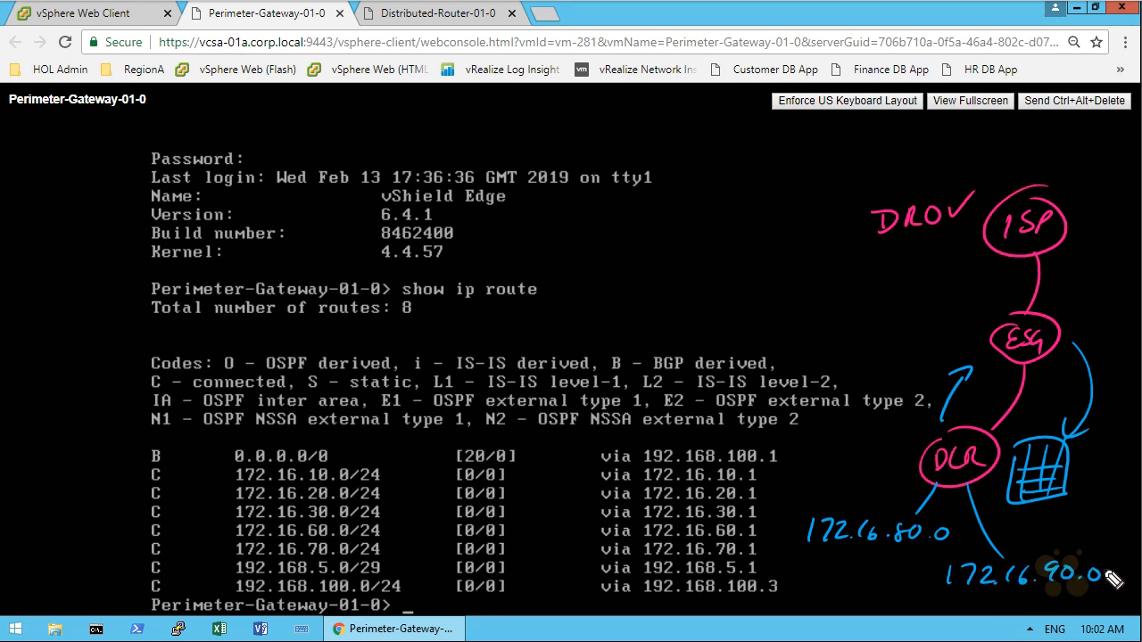
left_click_drag(954, 314, 961, 329)
left_click(962, 338)
key("Escape")
Step: Back in the vSphere Web Client, open Perimeter-Gateway-01 under NSX Edges and review its BGP neighbors and route redistribution settings
left_click(125, 18)
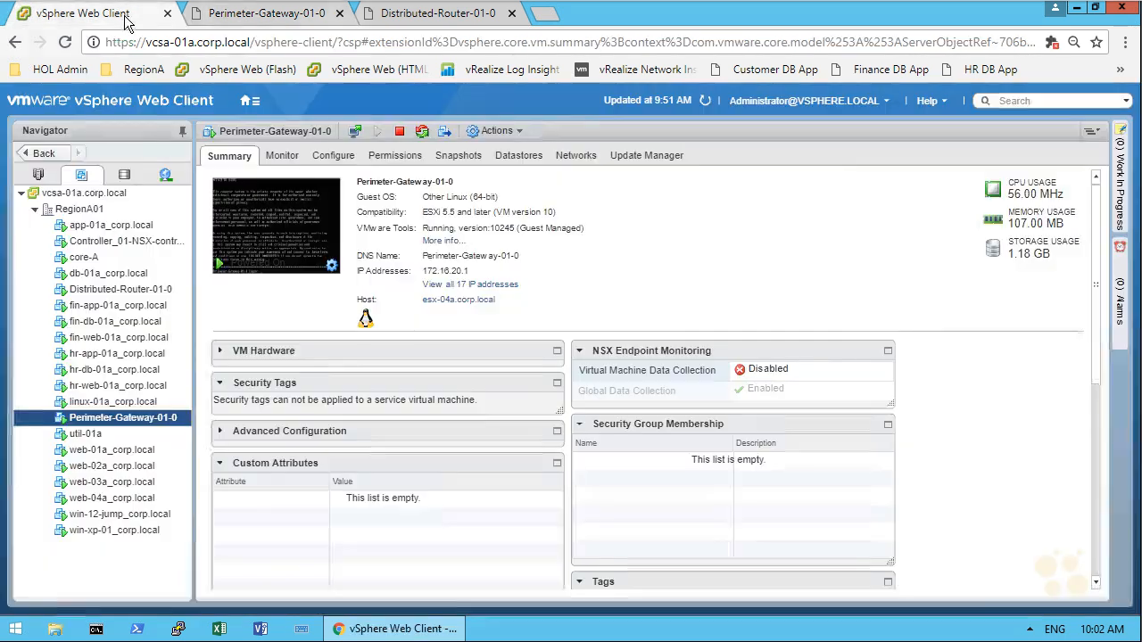
left_click(254, 106)
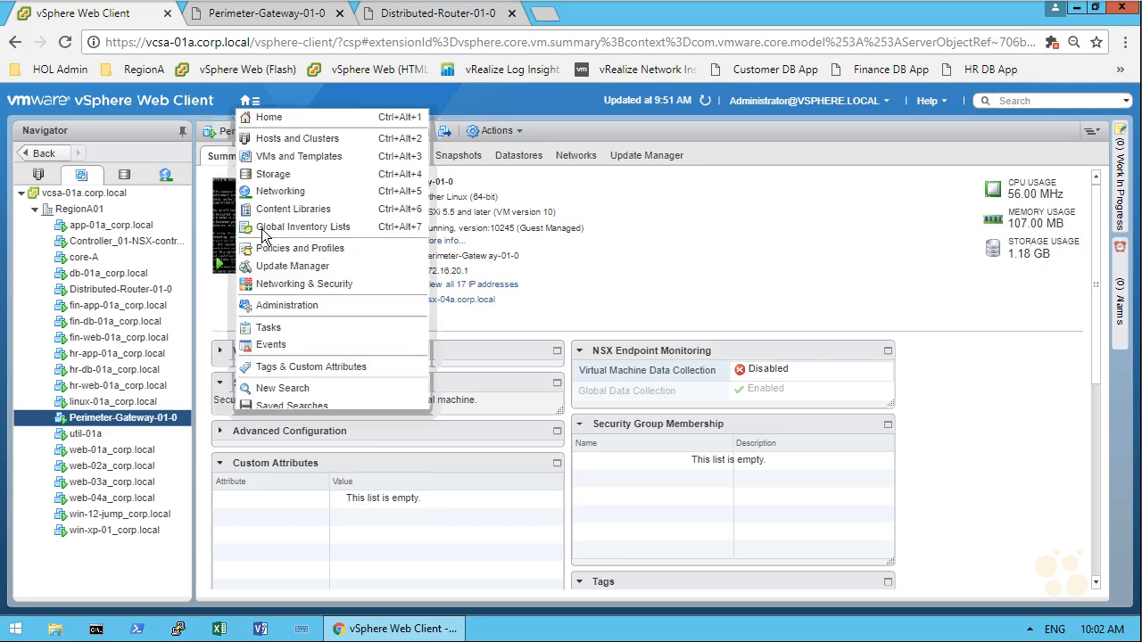
left_click(291, 284)
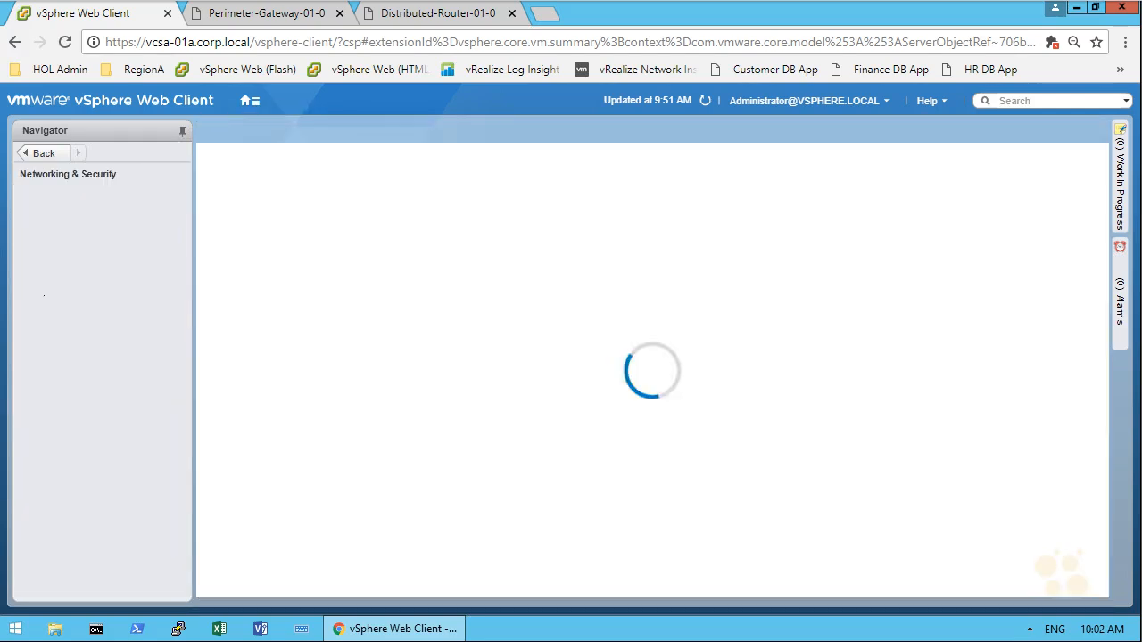
left_click(72, 299)
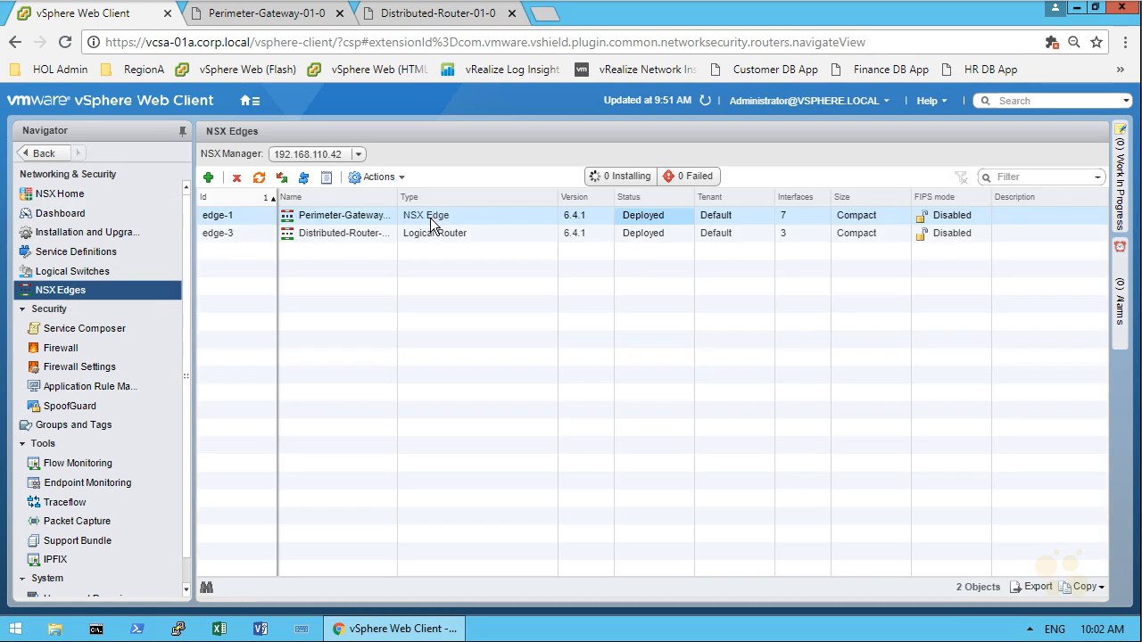
double_click(431, 223)
left_click(378, 193)
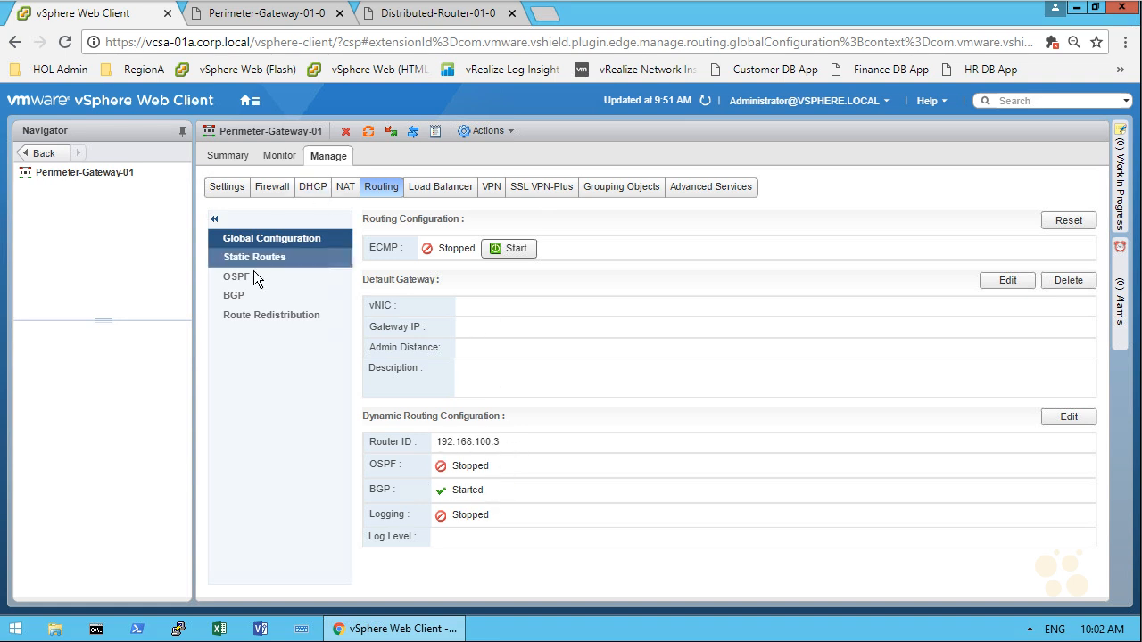
left_click(241, 296)
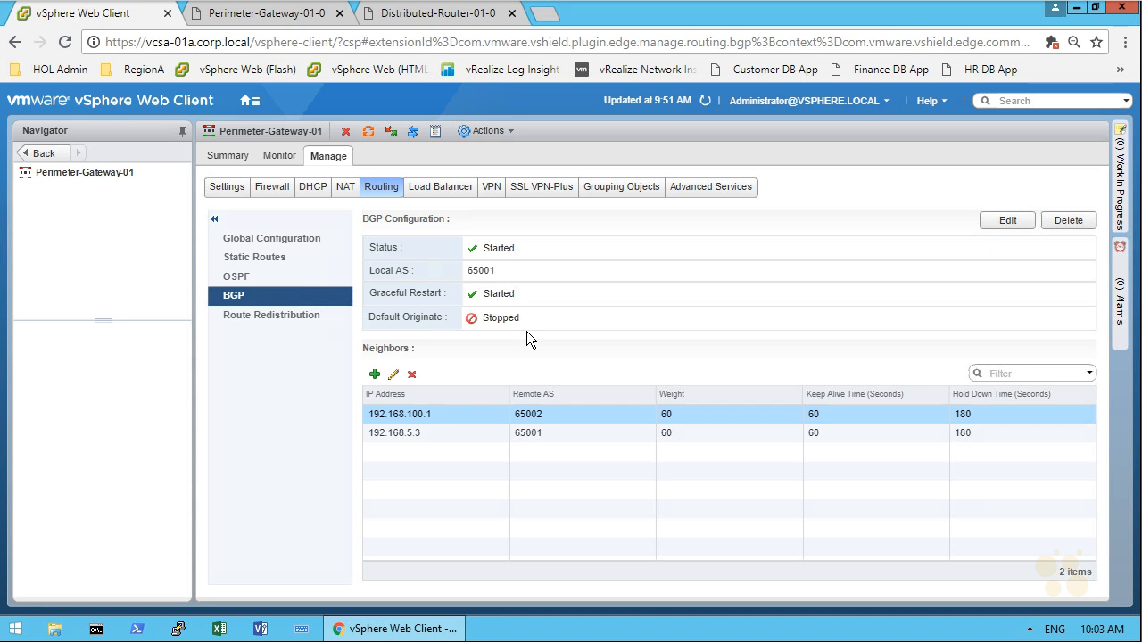
left_click(443, 434)
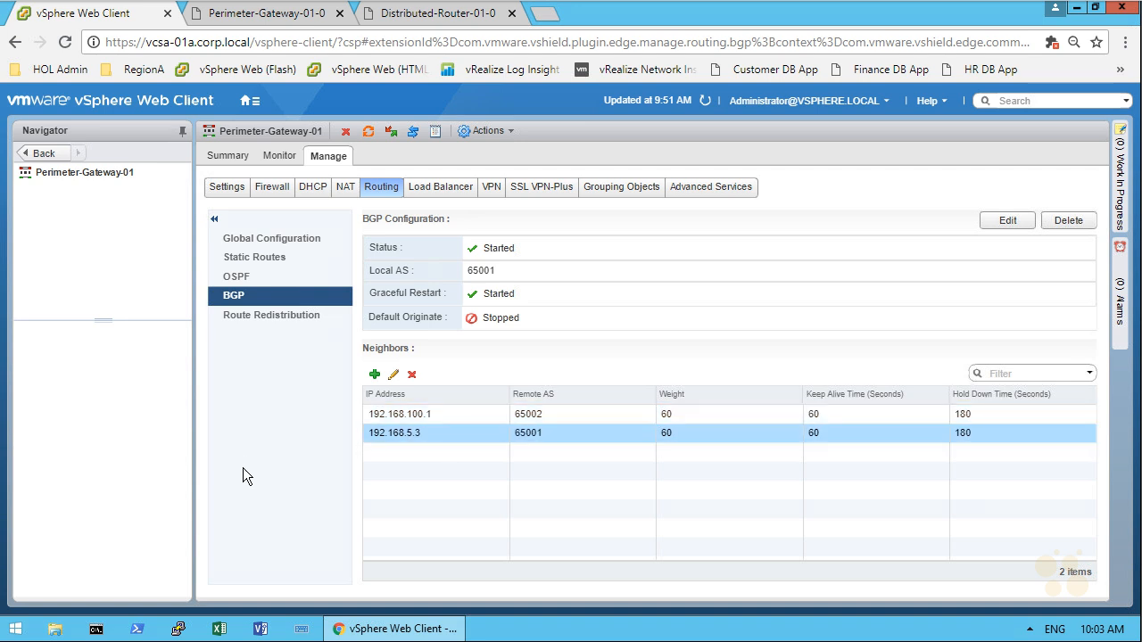
left_click(266, 318)
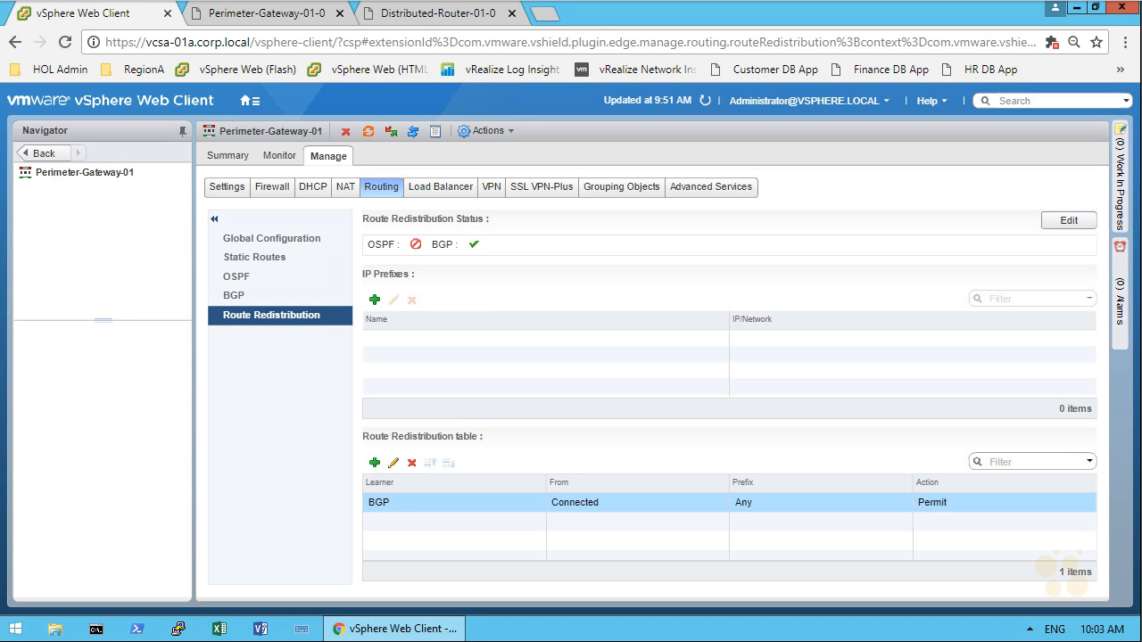
mouse_move(499, 234)
left_mouse_down()
mouse_move(447, 273)
mouse_move(506, 243)
left_mouse_up()
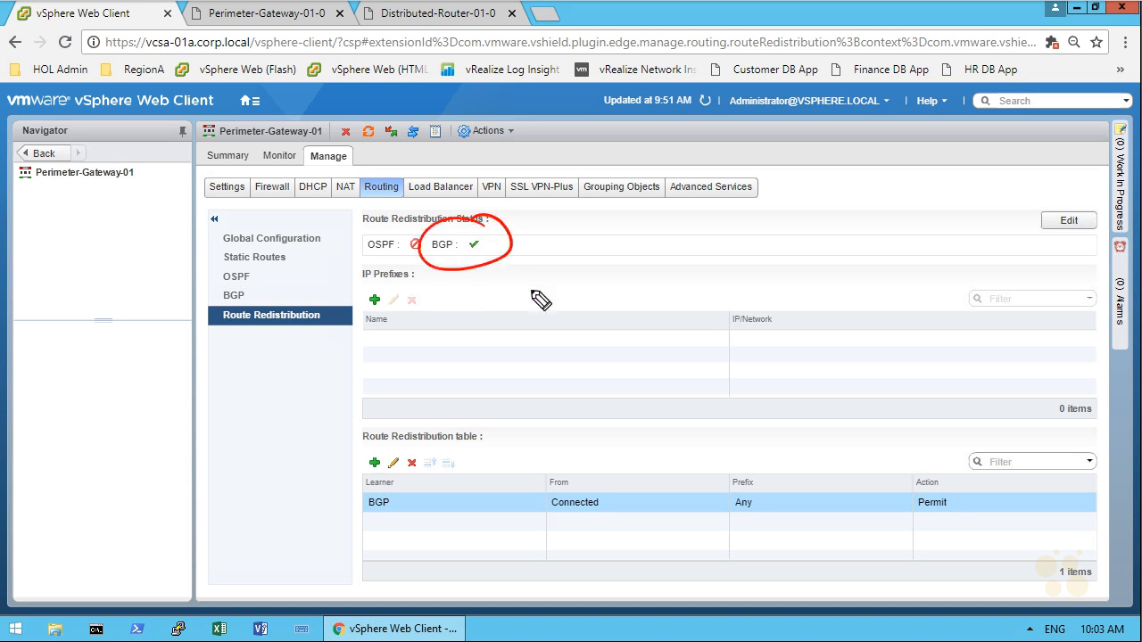
left_click_drag(573, 229, 510, 245)
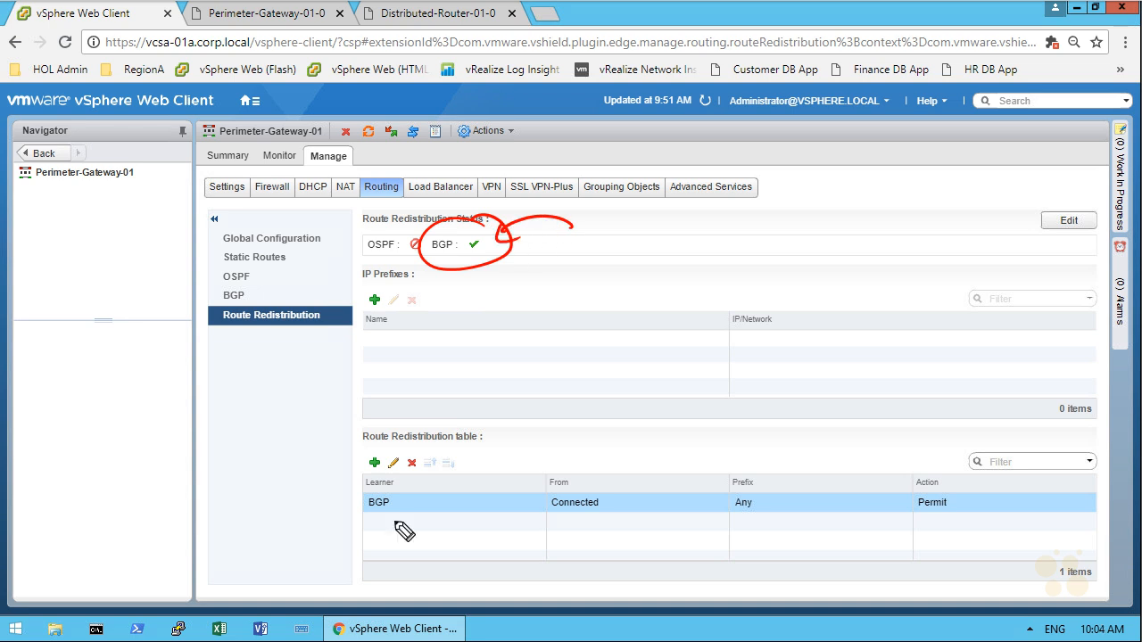
left_click_drag(364, 444, 505, 440)
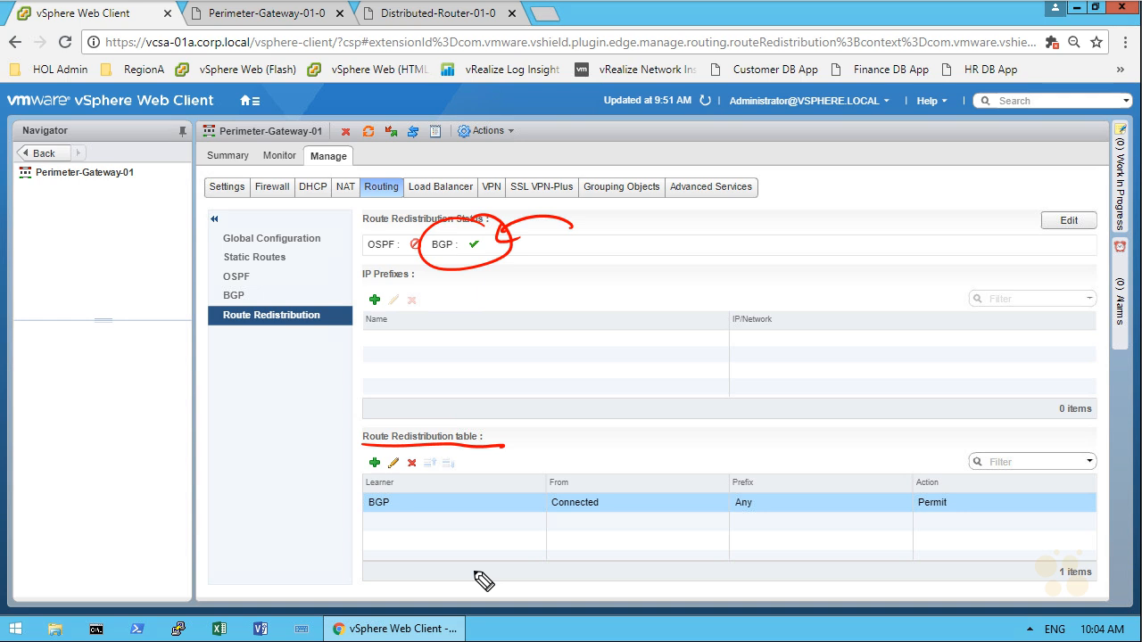
mouse_move(581, 484)
left_mouse_down()
mouse_move(596, 489)
mouse_move(585, 482)
left_mouse_up()
right_click(513, 228)
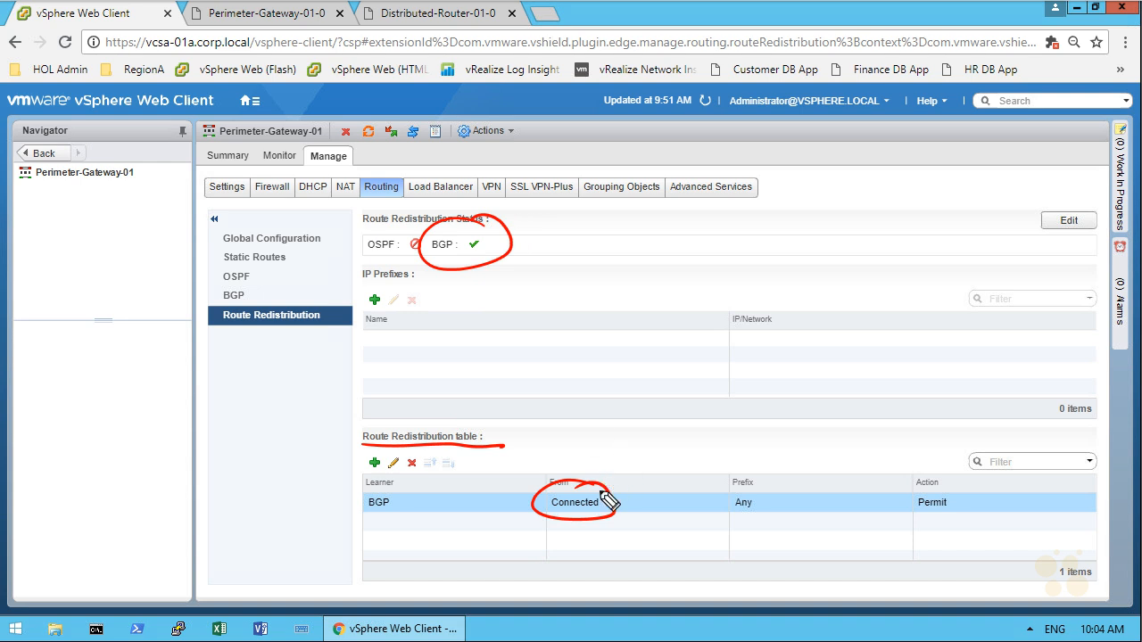
mouse_move(603, 489)
left_mouse_down()
mouse_move(607, 332)
mouse_move(514, 252)
mouse_move(536, 231)
left_mouse_up()
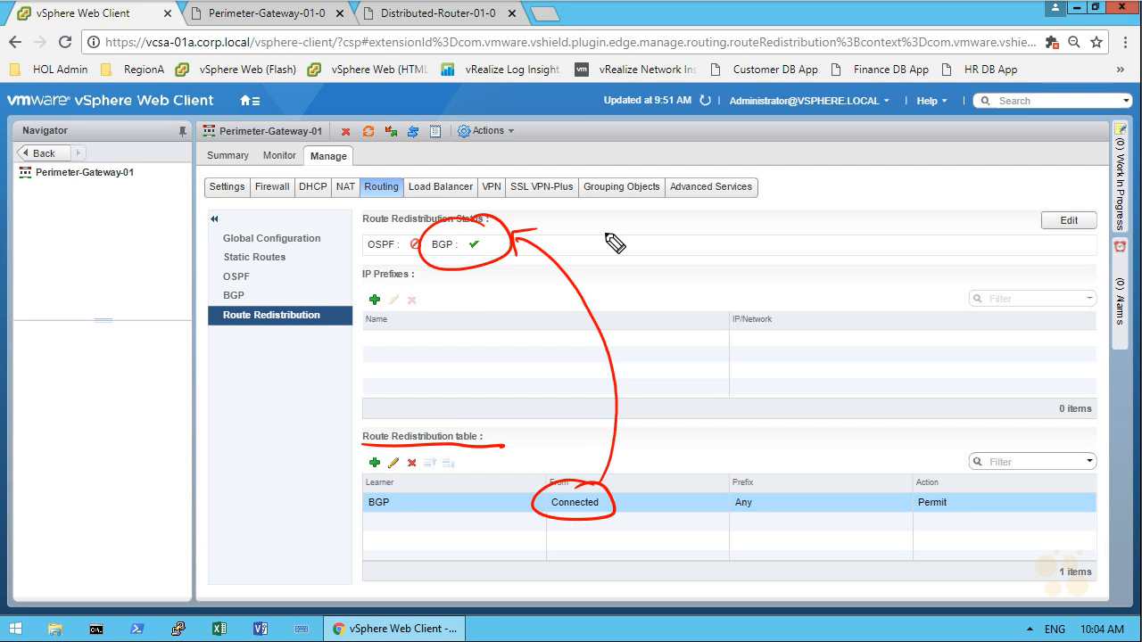
Step: Return to NSX Edges, open Distributed-Router-01's route redistribution settings and enable redistribution for BGP alongside OSPF
left_click(42, 155)
left_click(42, 156)
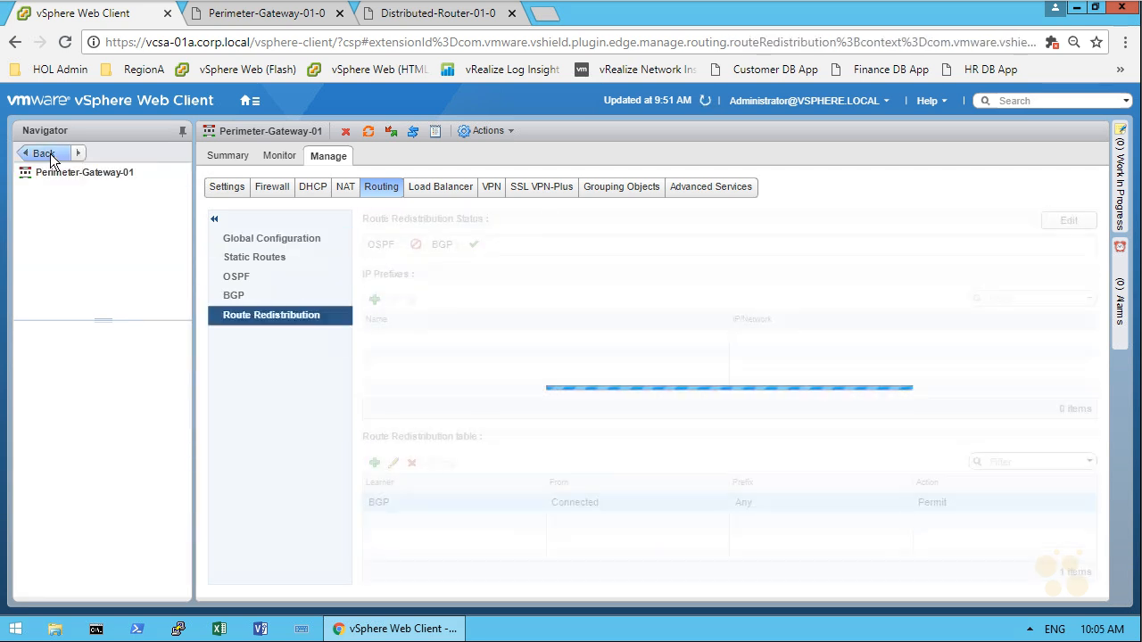
left_click(42, 155)
left_click(43, 156)
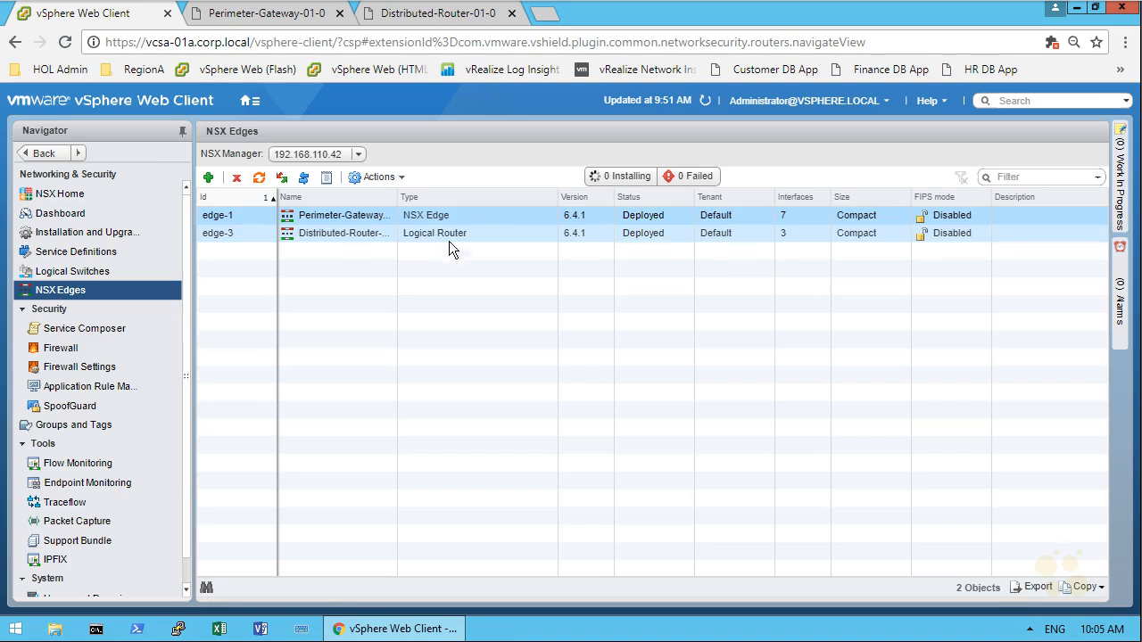
left_click(451, 235)
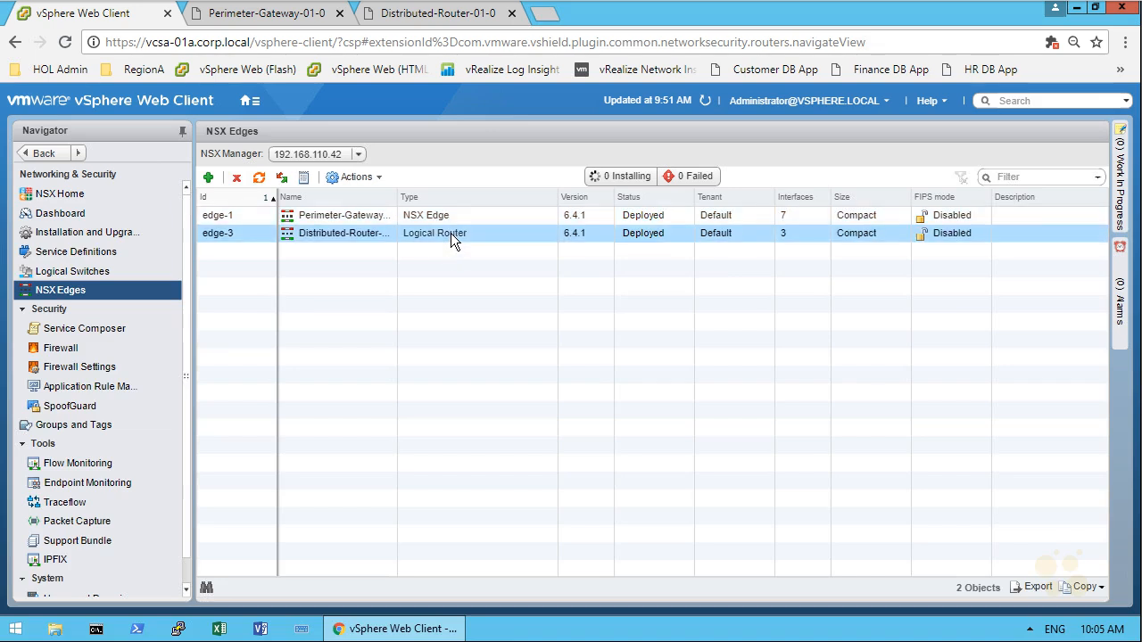
double_click(451, 233)
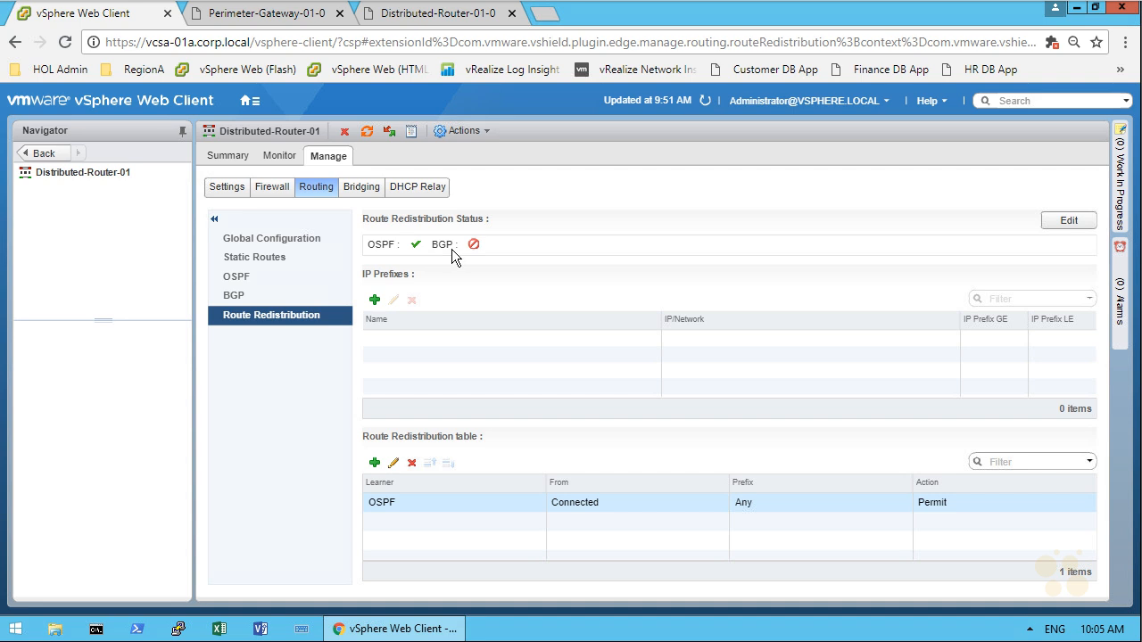
left_click(1065, 220)
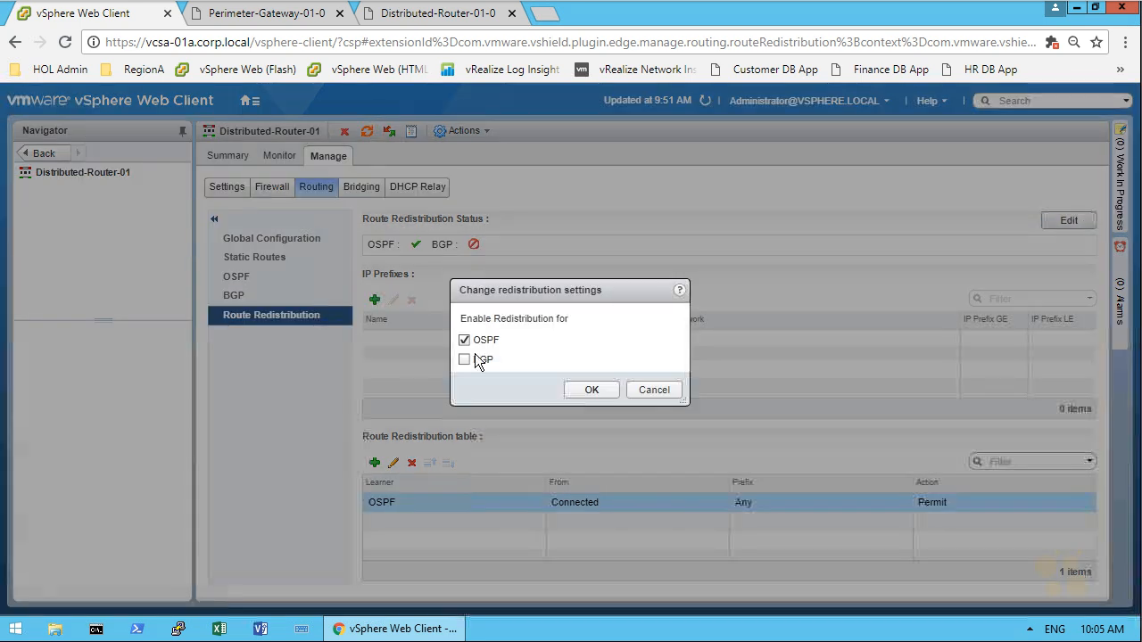
left_click(478, 363)
left_click(589, 391)
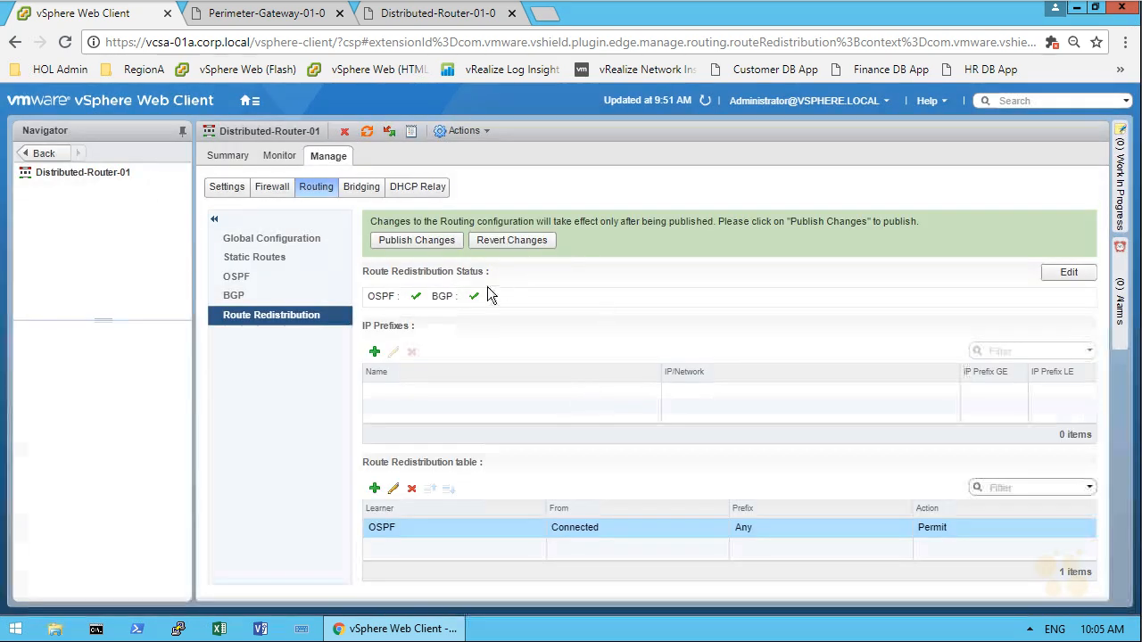
Step: Add a redistribution criterion with BGP as learner protocol learning from Connected, then publish the routing changes
left_click(375, 489)
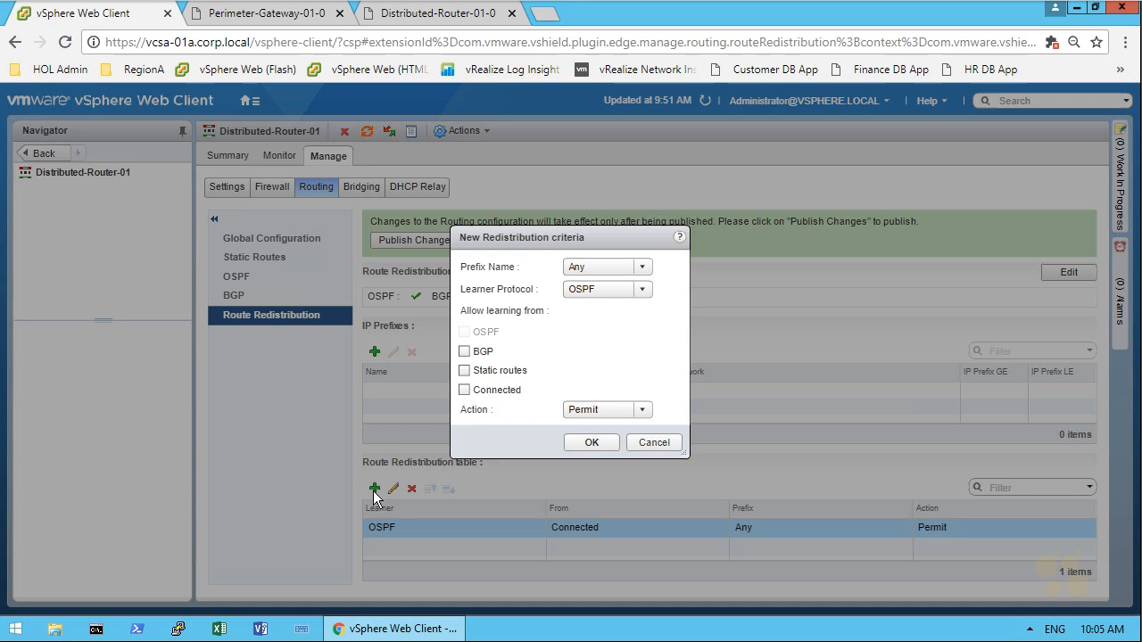
left_click(640, 291)
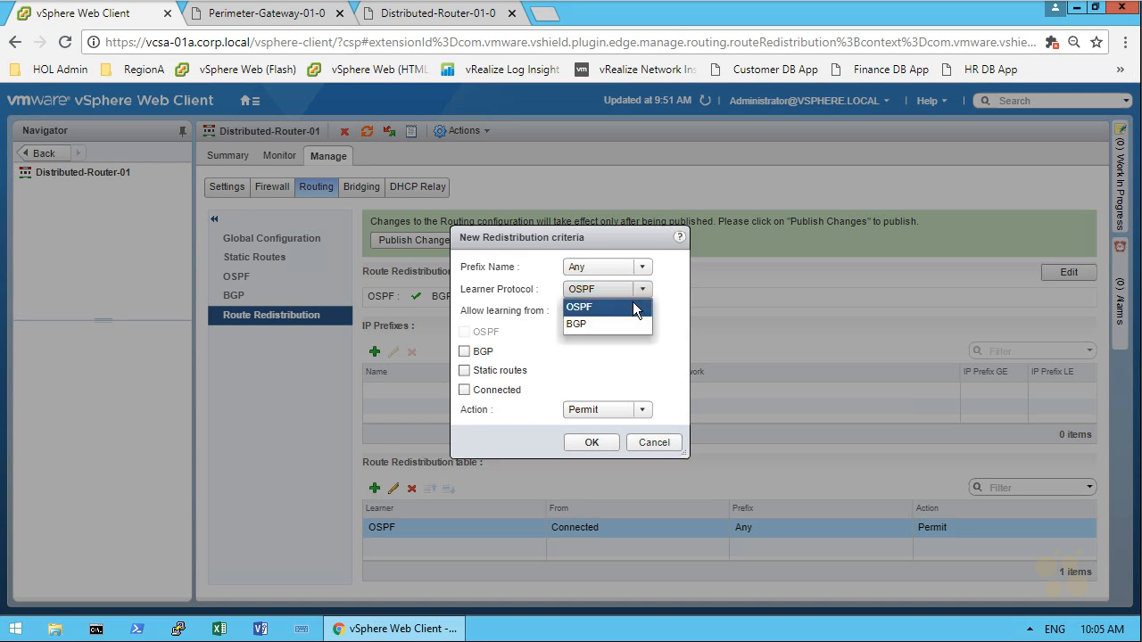
left_click(574, 324)
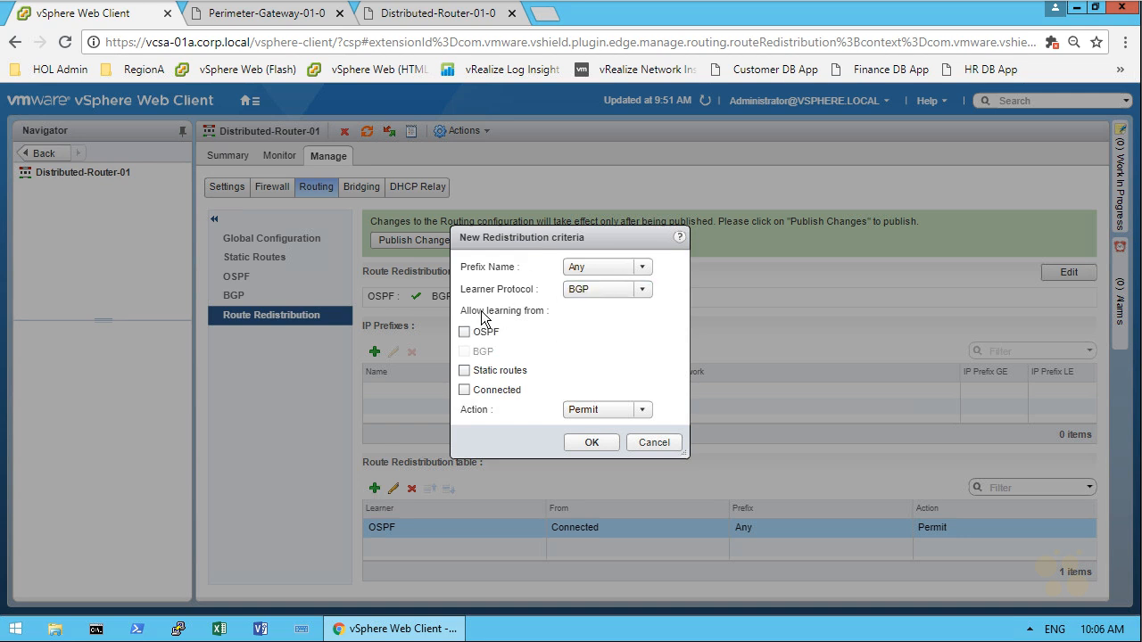
left_click(492, 394)
left_click(591, 442)
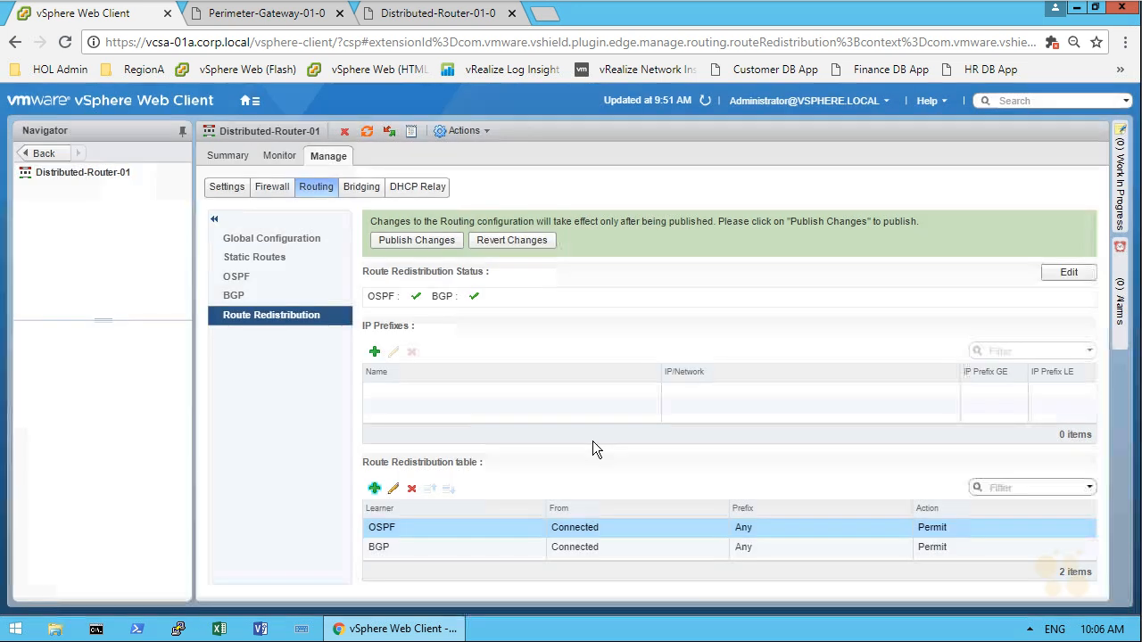
left_click(426, 241)
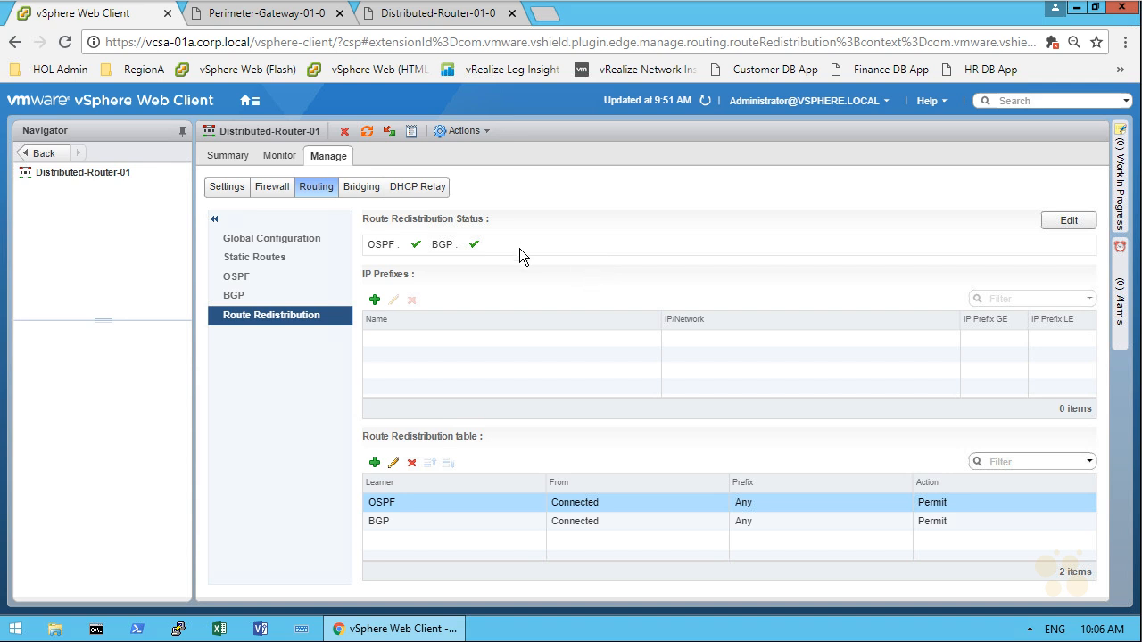
Step: Switch to the Perimeter-Gateway-01-0 console and run show ip route again
left_click(265, 16)
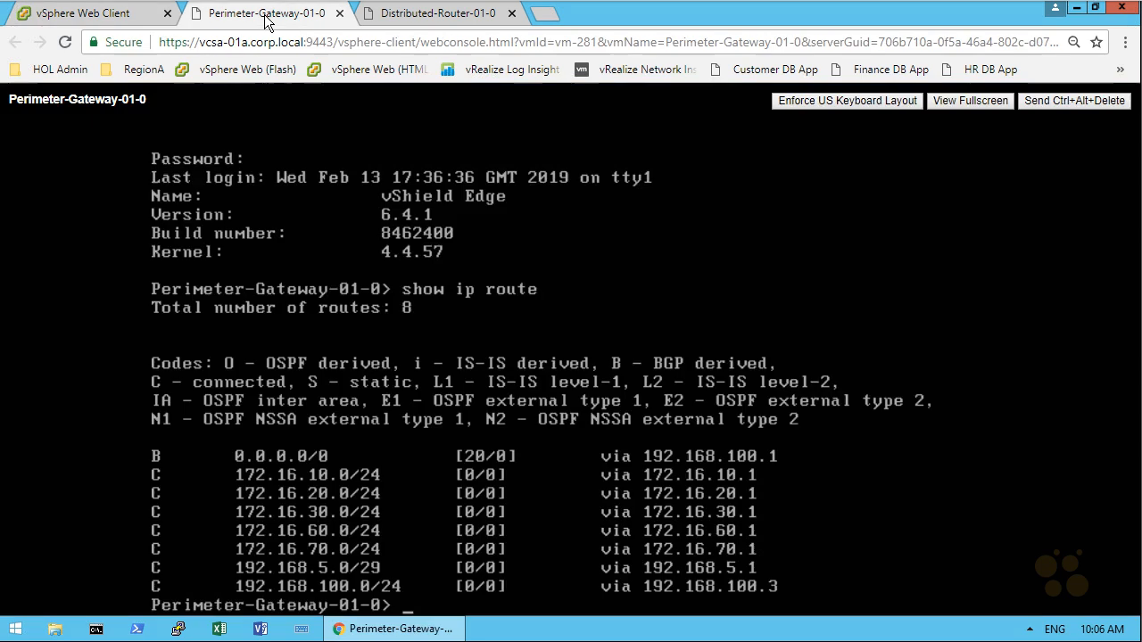
key("Up")
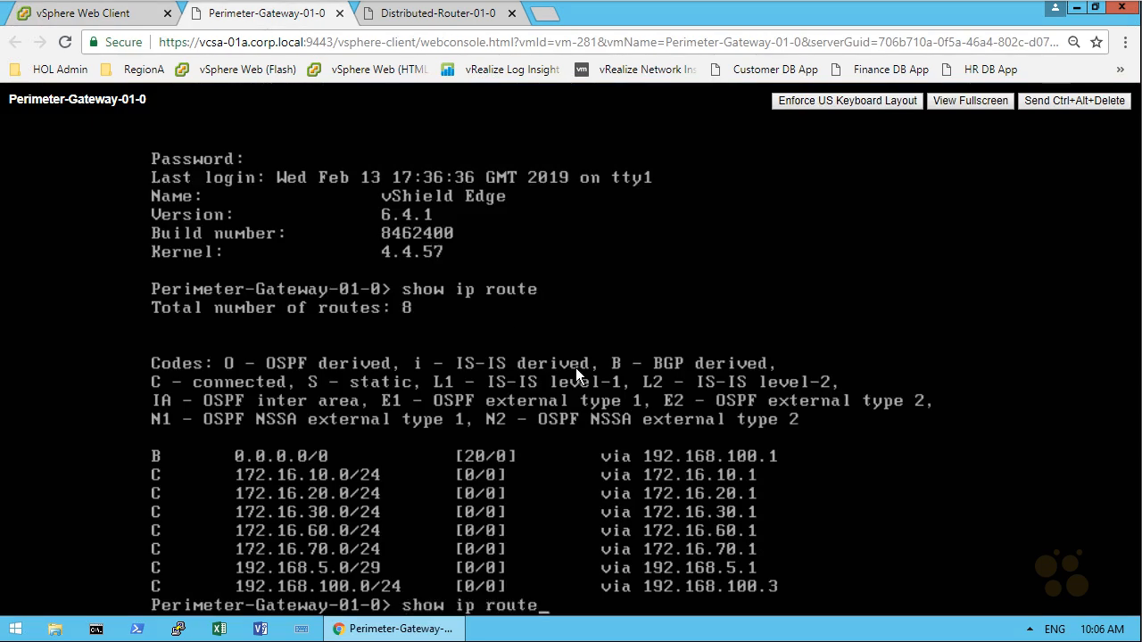
key("Return")
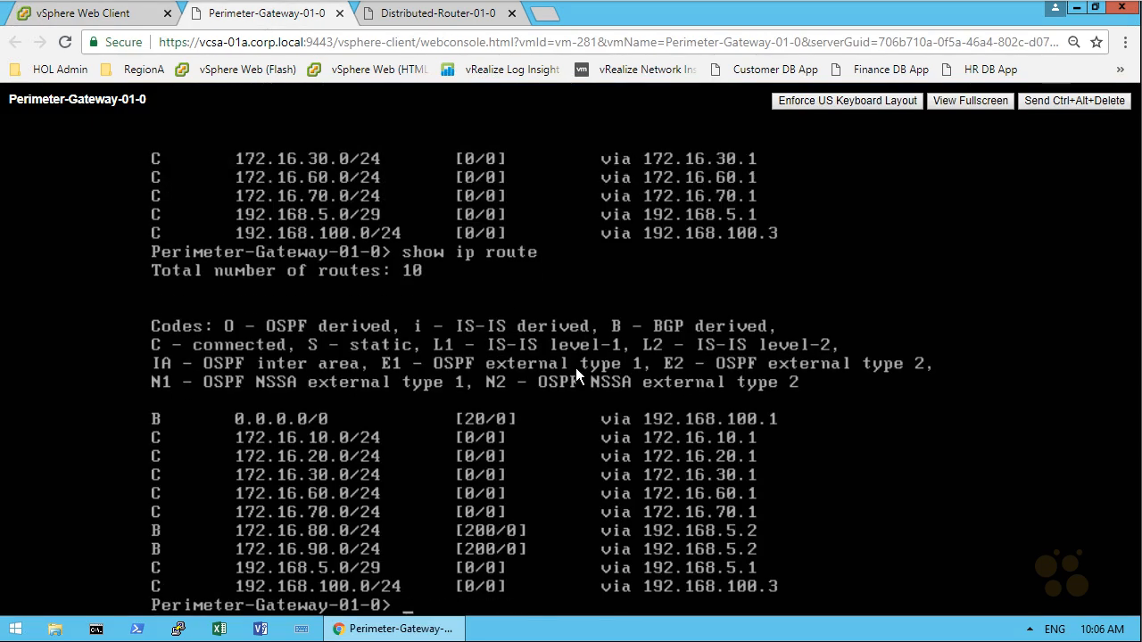
left_click_drag(159, 513, 159, 567)
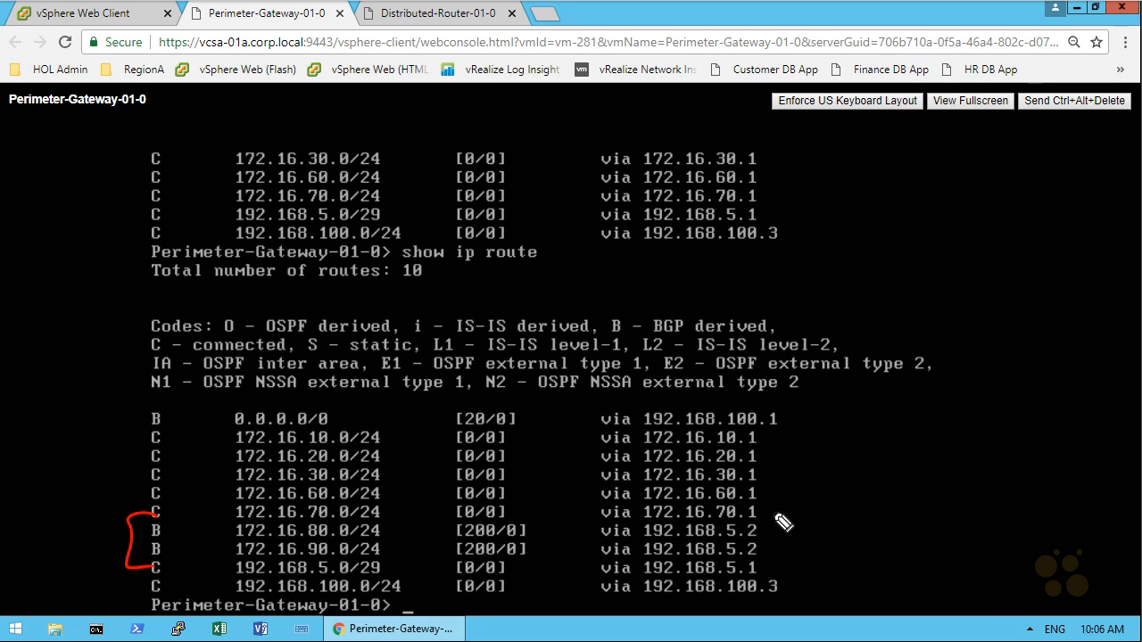
left_click_drag(756, 512, 761, 564)
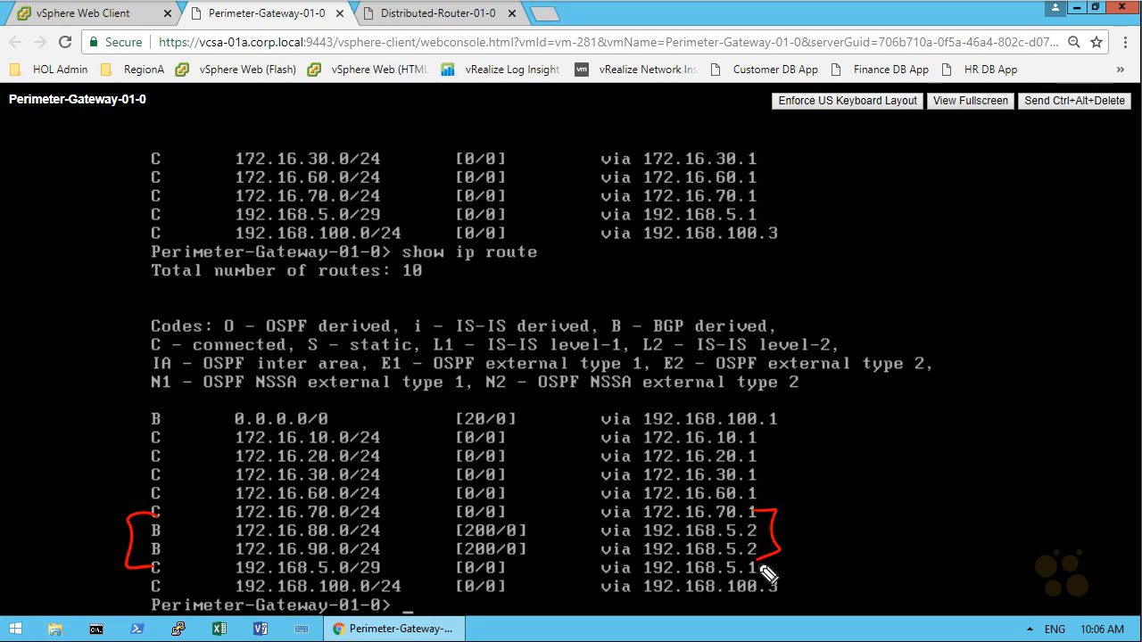
mouse_move(773, 530)
left_mouse_down()
mouse_move(826, 507)
mouse_move(870, 515)
left_mouse_up()
mouse_move(891, 485)
left_mouse_down()
mouse_move(905, 501)
mouse_move(893, 504)
left_mouse_up()
left_click(912, 479)
left_click_drag(910, 489, 953, 487)
mouse_move(953, 464)
left_mouse_down()
mouse_move(954, 487)
mouse_move(992, 482)
left_mouse_up()
mouse_move(1003, 482)
left_mouse_down()
mouse_move(1008, 461)
mouse_move(1033, 467)
left_mouse_up()
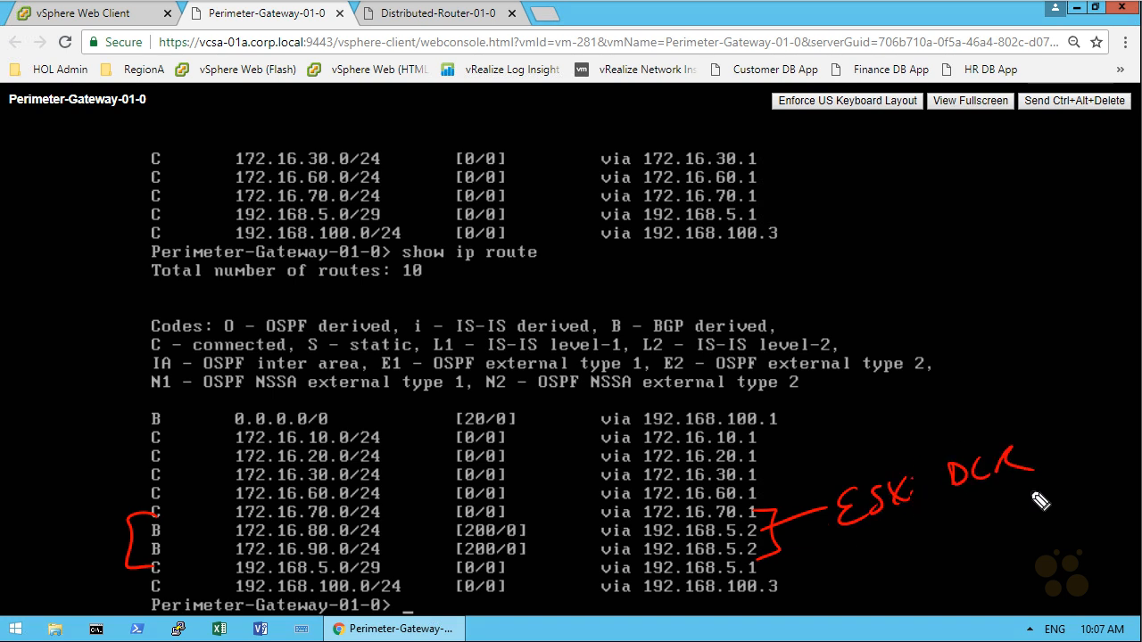
key("e")
key("Escape")
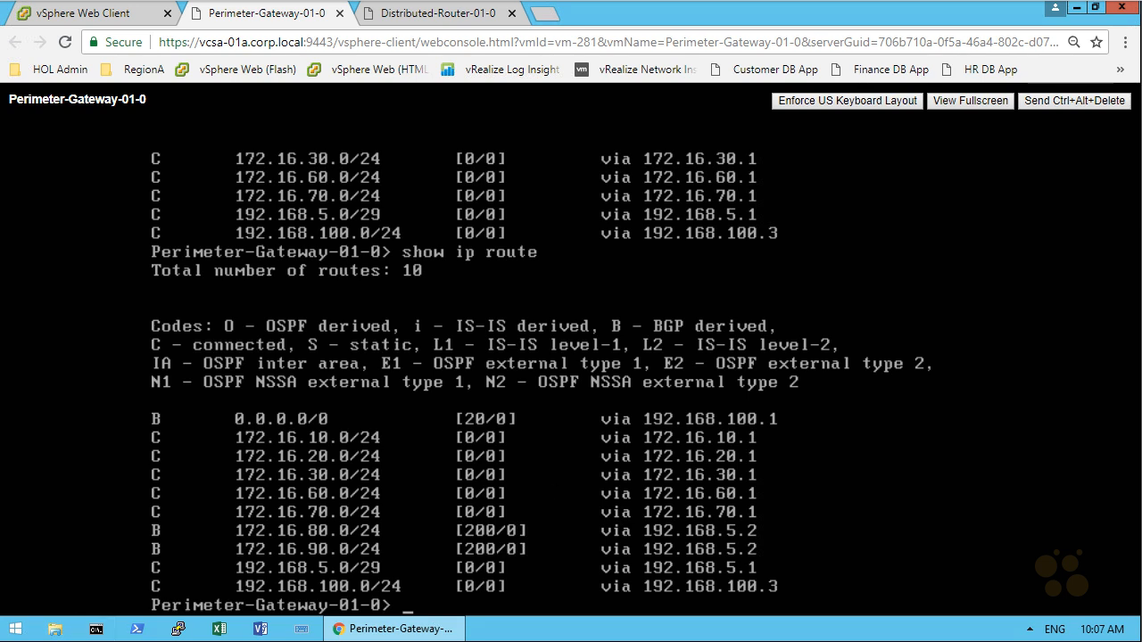
Step: Run show ip bgp on the perimeter gateway console
type("show ip")
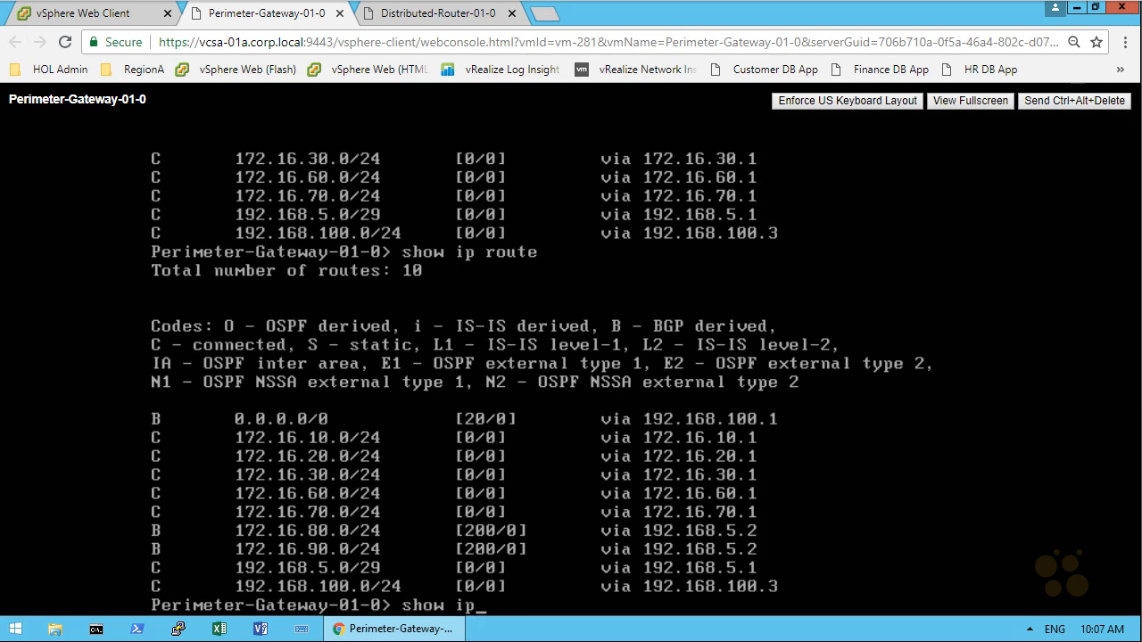
type(" bgp")
key("Return")
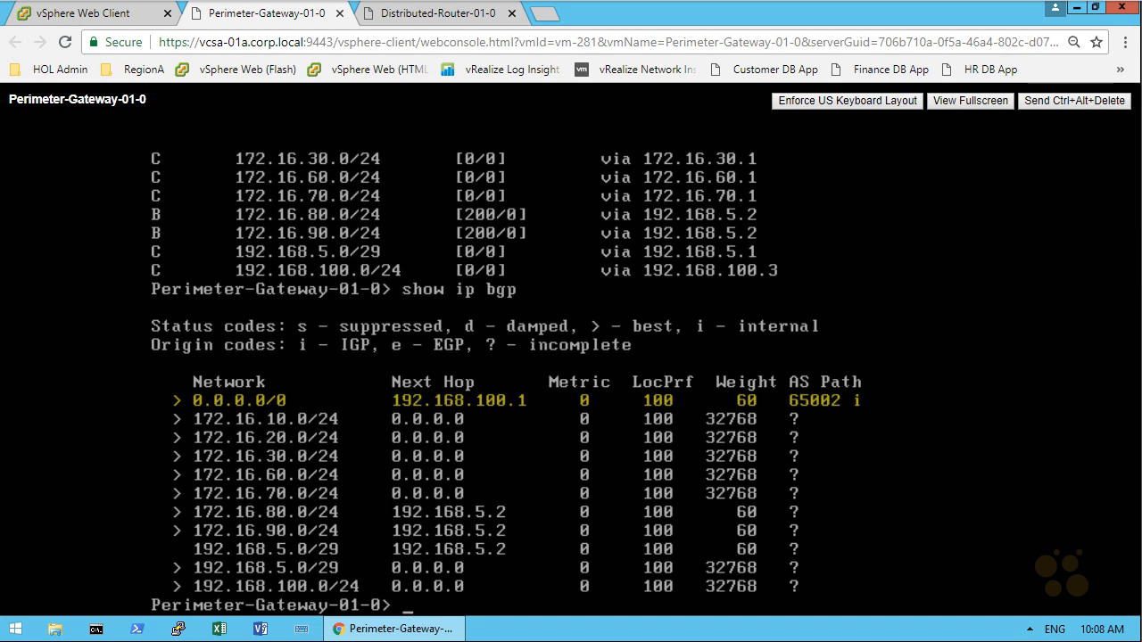
Step: Run show ip bgp neighbors and page through the output for both BGP neighbors
type("show")
key("BackSpace")
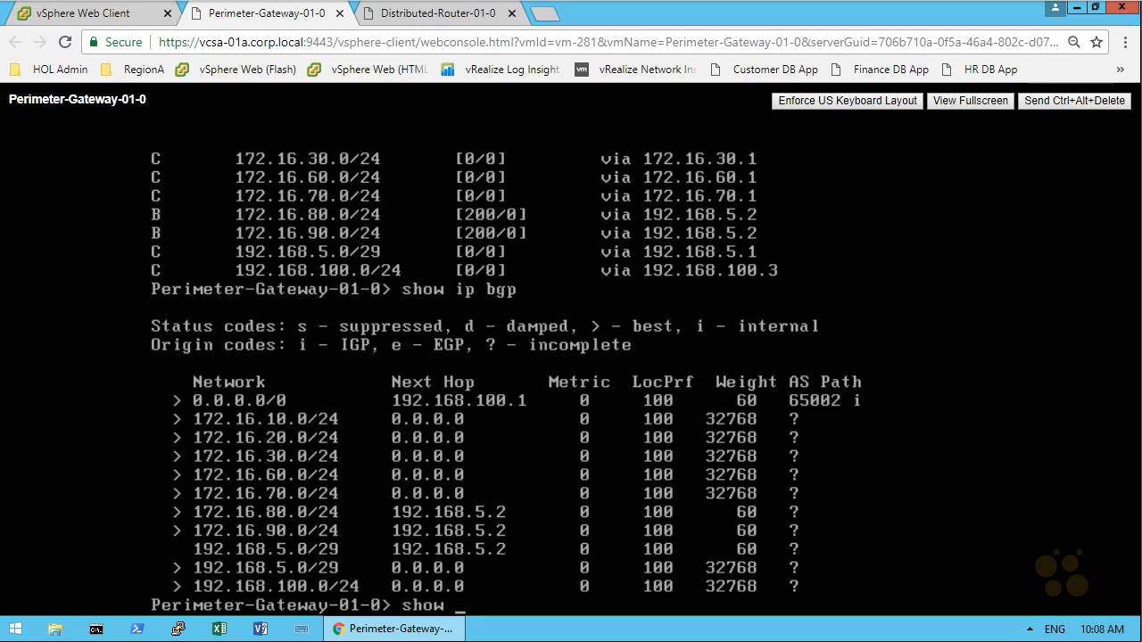
type("ip bgp neighbors")
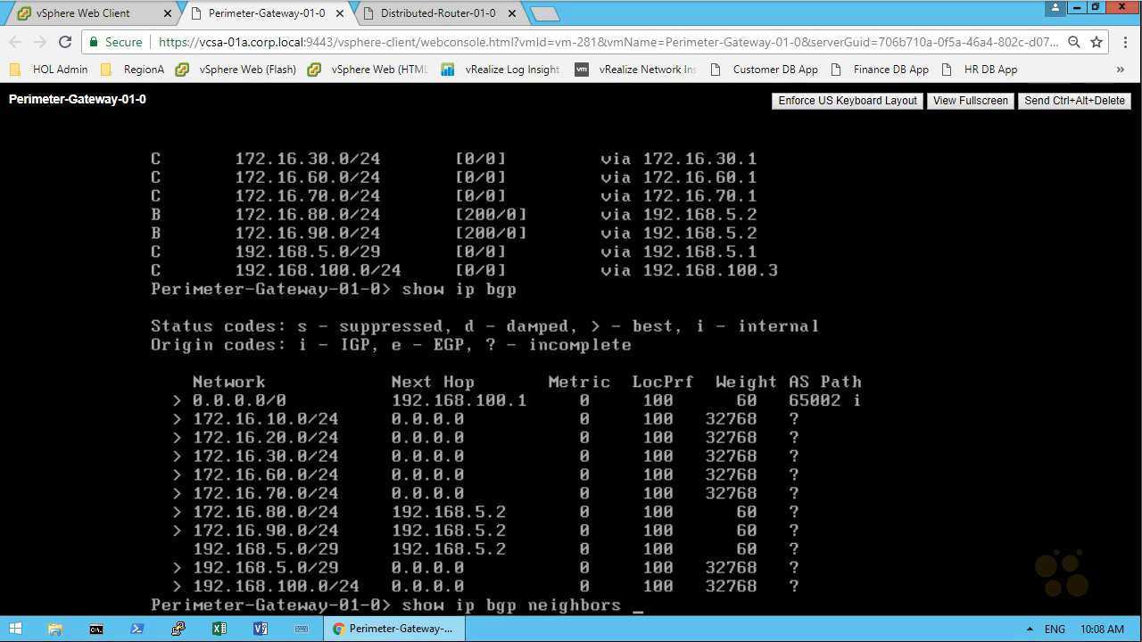
key("Return")
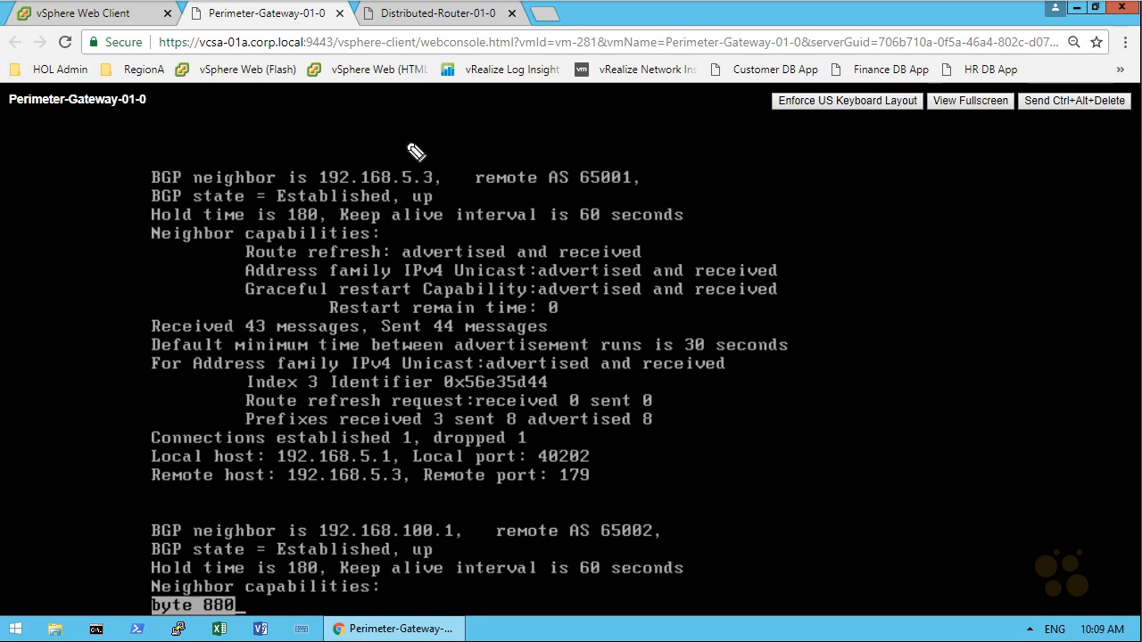
left_click_drag(394, 155, 408, 159)
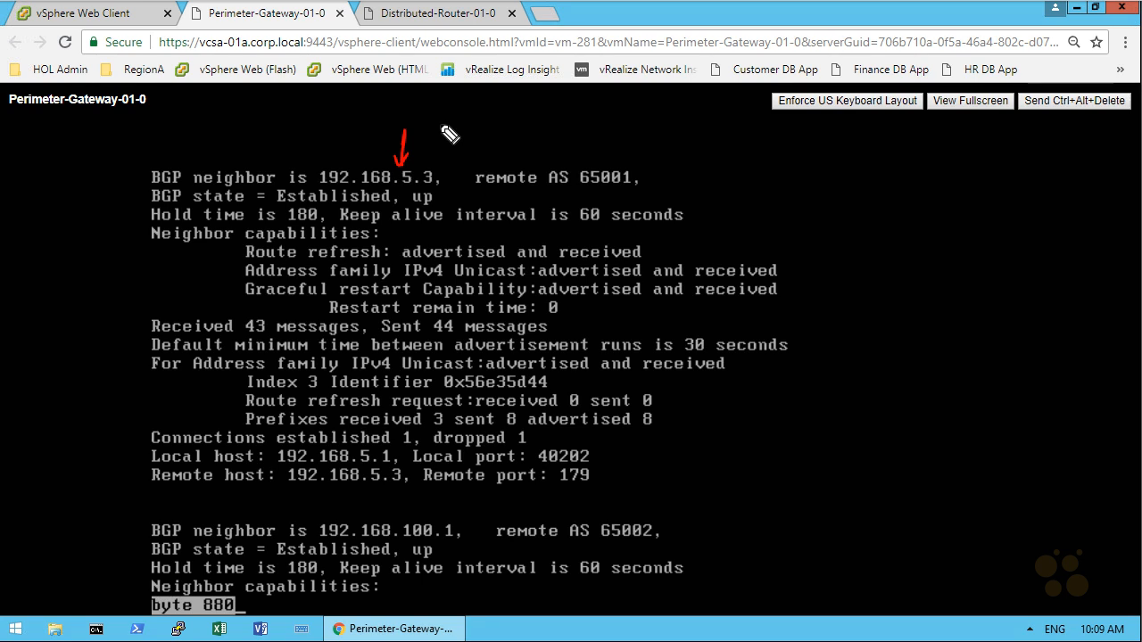
left_click_drag(581, 187, 640, 191)
left_click_drag(414, 206, 434, 204)
left_click_drag(683, 200, 695, 225)
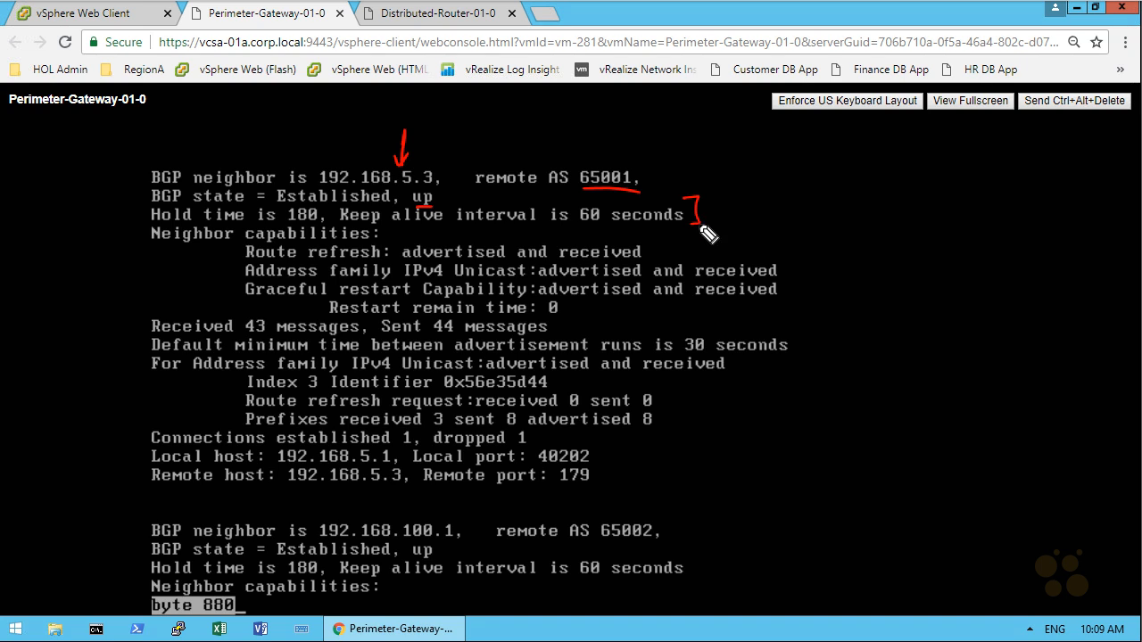
left_click_drag(568, 327, 592, 327)
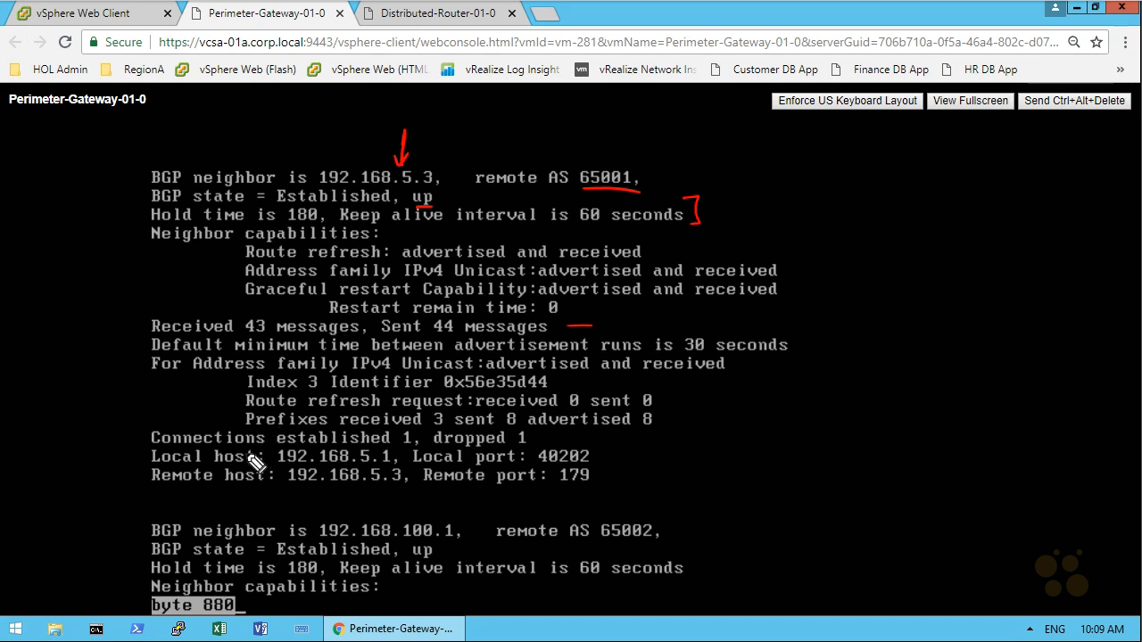
mouse_move(266, 399)
left_mouse_down()
mouse_move(271, 437)
mouse_move(694, 437)
mouse_move(625, 406)
mouse_move(215, 423)
left_mouse_up()
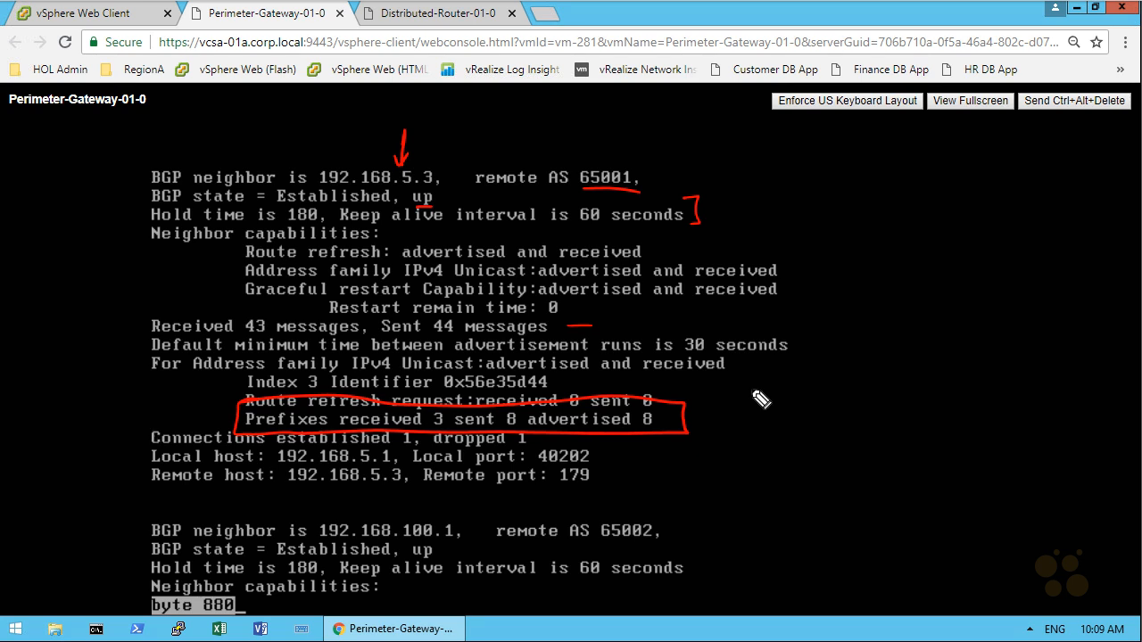
mouse_move(767, 403)
left_mouse_down()
mouse_move(803, 390)
mouse_move(848, 404)
left_mouse_up()
mouse_move(766, 427)
left_mouse_down()
mouse_move(791, 437)
mouse_move(854, 432)
mouse_move(901, 412)
left_mouse_up()
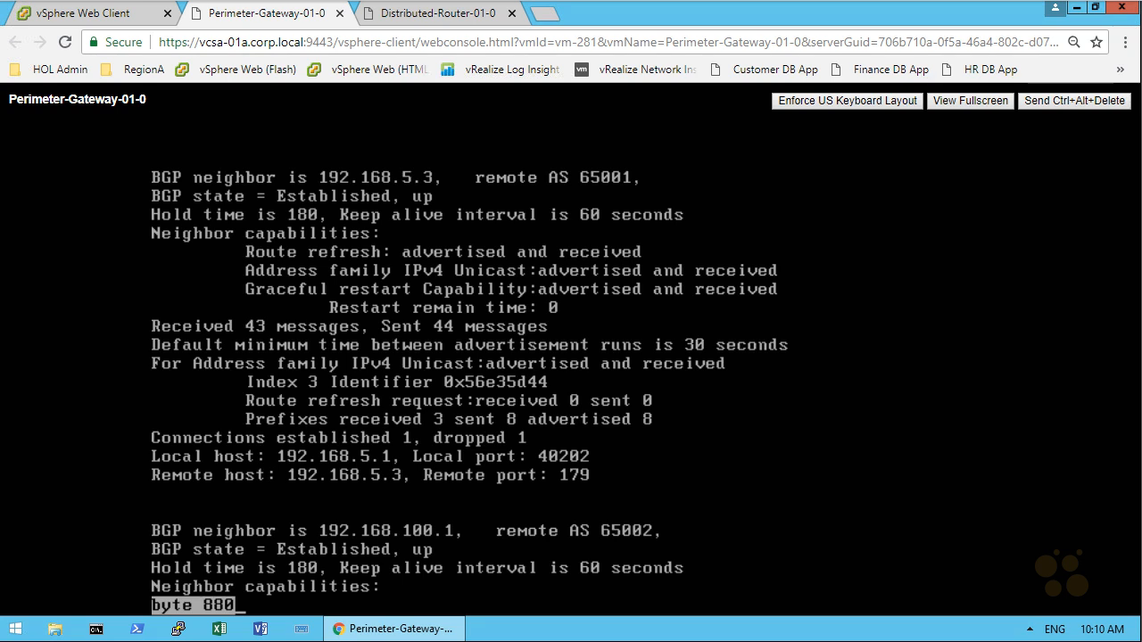
key("space")
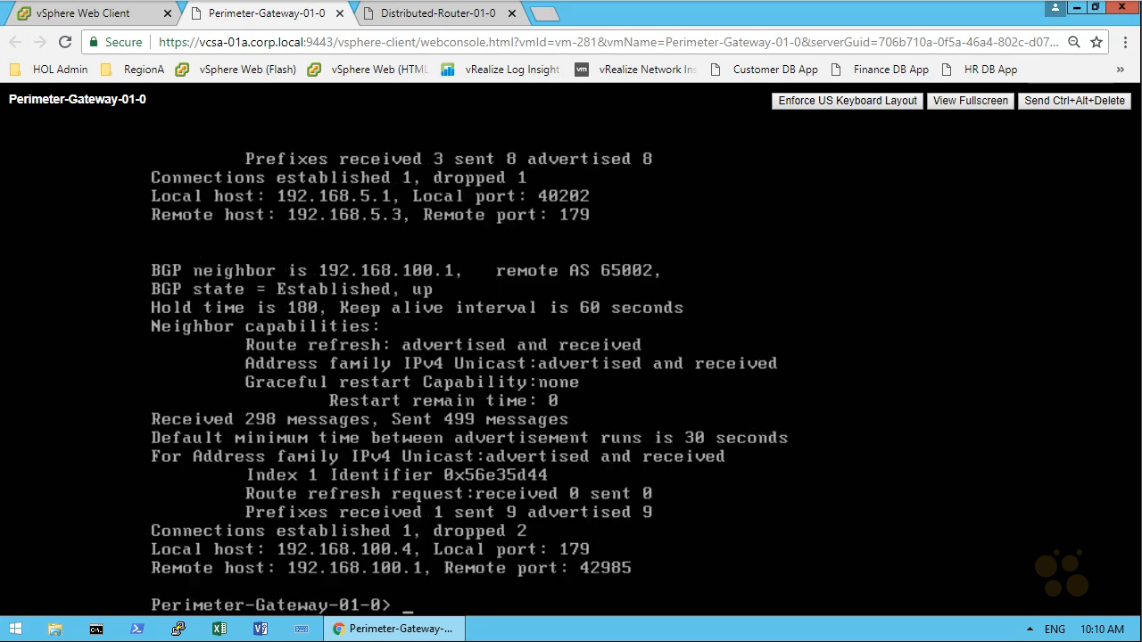
left_click_drag(419, 522, 420, 523)
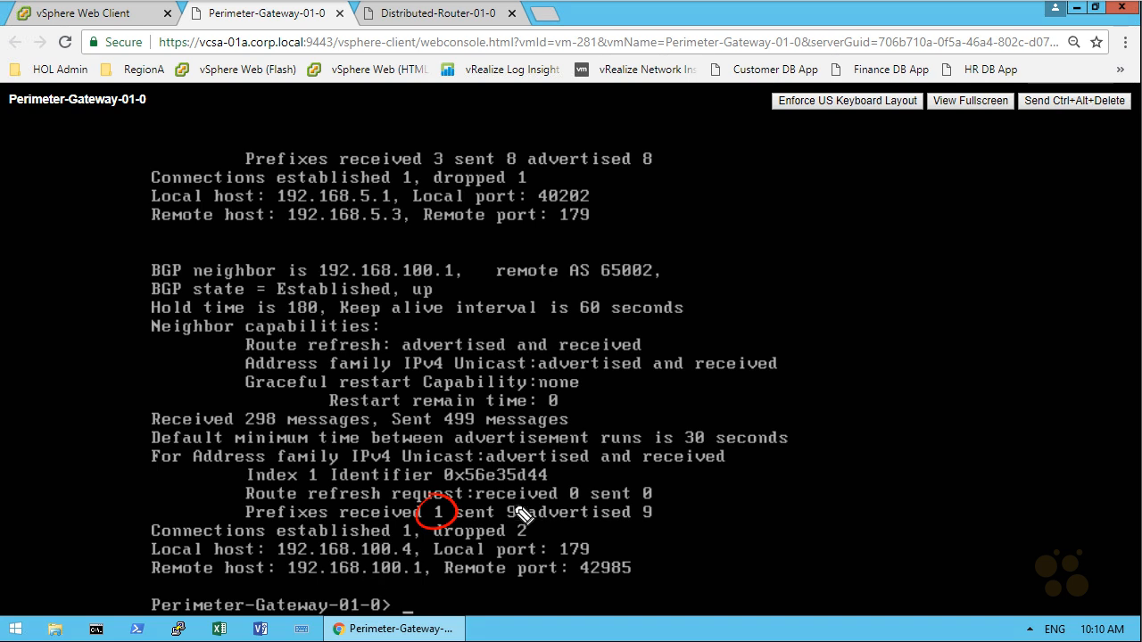
left_click_drag(526, 490, 529, 494)
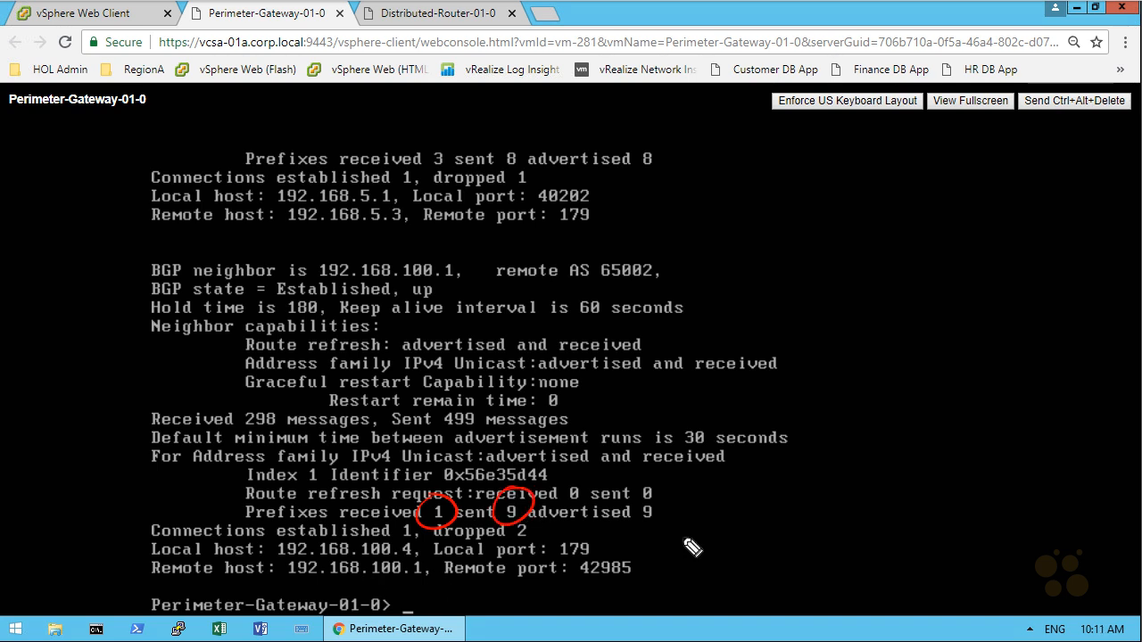
mouse_move(158, 526)
left_mouse_down()
mouse_move(140, 548)
mouse_move(166, 587)
left_mouse_up()
mouse_move(631, 527)
left_mouse_down()
mouse_move(656, 538)
mouse_move(655, 575)
mouse_move(632, 588)
left_mouse_up()
mouse_move(607, 542)
left_mouse_down()
mouse_move(743, 496)
mouse_move(758, 505)
left_mouse_up()
left_click_drag(783, 495, 855, 478)
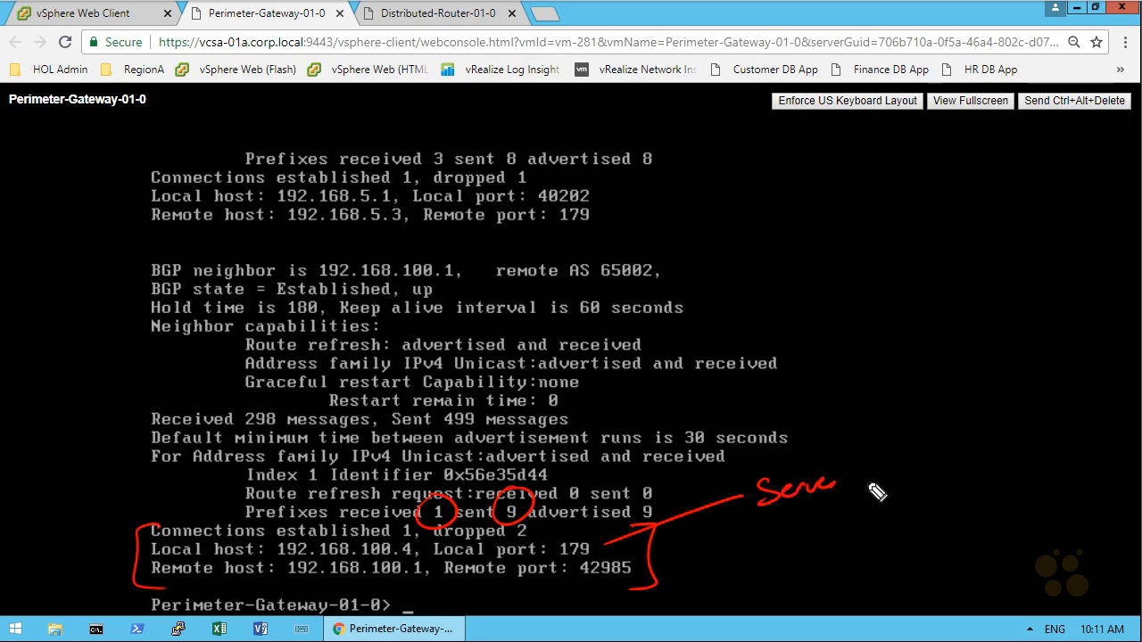
left_click_drag(651, 566, 709, 561)
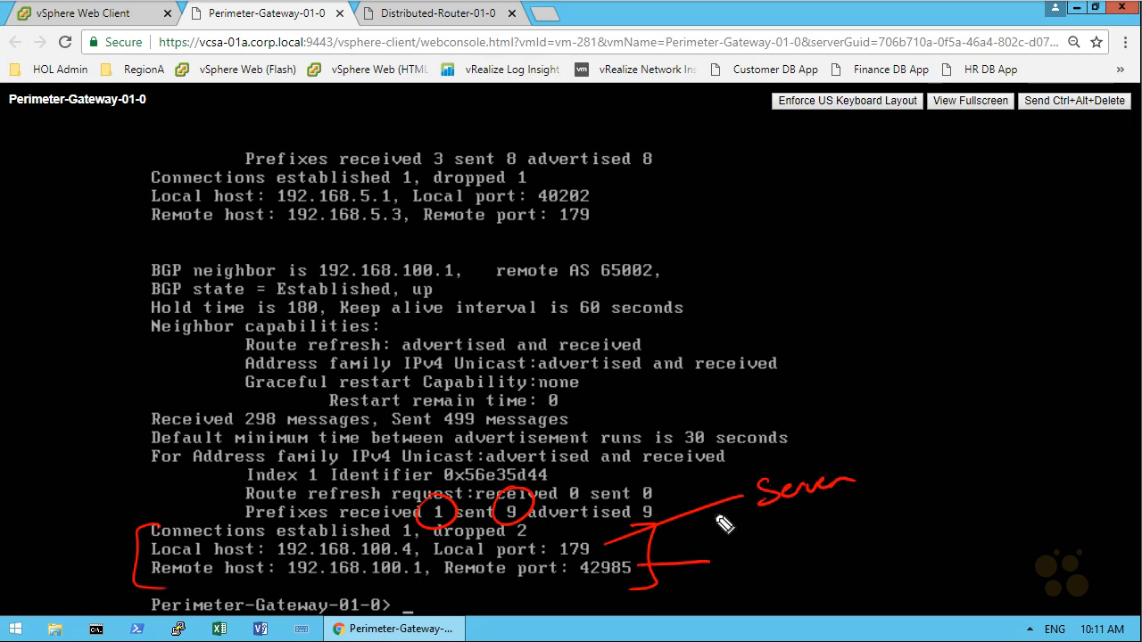
mouse_move(742, 553)
left_mouse_down()
mouse_move(744, 577)
mouse_move(825, 559)
left_mouse_up()
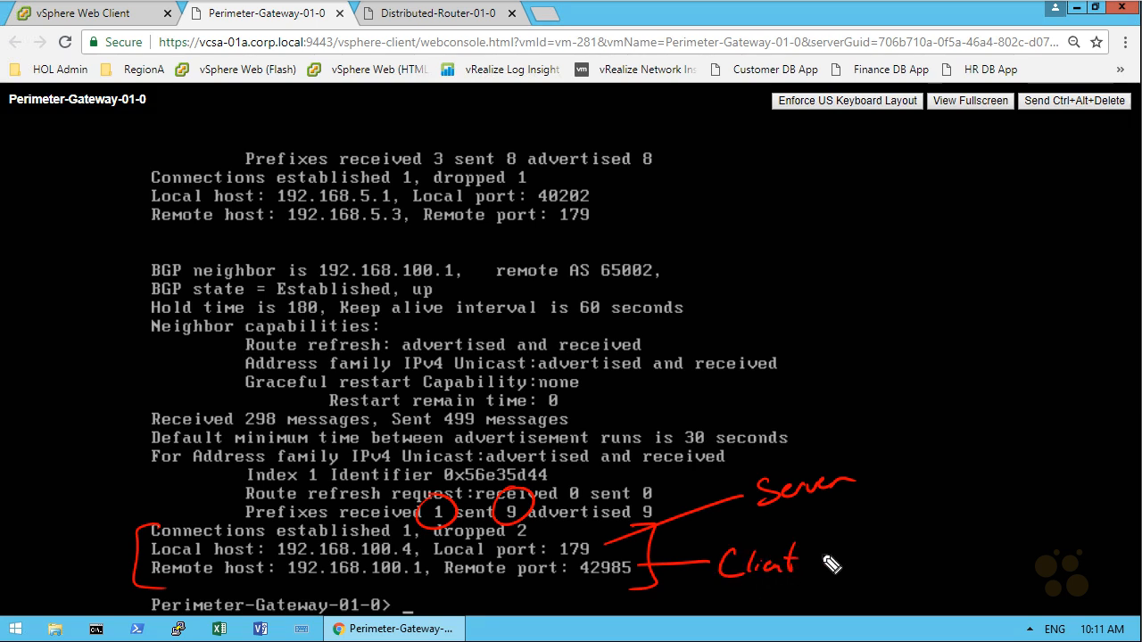
mouse_move(909, 279)
left_mouse_down()
mouse_move(889, 315)
mouse_move(972, 292)
mouse_move(913, 166)
left_mouse_up()
left_click_drag(934, 168, 939, 154)
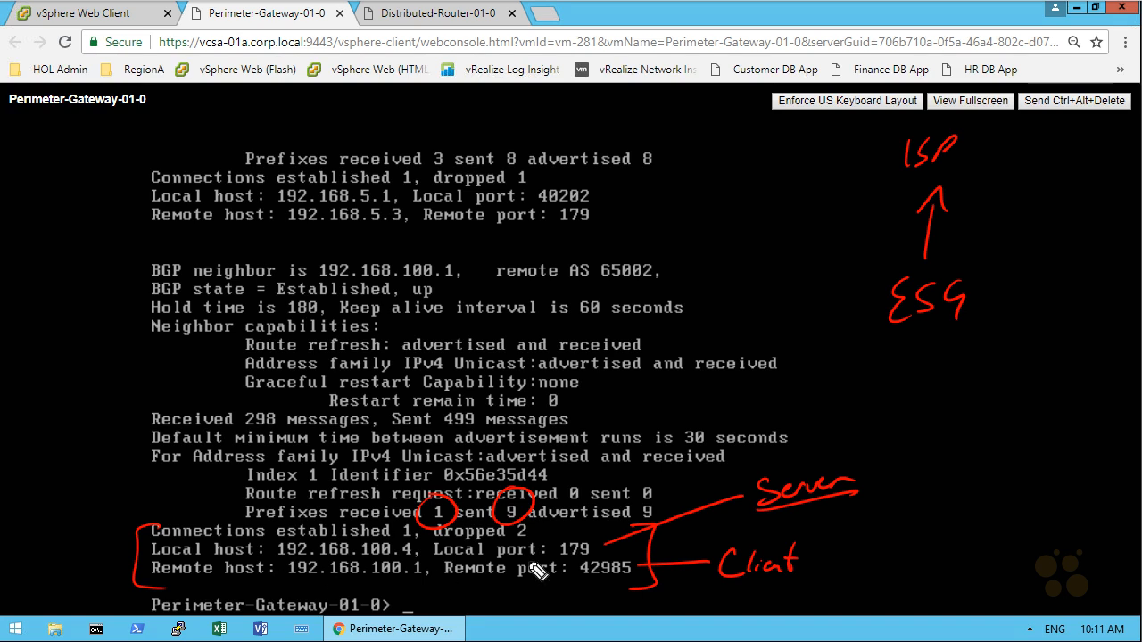
left_click_drag(532, 558, 440, 560)
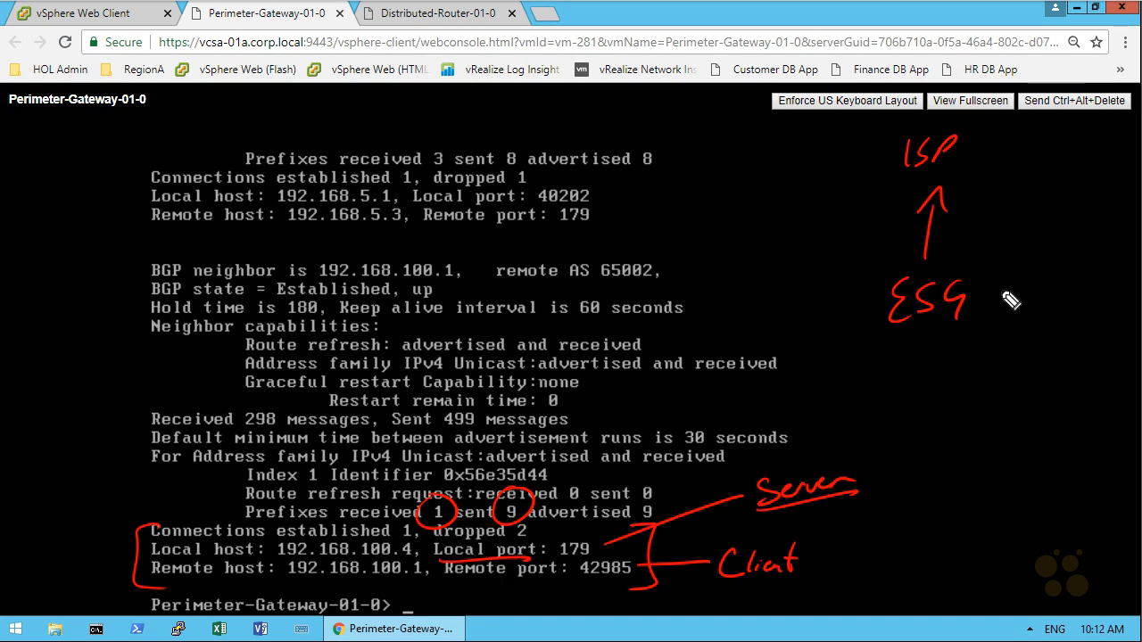
left_click_drag(964, 249, 951, 263)
mouse_move(977, 177)
left_mouse_down()
mouse_move(960, 181)
mouse_move(975, 188)
left_mouse_up()
mouse_move(930, 337)
left_mouse_down()
mouse_move(928, 385)
mouse_move(940, 372)
left_mouse_up()
mouse_move(899, 423)
left_mouse_down()
mouse_move(919, 434)
mouse_move(902, 443)
mouse_move(948, 442)
left_mouse_up()
mouse_move(953, 425)
left_mouse_down()
mouse_move(953, 444)
mouse_move(985, 437)
left_mouse_up()
left_click_drag(560, 229, 590, 228)
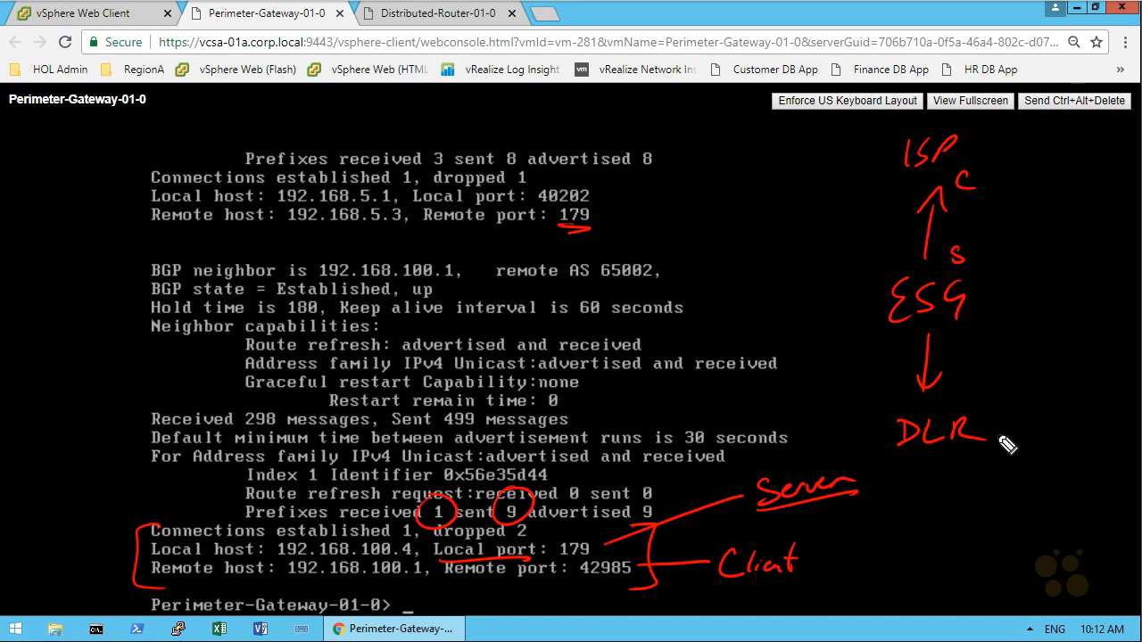
left_click_drag(1006, 434, 995, 450)
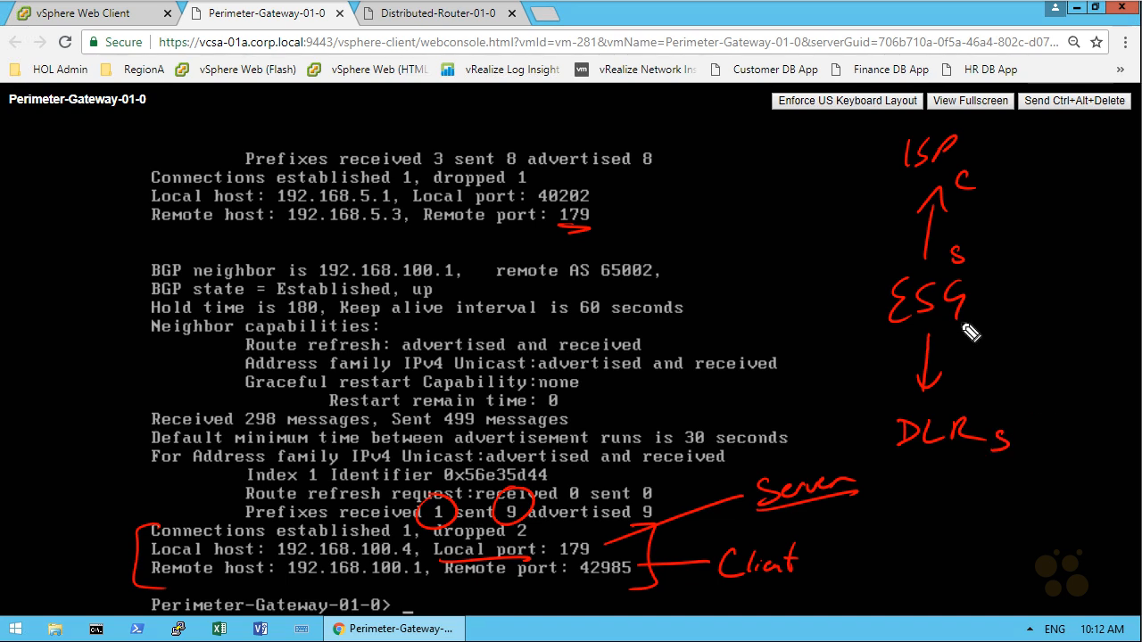
left_click_drag(979, 323, 980, 335)
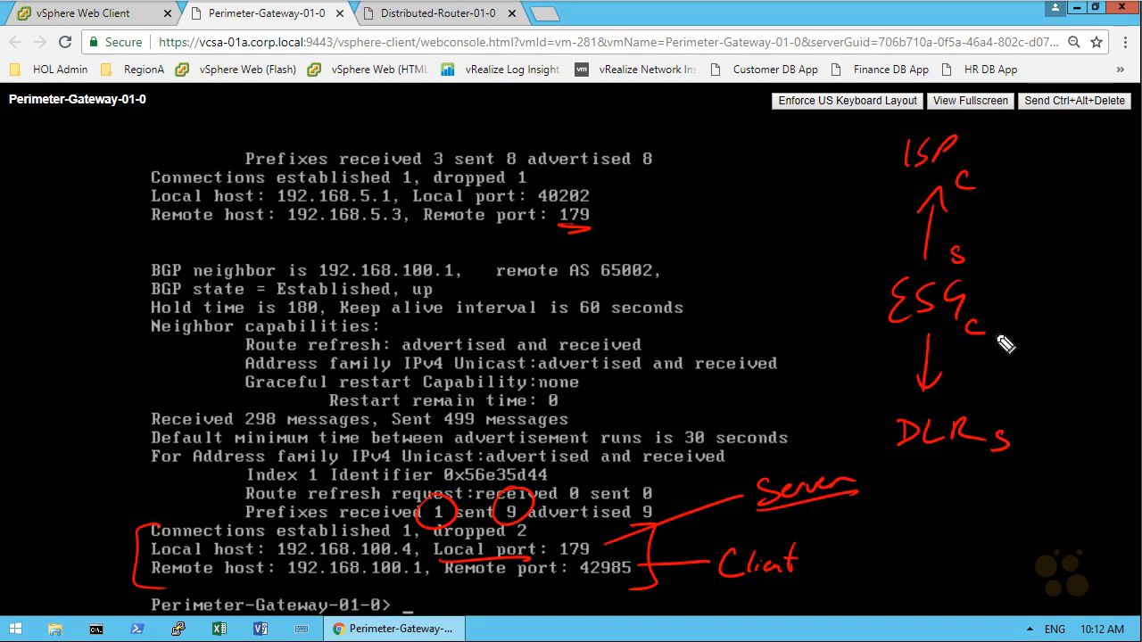